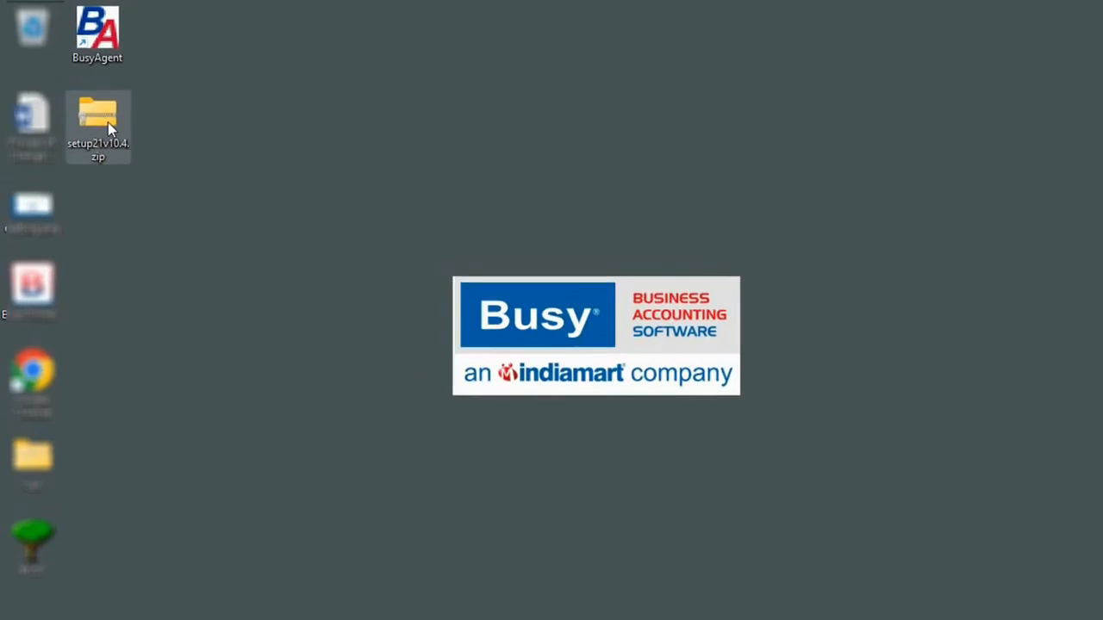
Extract the BUSY 21 setup zip, run the installer, and launch BUSY 21 in demo mode.
right_click(108, 122)
left_click(166, 275)
left_click(751, 492)
double_click(198, 173)
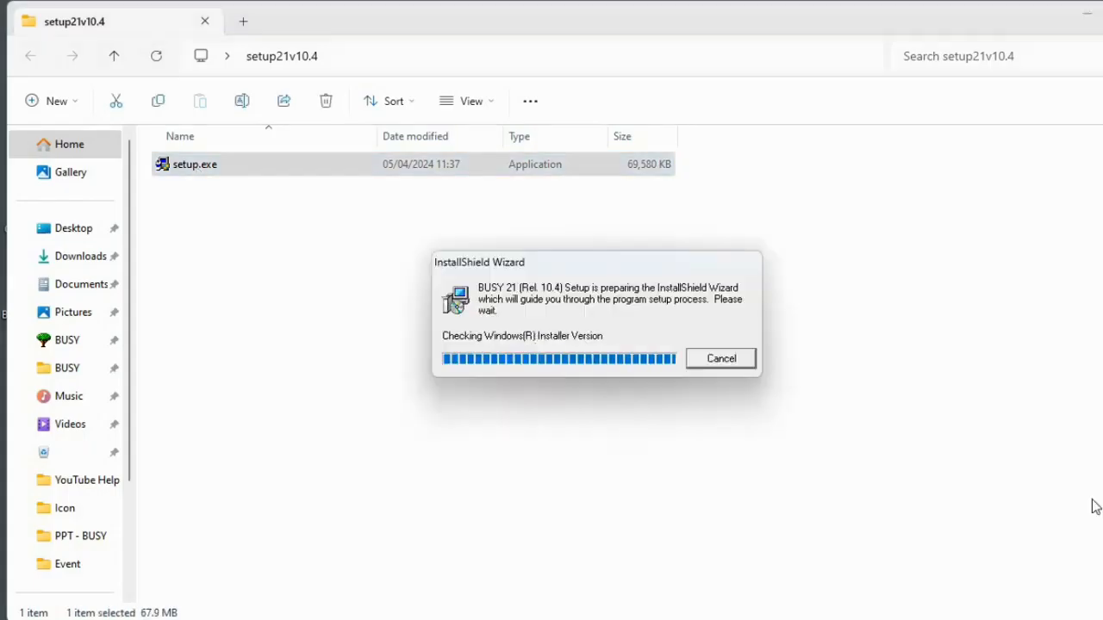
key("Return")
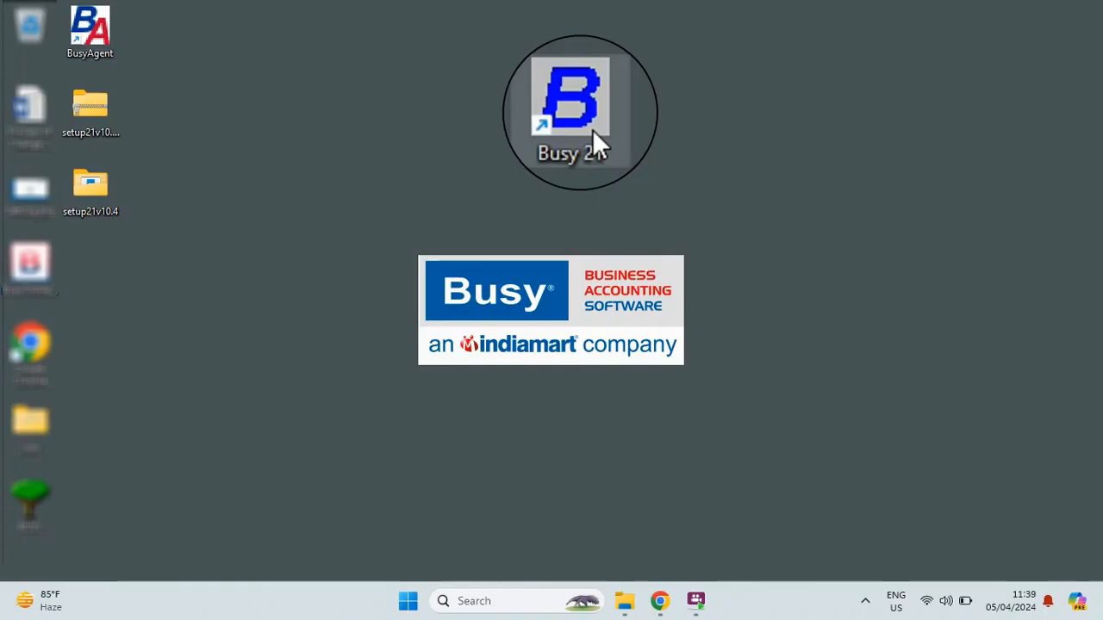
double_click(592, 129)
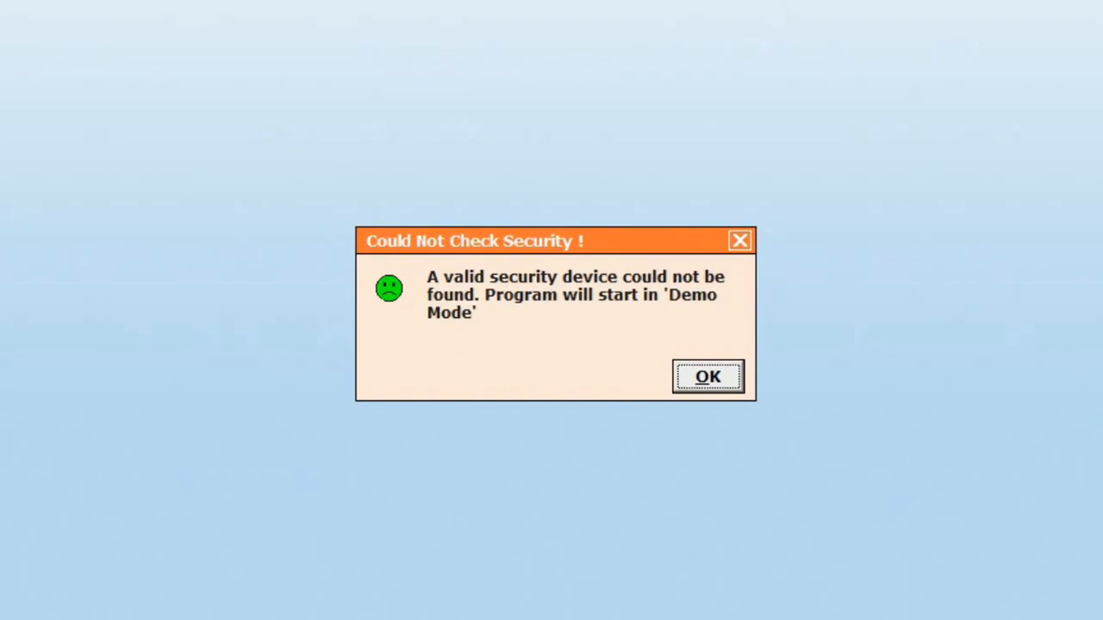
Dismiss the demo warning, start Create Company without training videos, and enter 'Star Electricals Ltd.'.
key("Return")
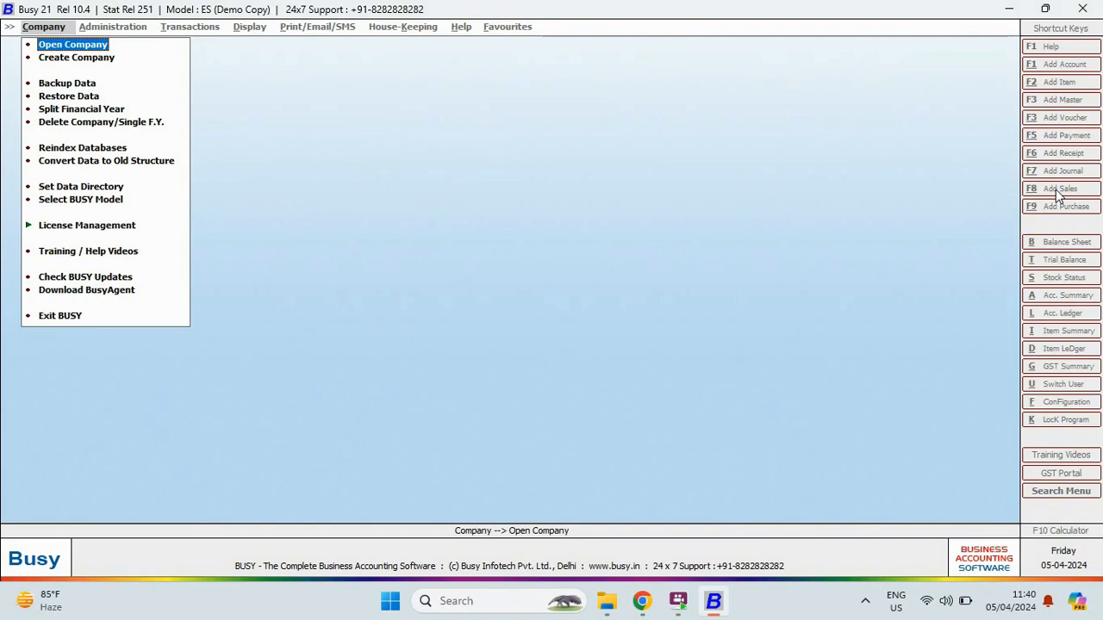
key("Down")
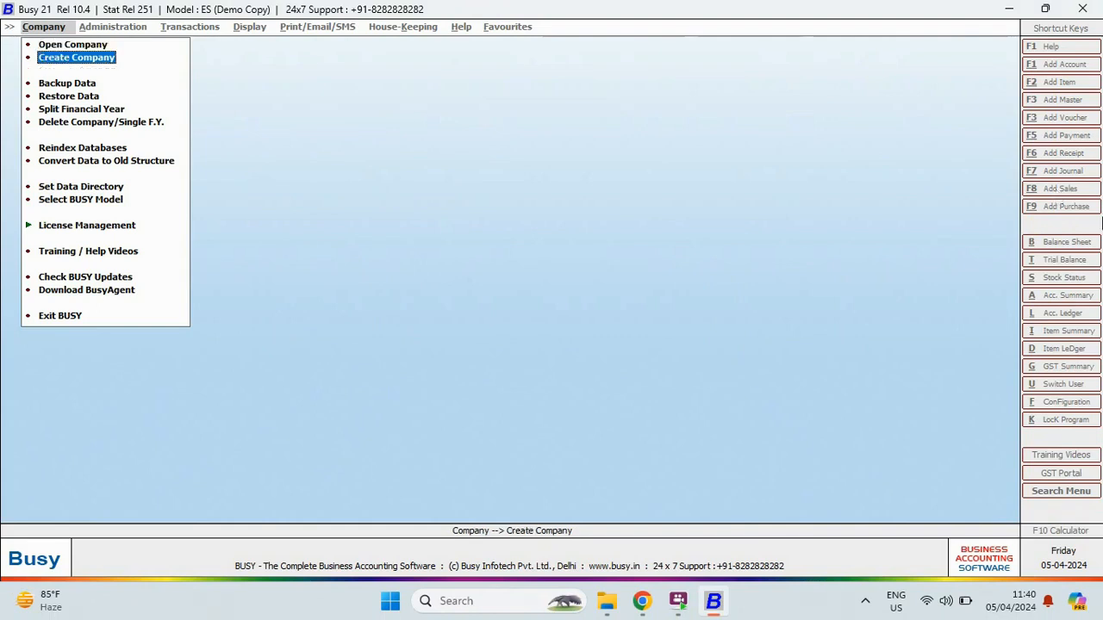
key("Return")
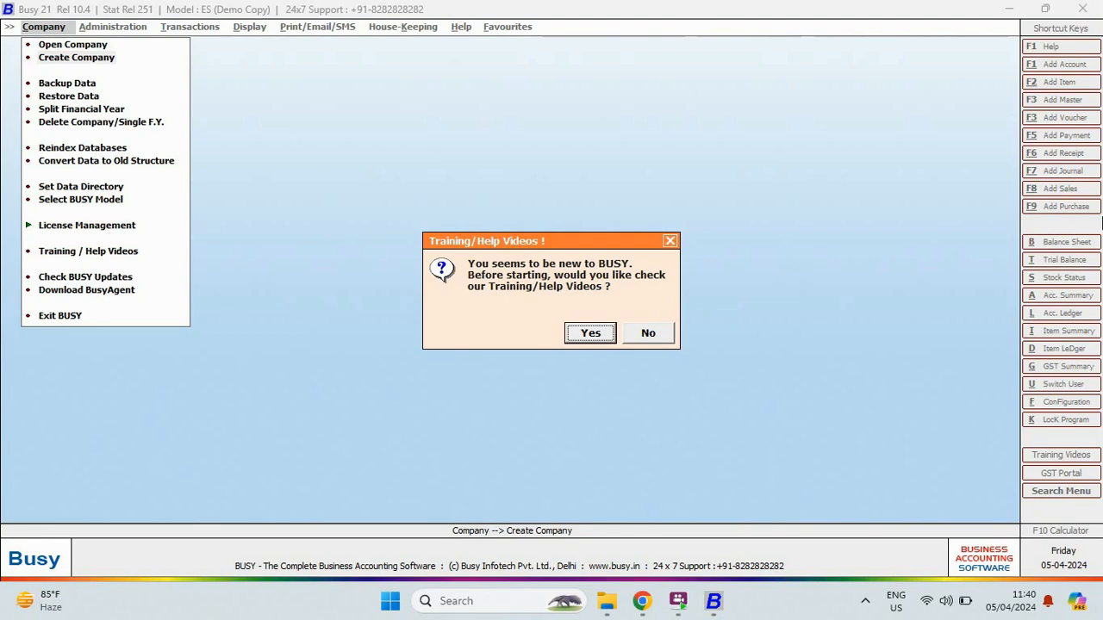
key("Right")
key("Return")
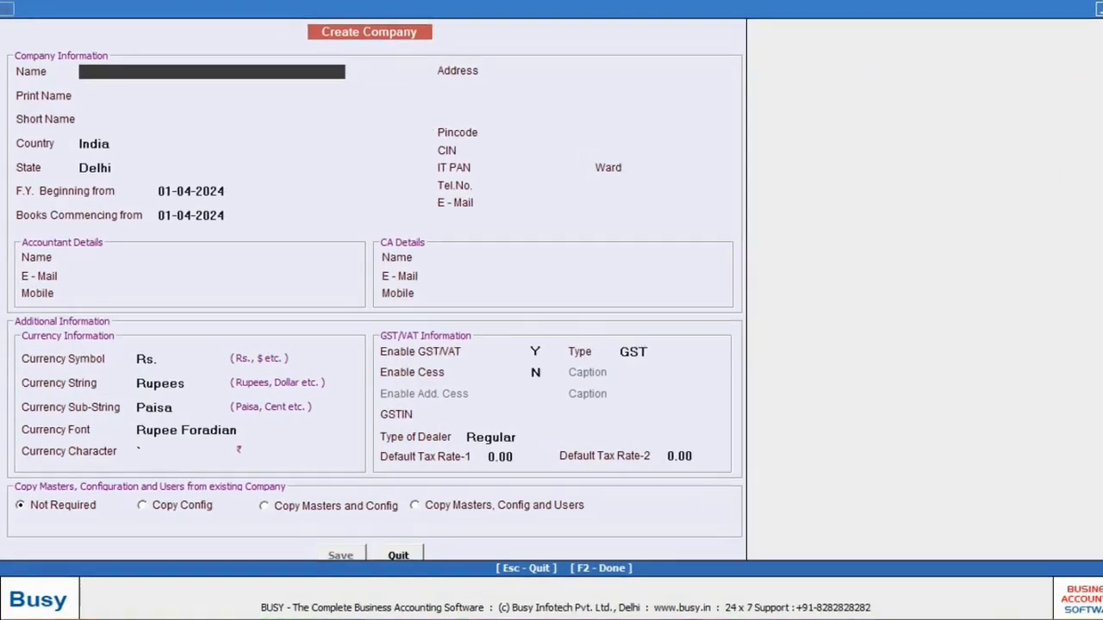
type("Star Electricals")
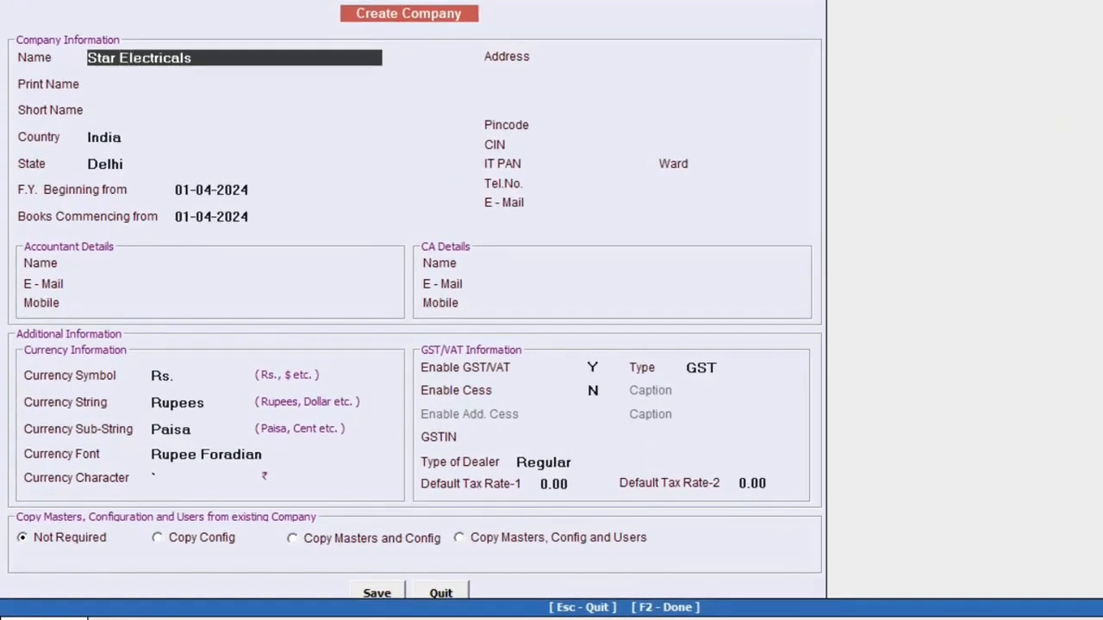
type(" Ltd.")
Fill in pincode 110032, GST tax type, the GSTIN and Regular dealer type, then save the company.
key("Return")
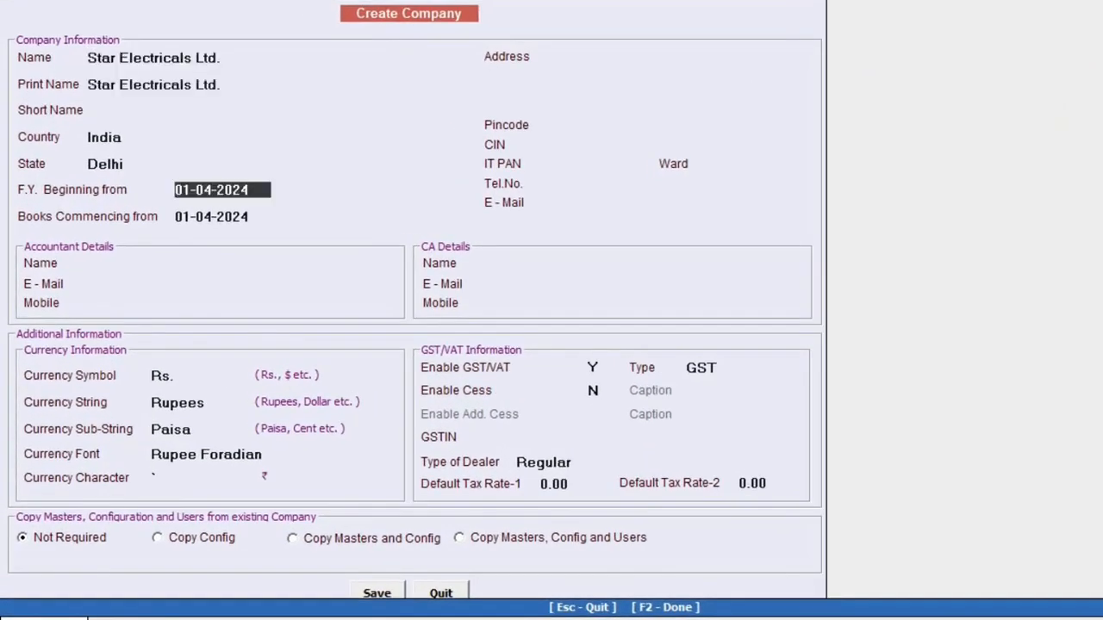
key("Return")
type("110032")
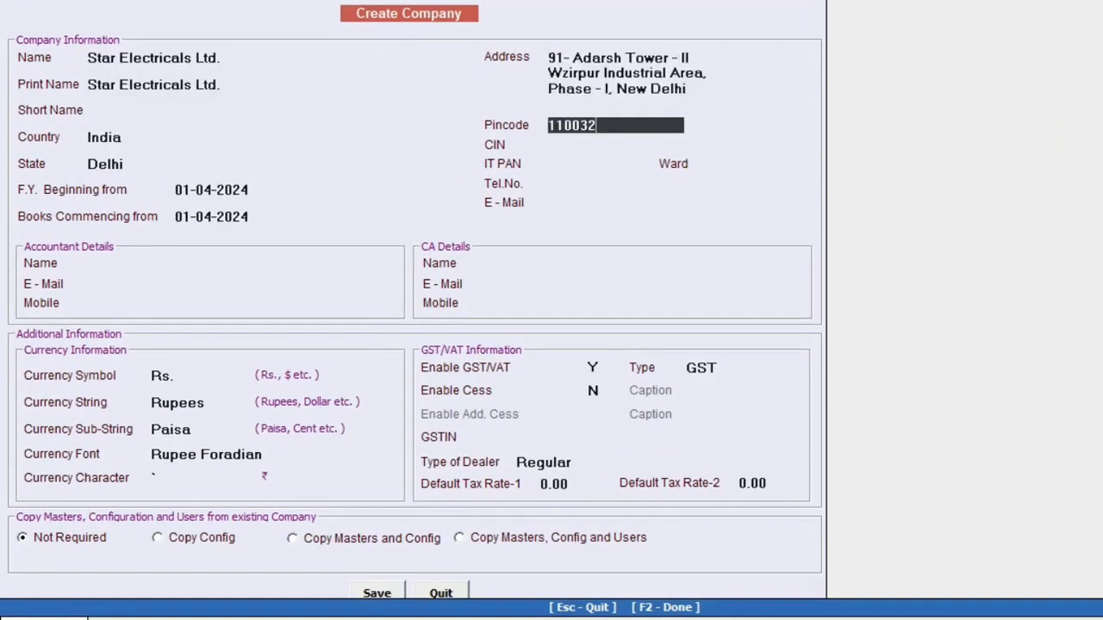
key("Return")
key("Return")
key("Return")
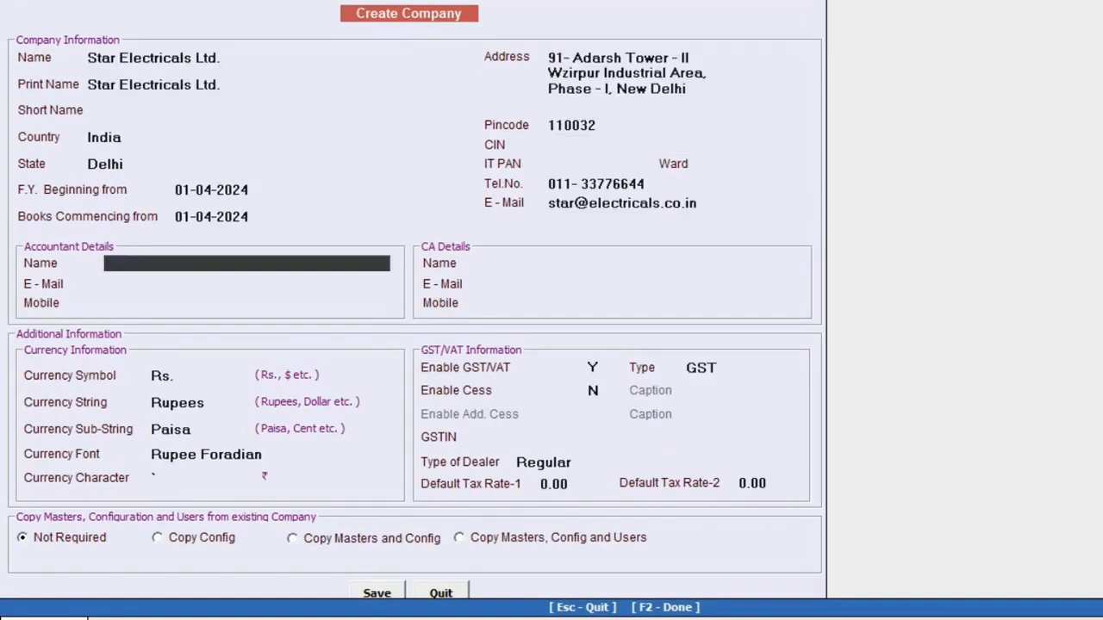
key("Return")
key("Return")
key("Return")
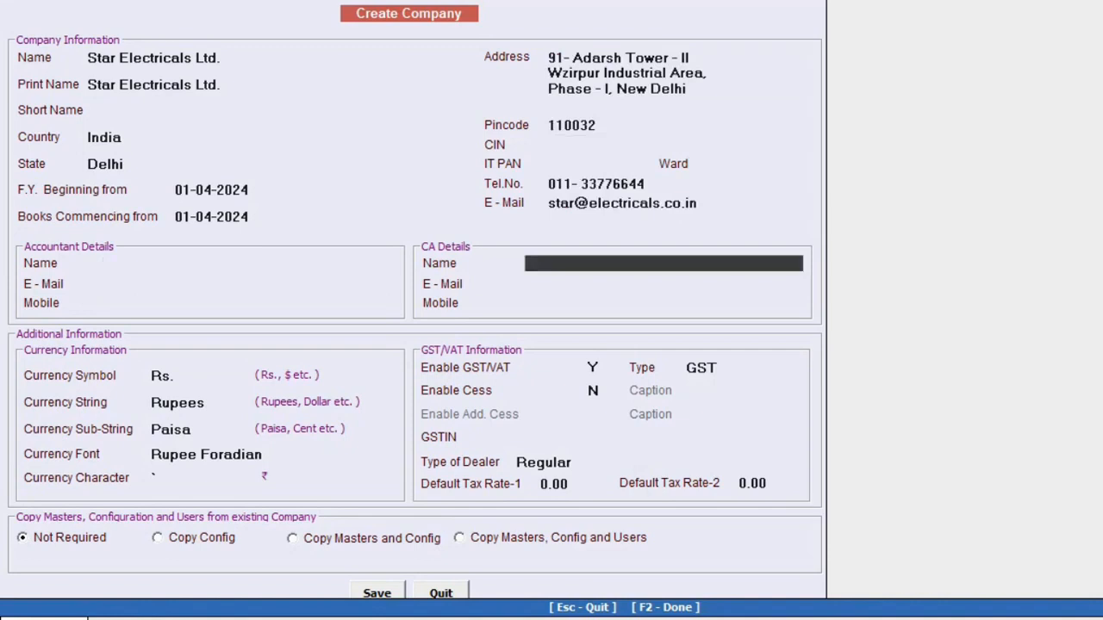
key("Return")
key("Return")
key("Return")
key("Return")
key("Return")
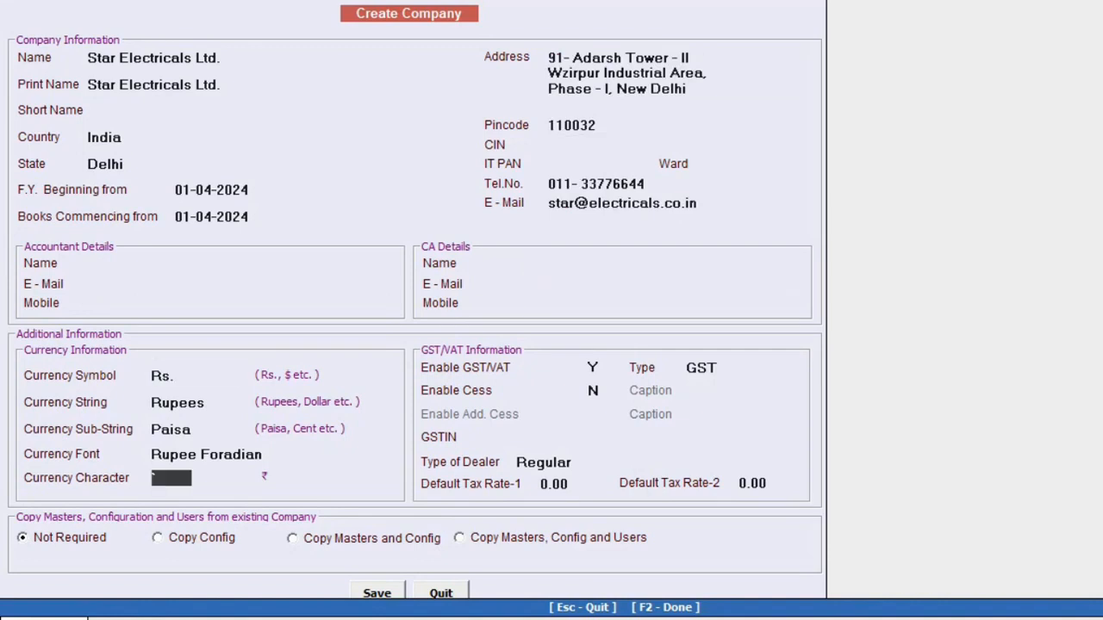
key("Return")
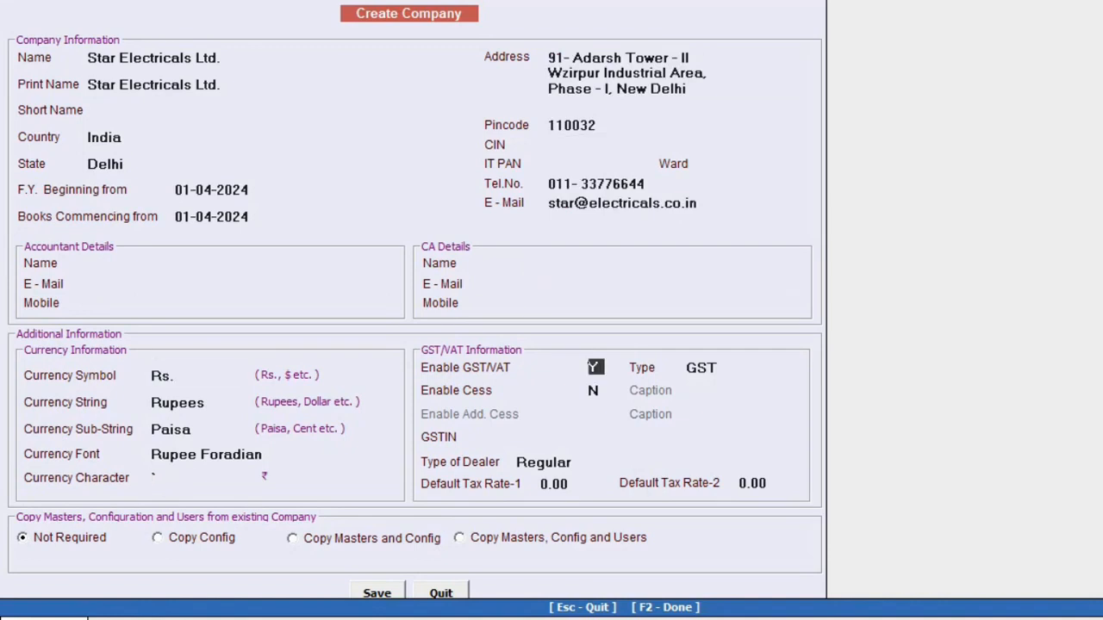
key("Return")
key("Return")
key("Return")
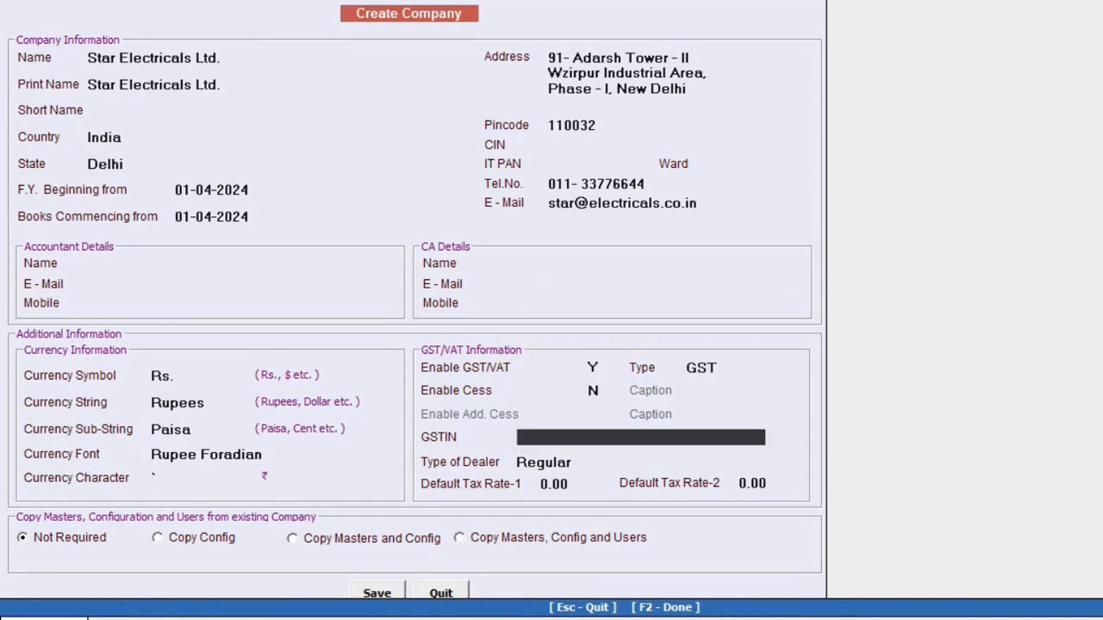
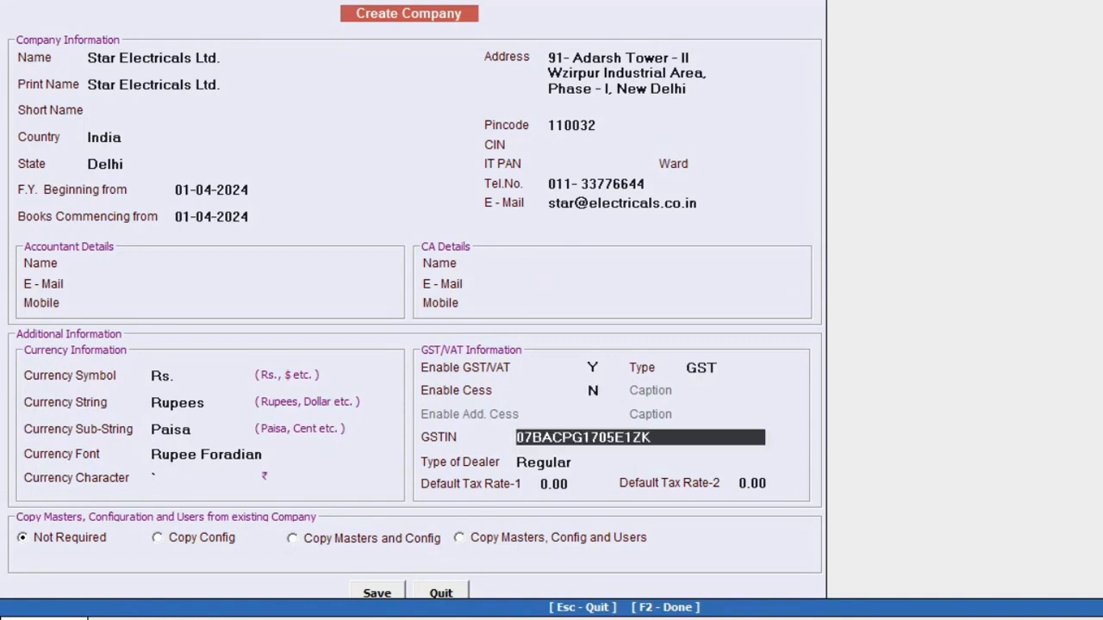
key("Return")
key("Return")
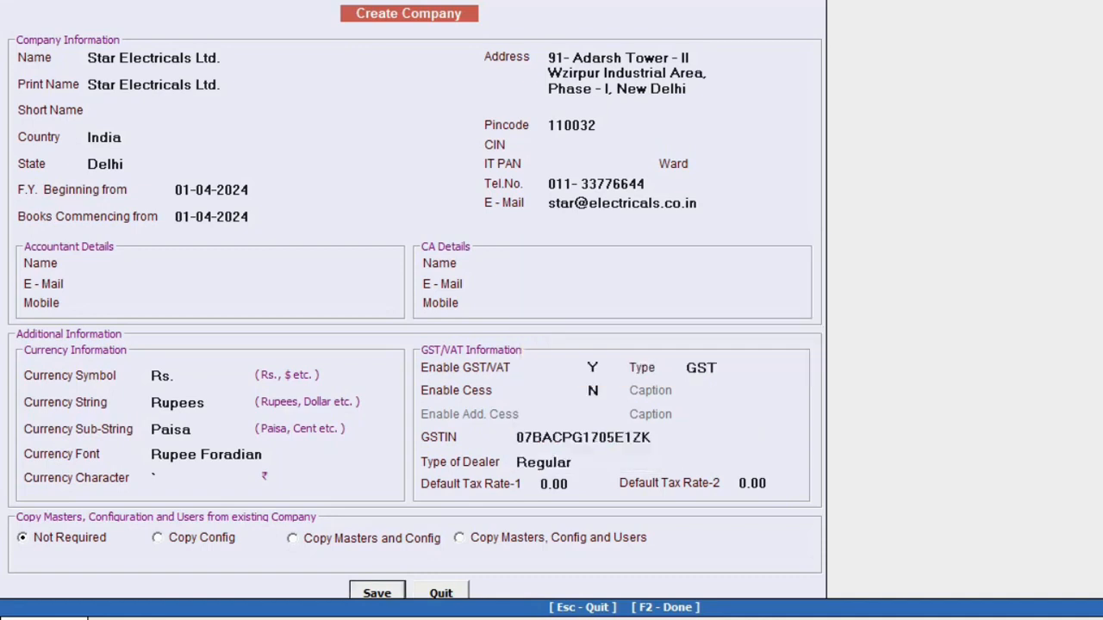
key("Return")
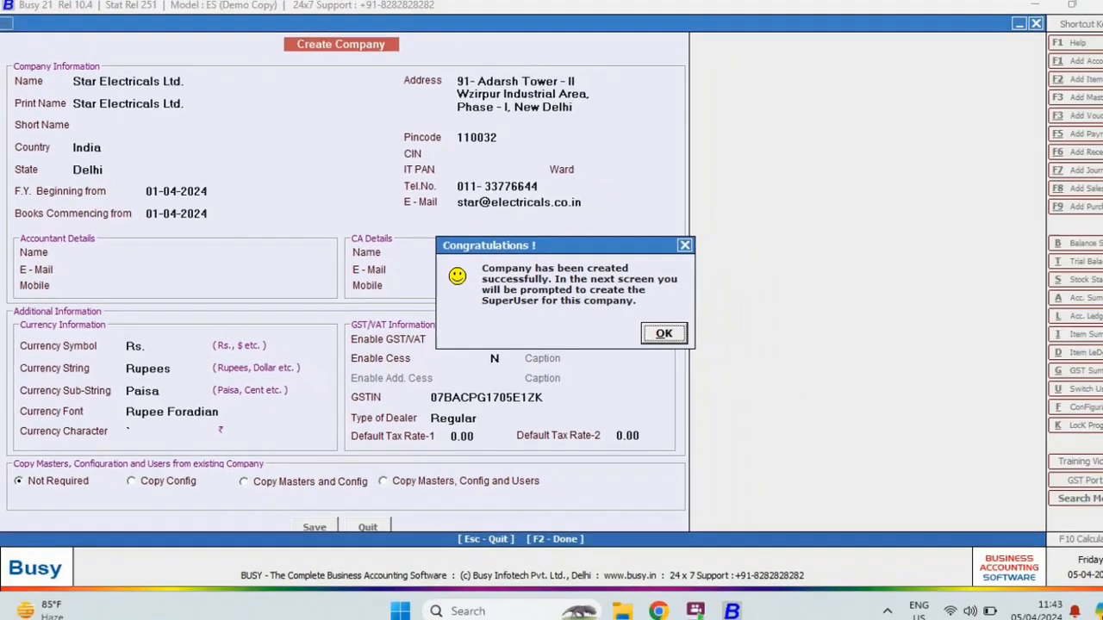
Keep user login required and enter the superuser name and password twice to confirm.
key("Return")
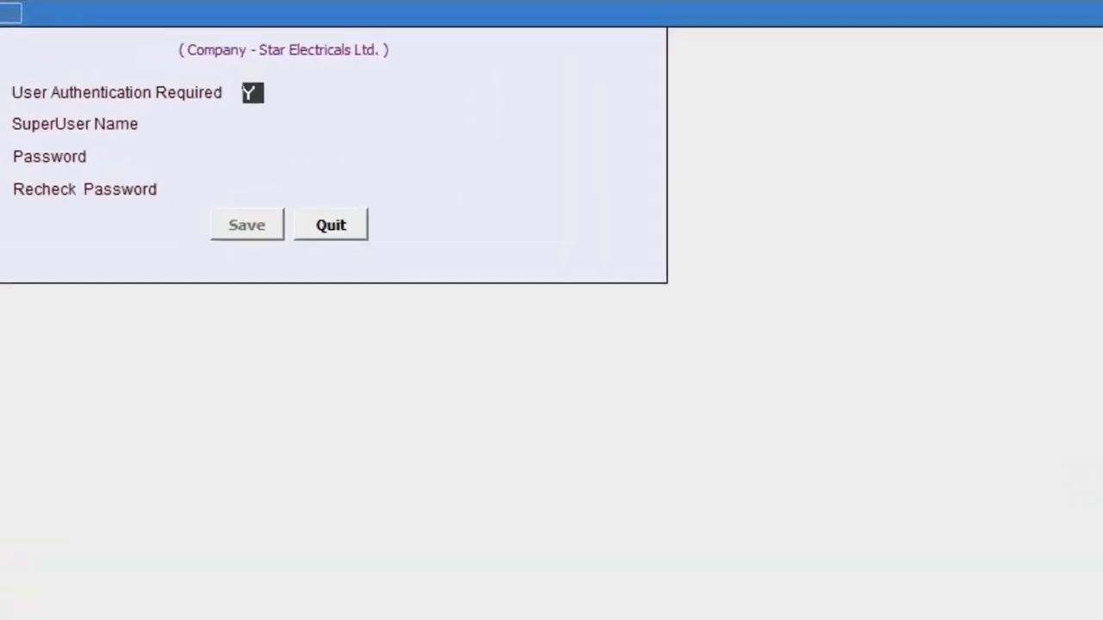
key("Return")
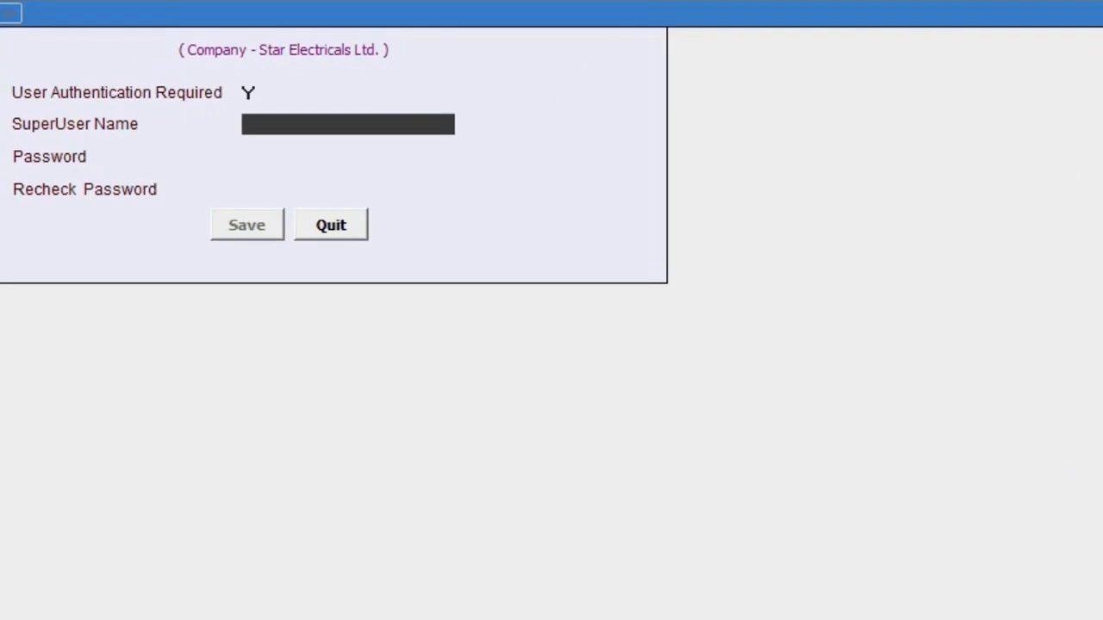
type("A")
key("Return")
type("a")
key("Return")
type("a")
key("Return")
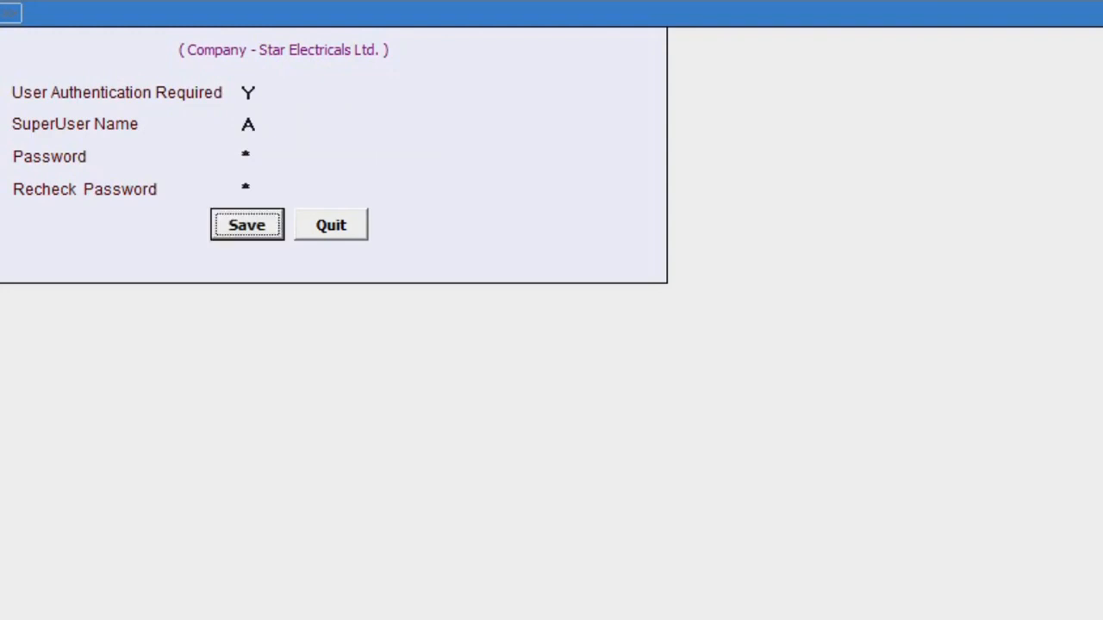
key("Return")
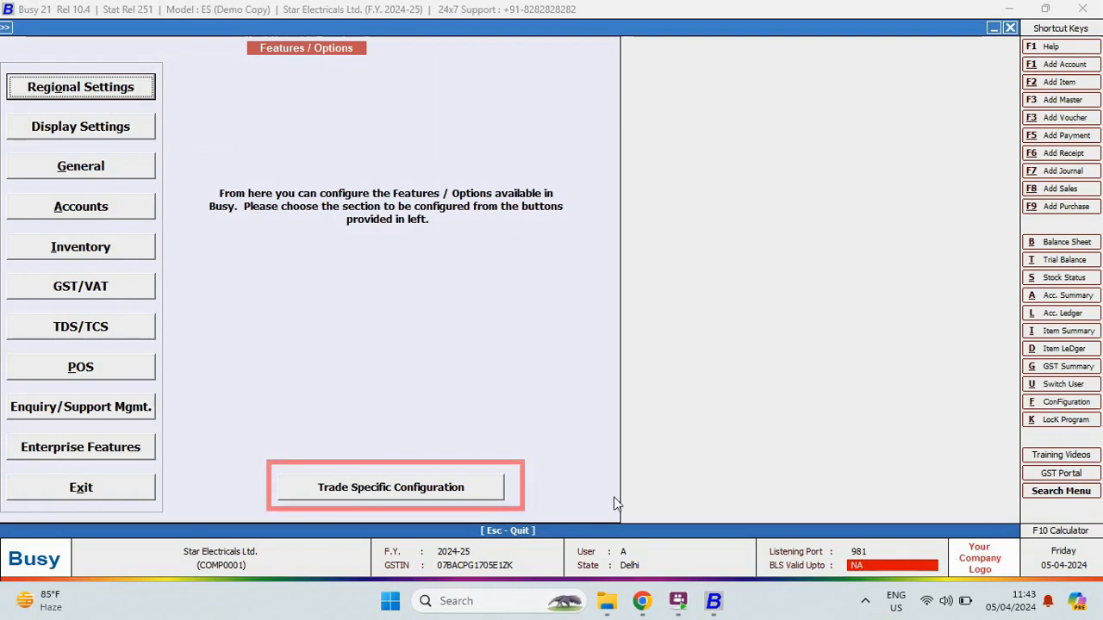
Preview the Garment - Retail trade-specific defaults, quit without saving, and exit Features / Options.
left_click(459, 496)
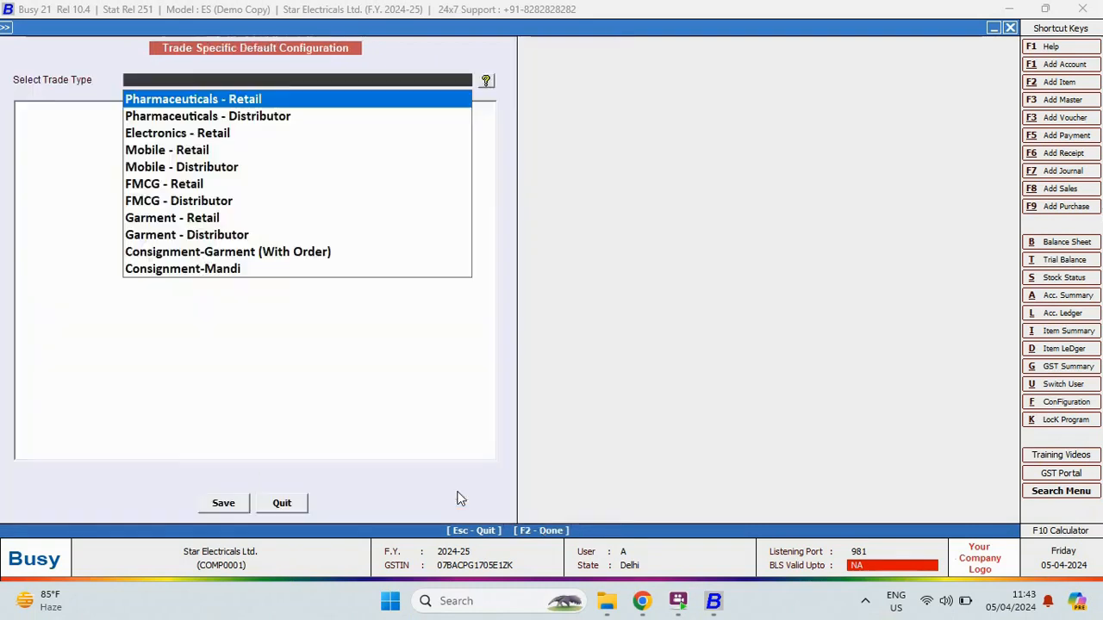
key("Down")
key("Down")
key("Down")
key("Down")
key("Down")
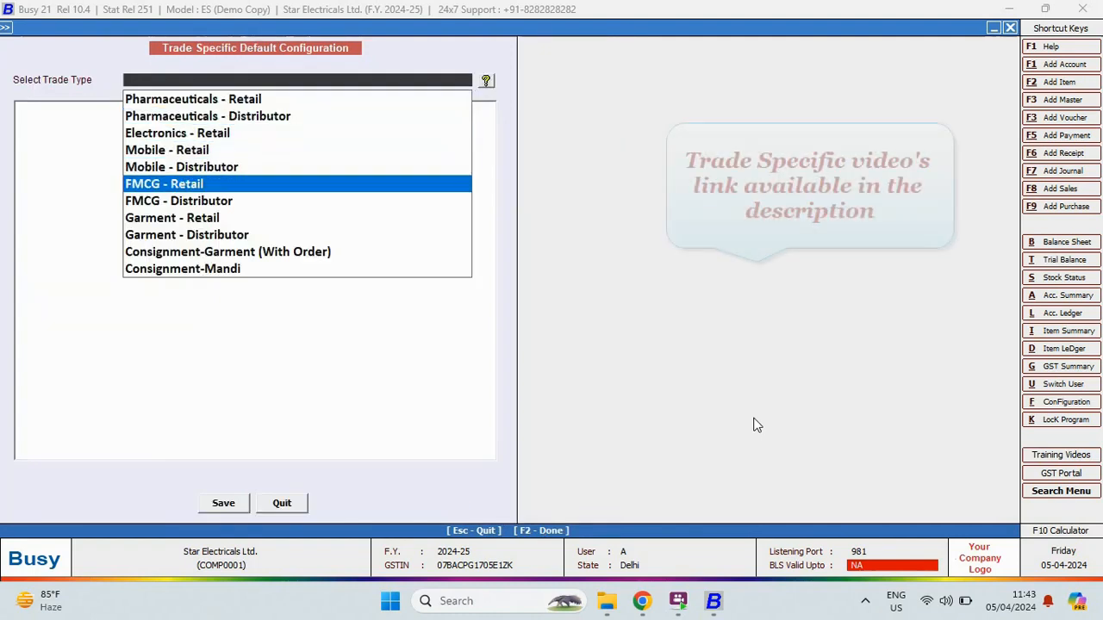
key("Down")
key("Down")
key("Return")
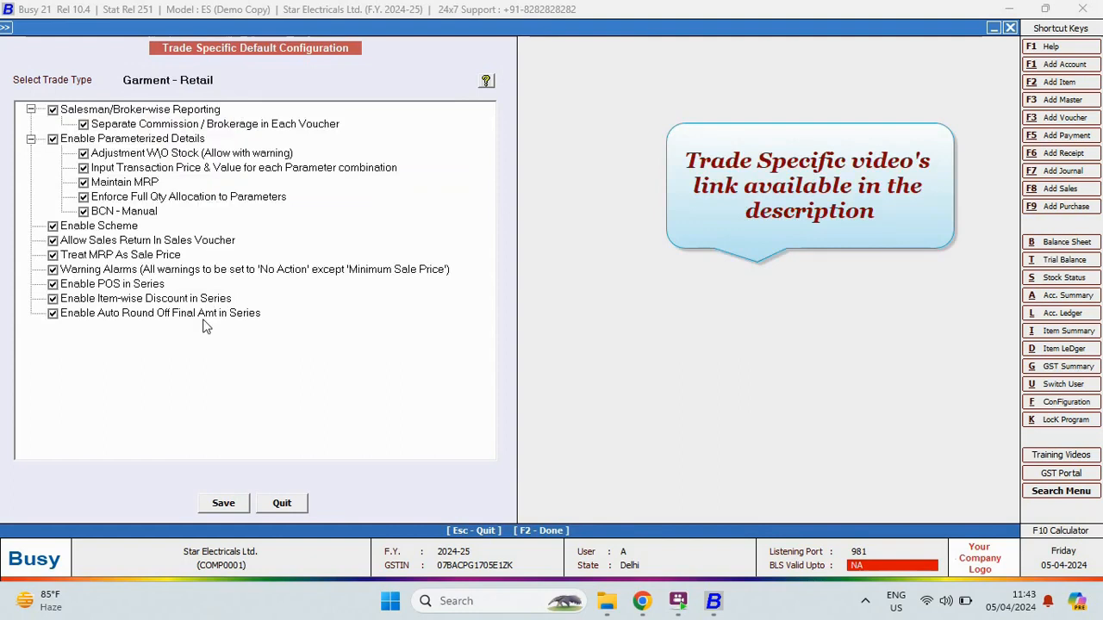
left_click(280, 504)
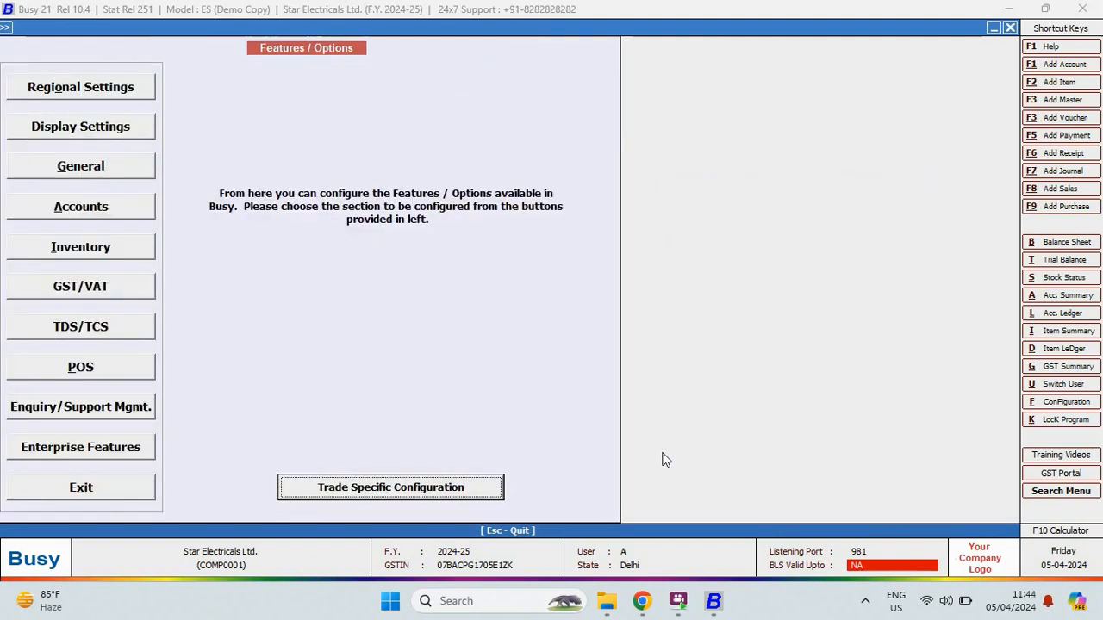
key("Escape")
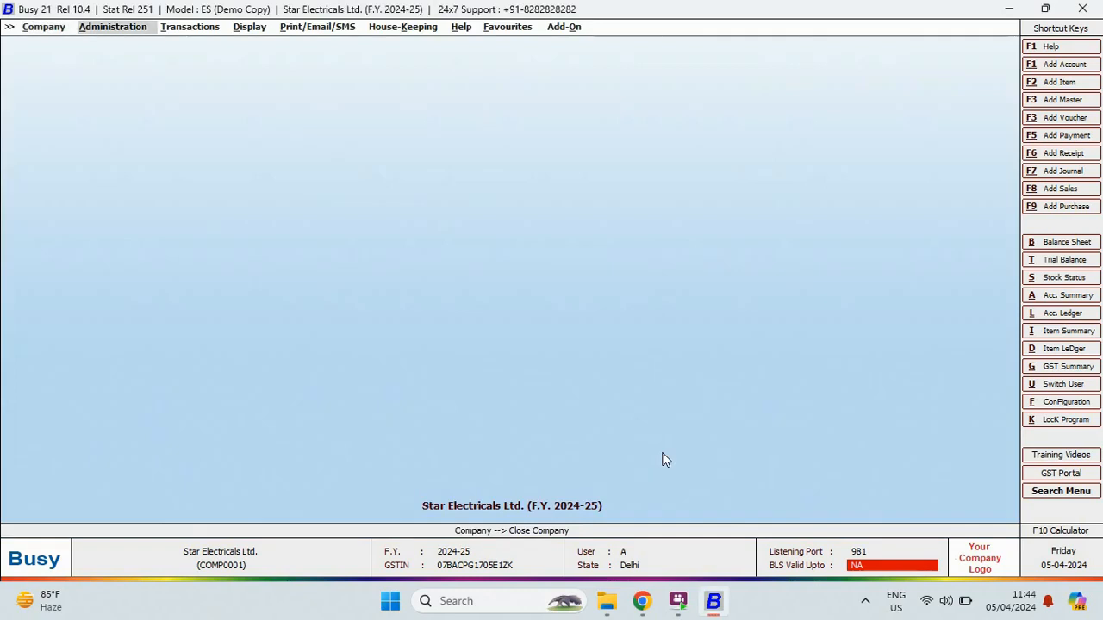
Open the Add Account Master form under Administration > Masters > Account.
key("Return")
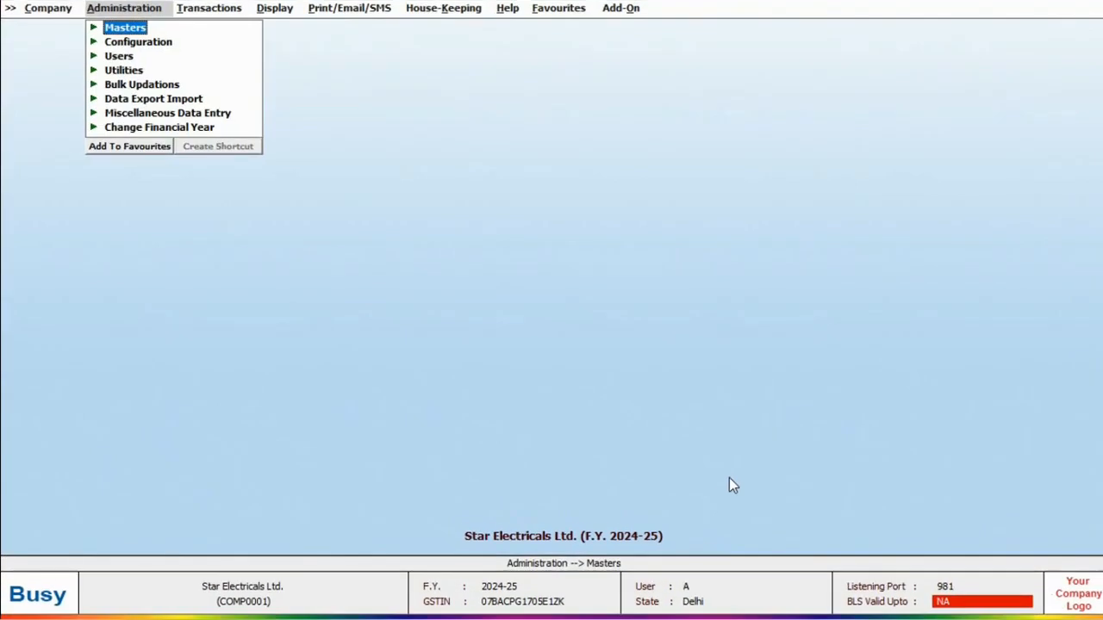
key("Return")
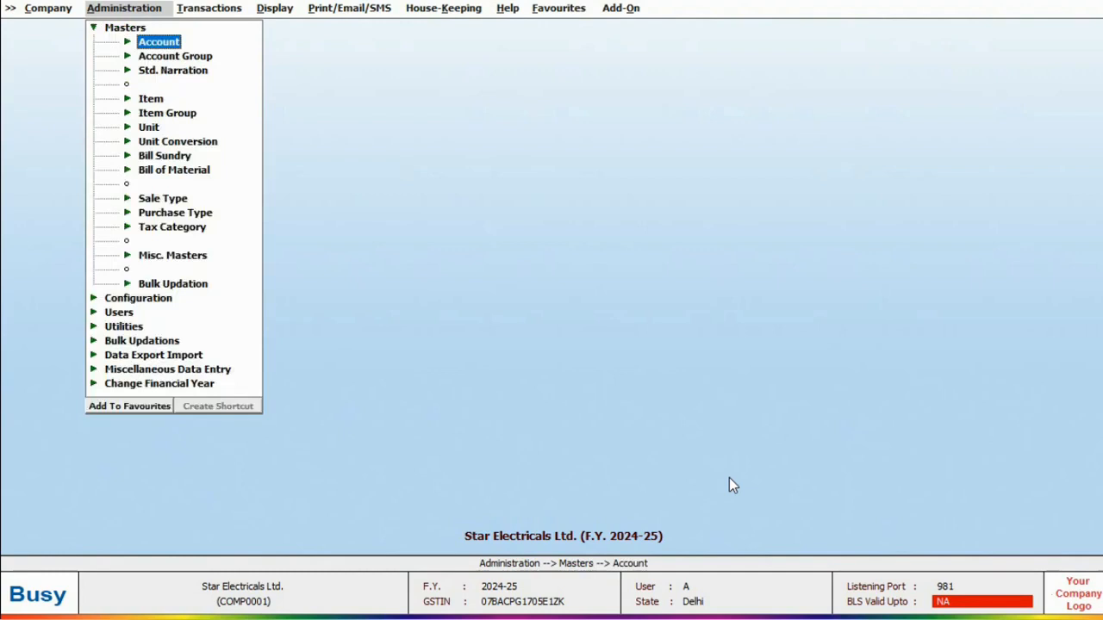
key("Return")
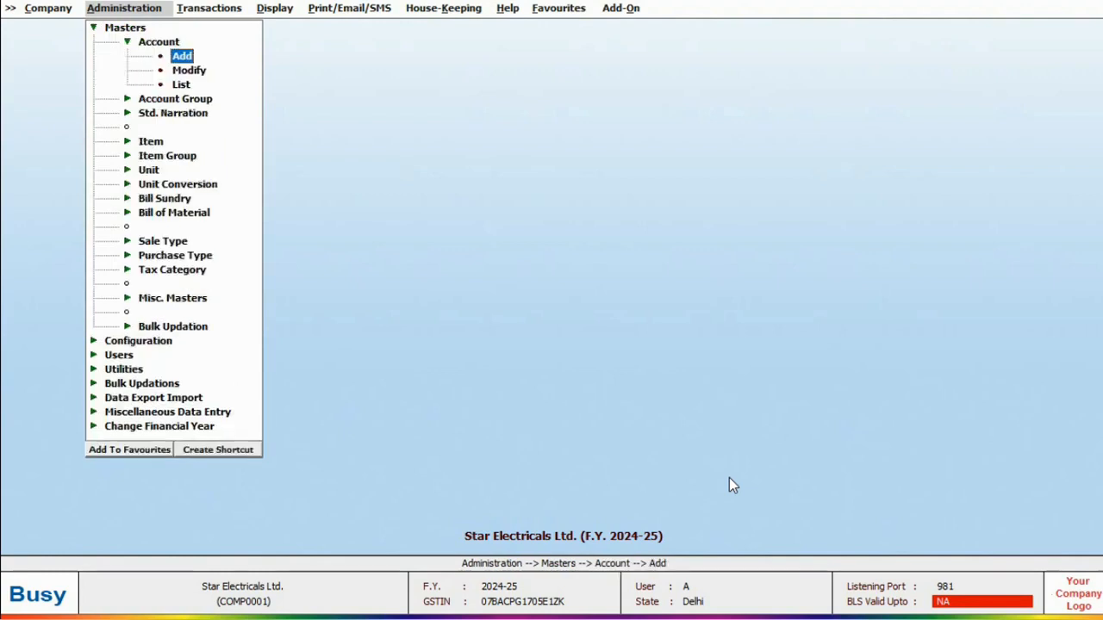
key("Return")
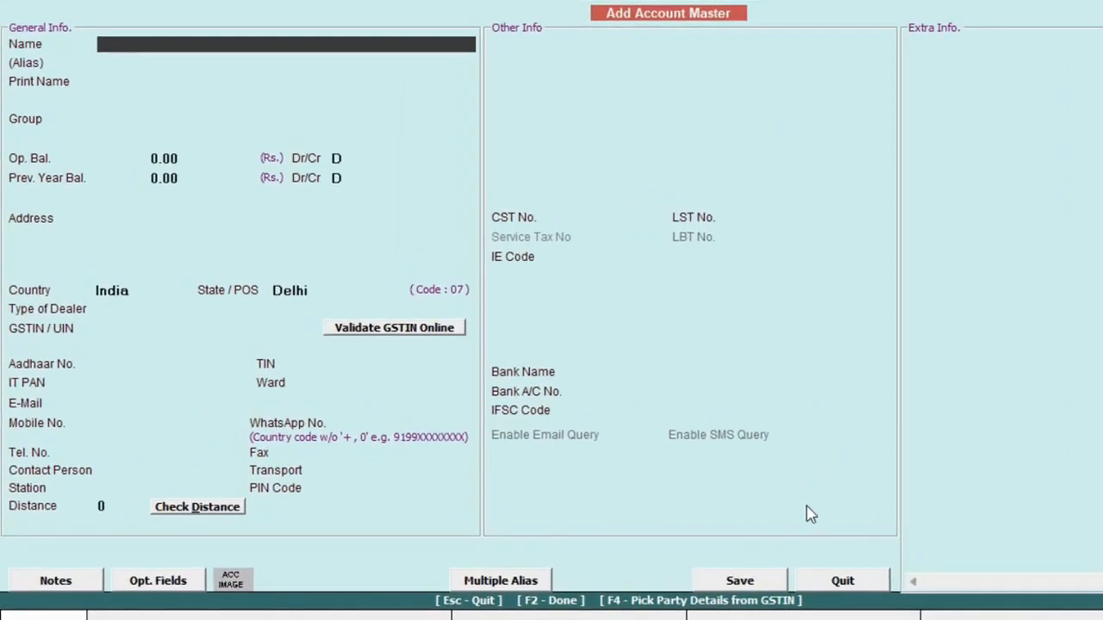
Enter Sony India Pvt. Ltd. under Sundry Creditors in Delhi with its GSTIN.
type("Sony India Pvt. Ltd.")
key("Return")
key("Return")
type("sundry")
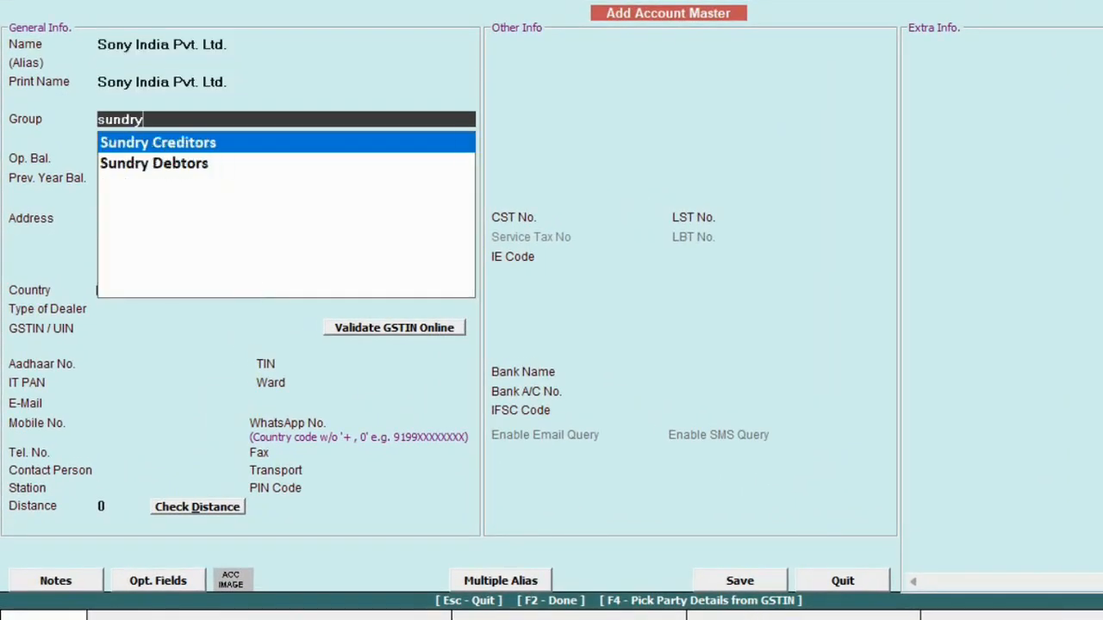
key("Return")
key("Return")
key("Return")
key("Return")
key("Return")
key("Return")
key("Return")
key("Return")
key("Return")
key("Return")
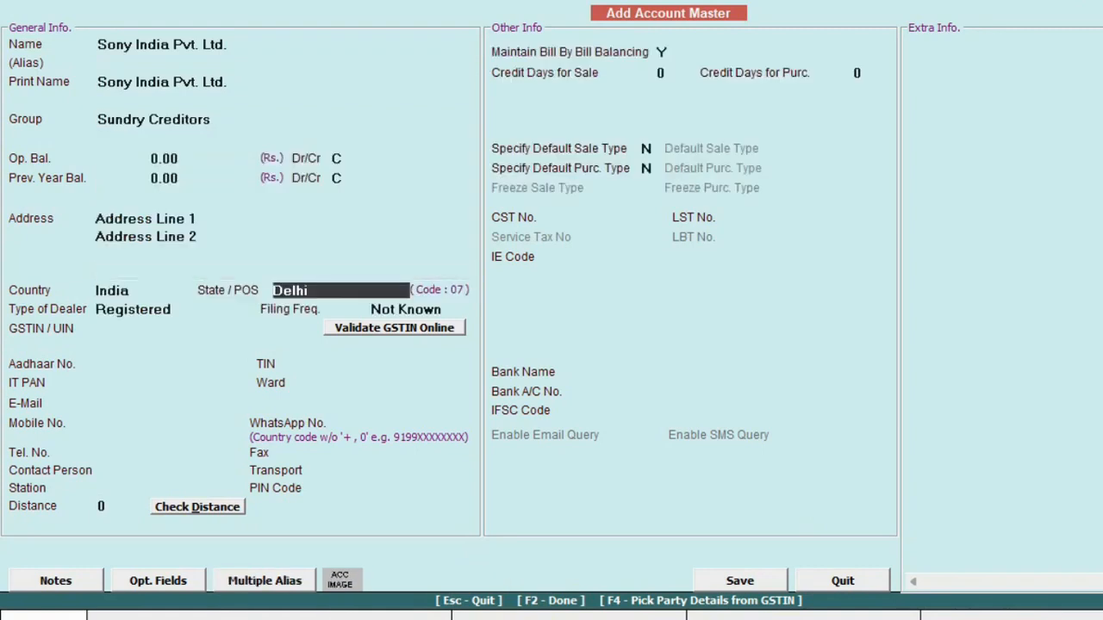
key("Return")
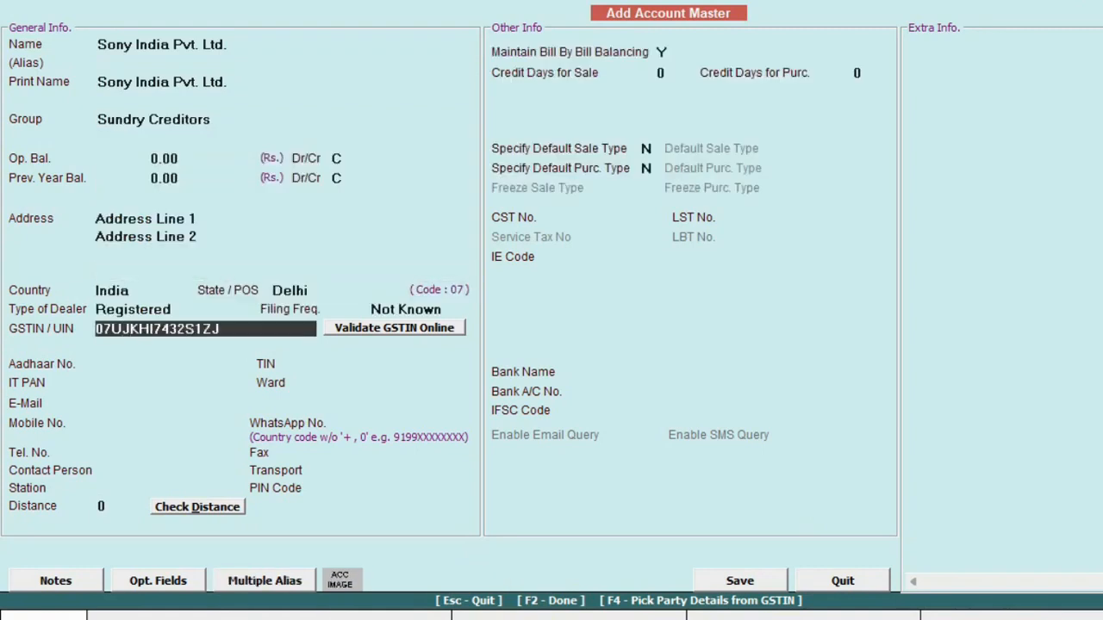
key("Return")
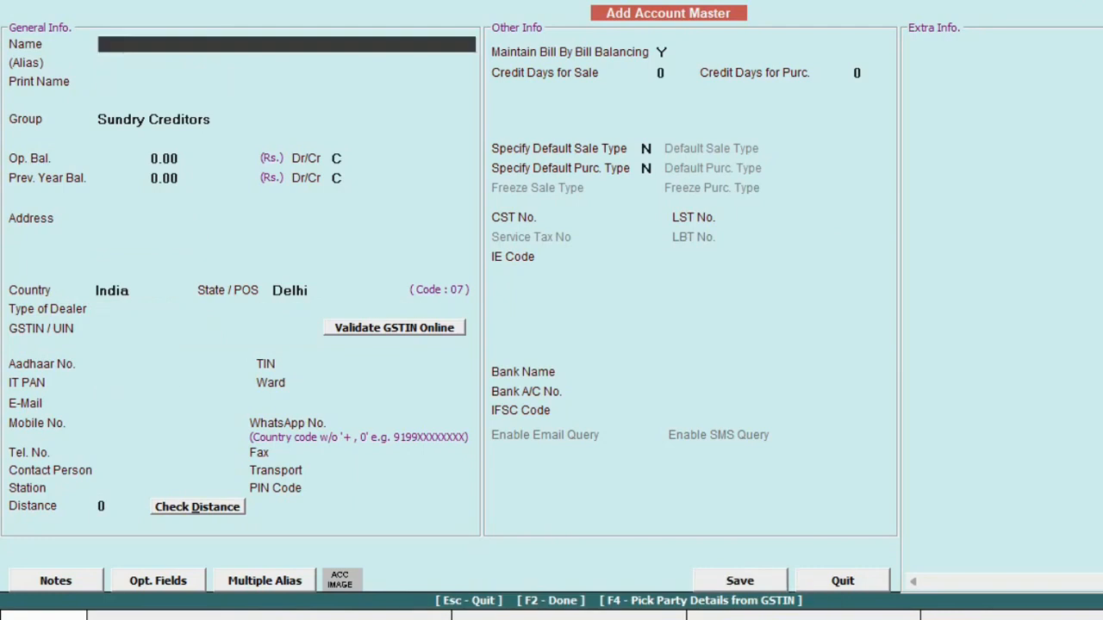
Validate the party's GSTIN online to auto-fill its Uttar Pradesh details, then save the account.
key("F4")
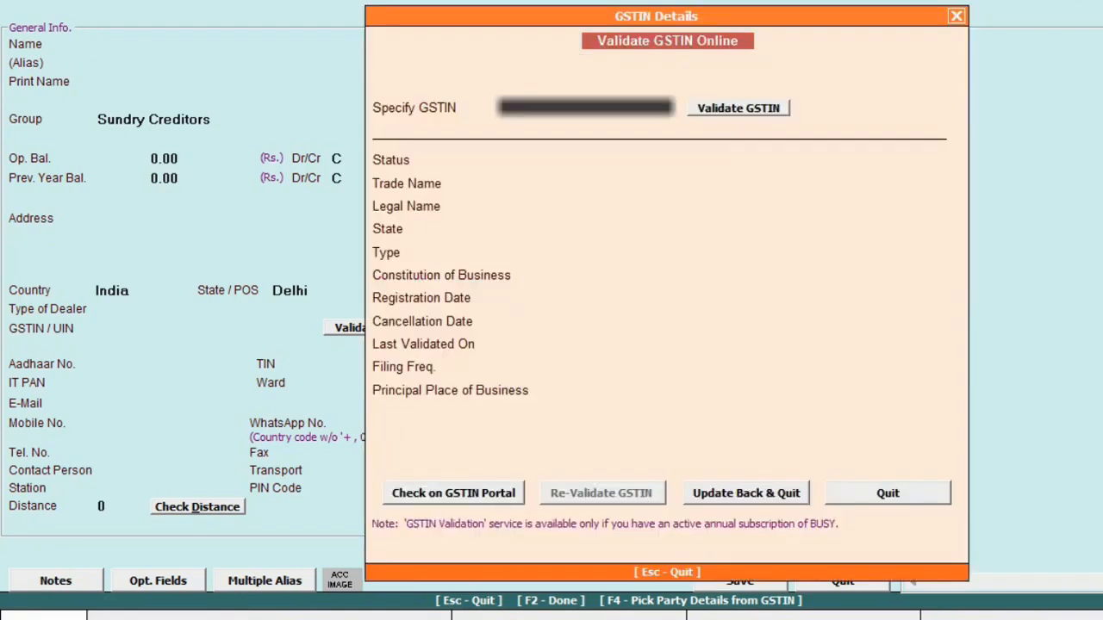
key("Return")
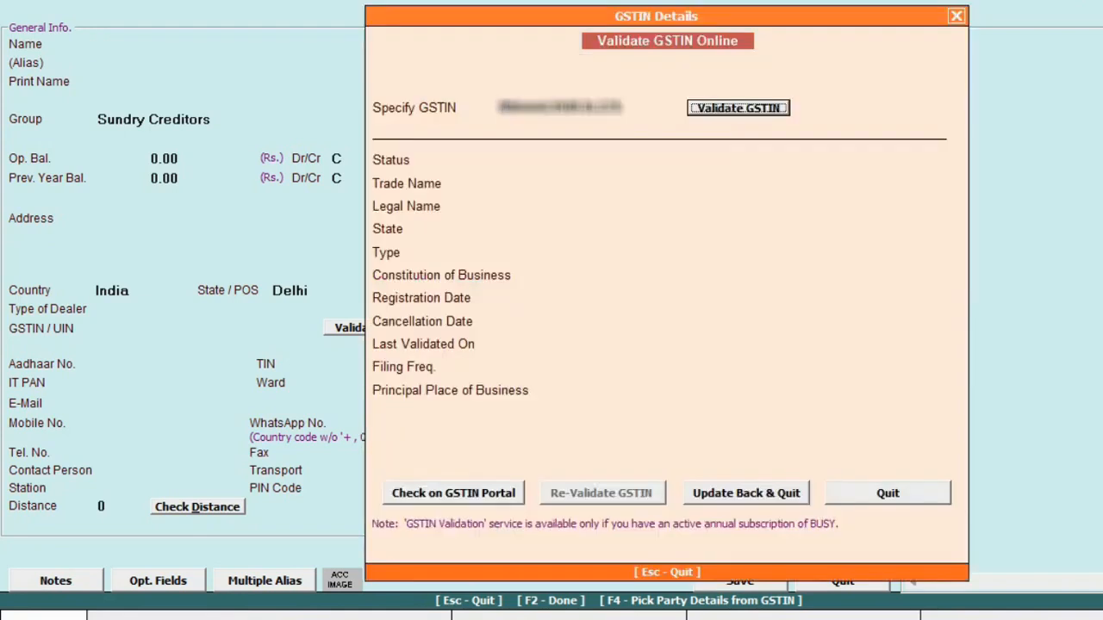
key("Return")
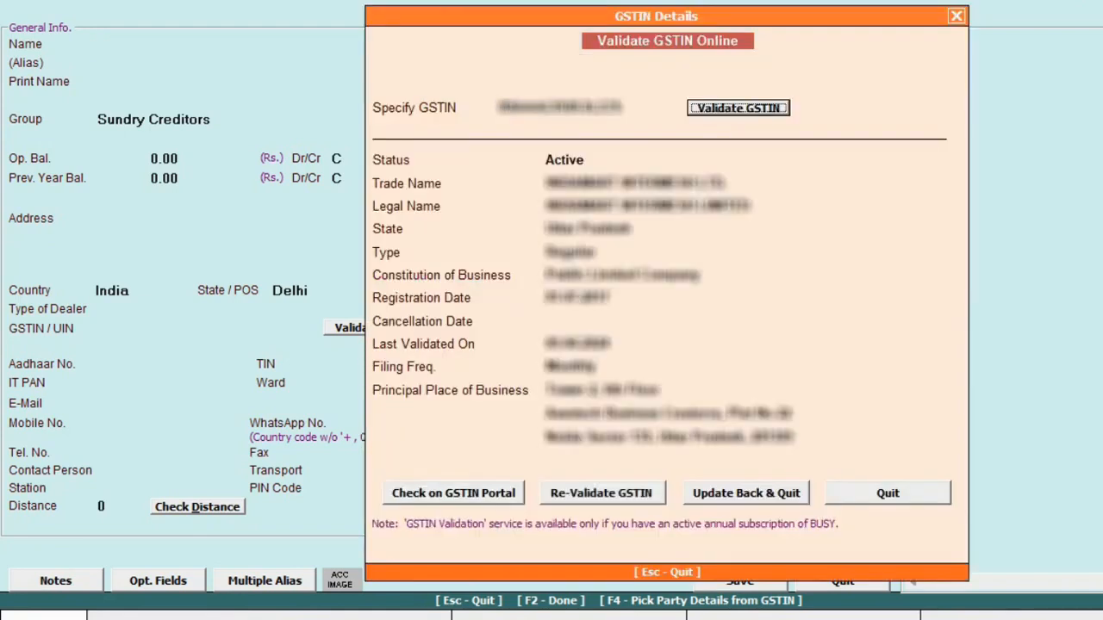
left_click(786, 493)
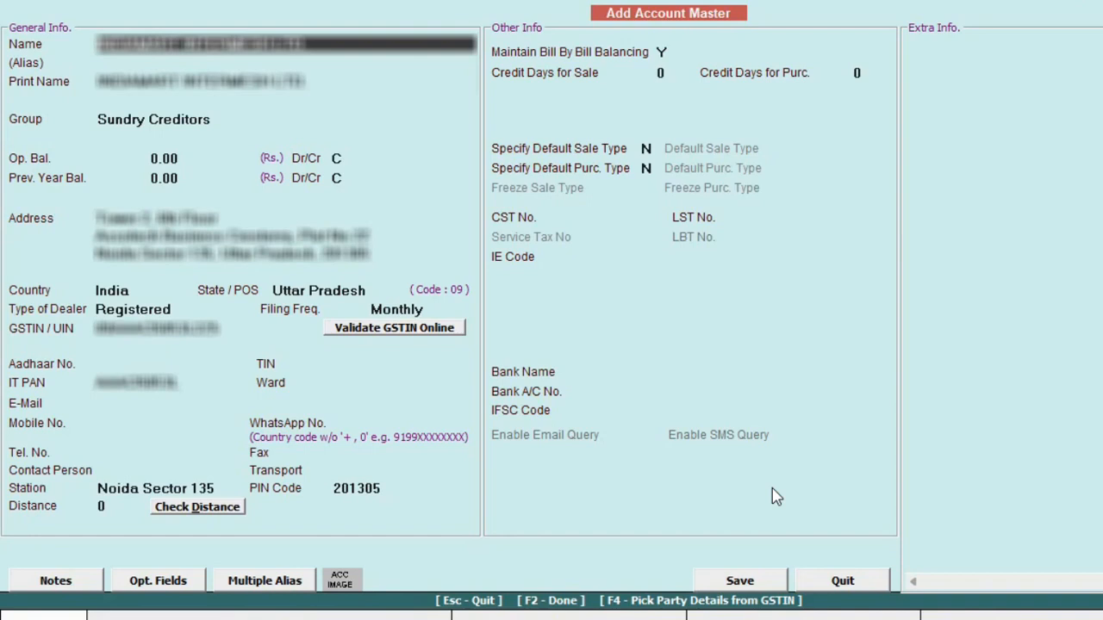
left_click(740, 581)
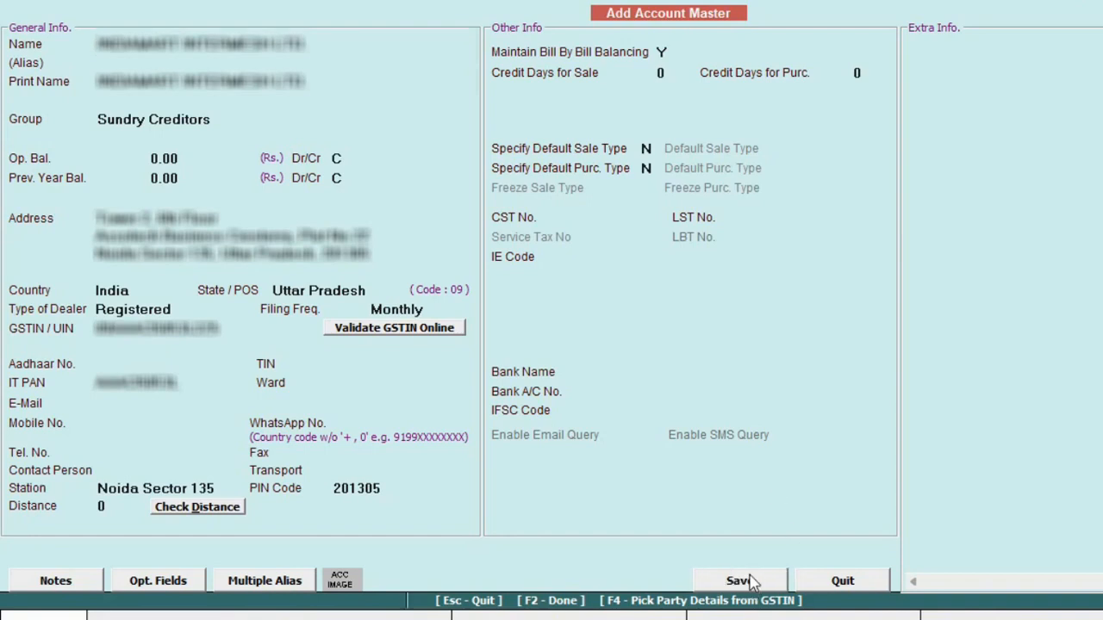
Name the account 'Office Maintaince exp.' under the Expenses (Indirect/Admn.) group.
type("Office Maintaince exp.")
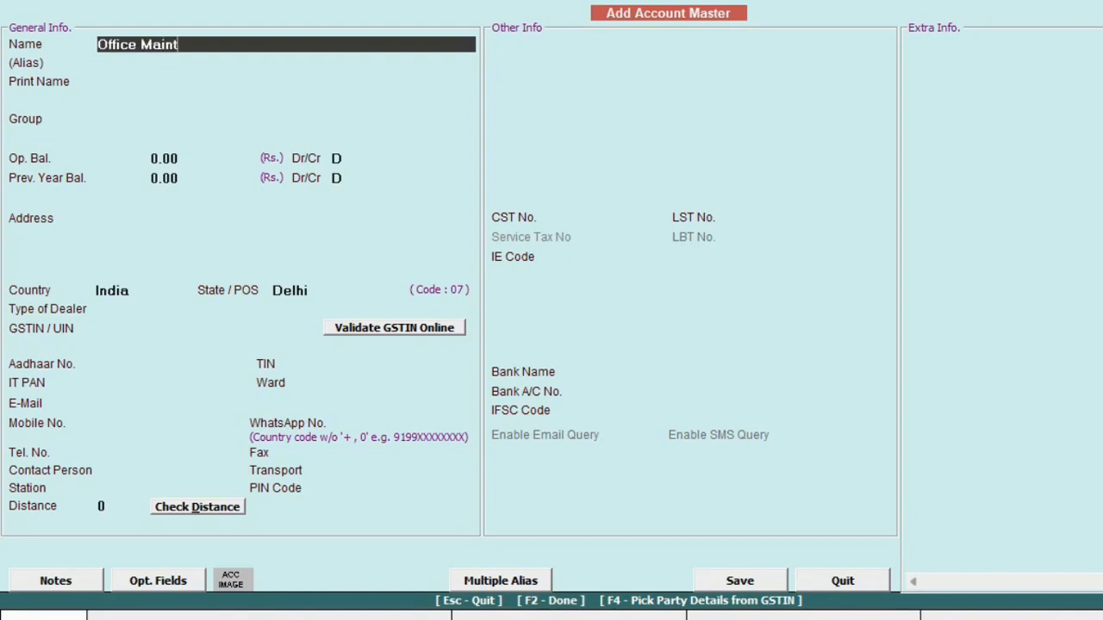
key("Return")
type("expe")
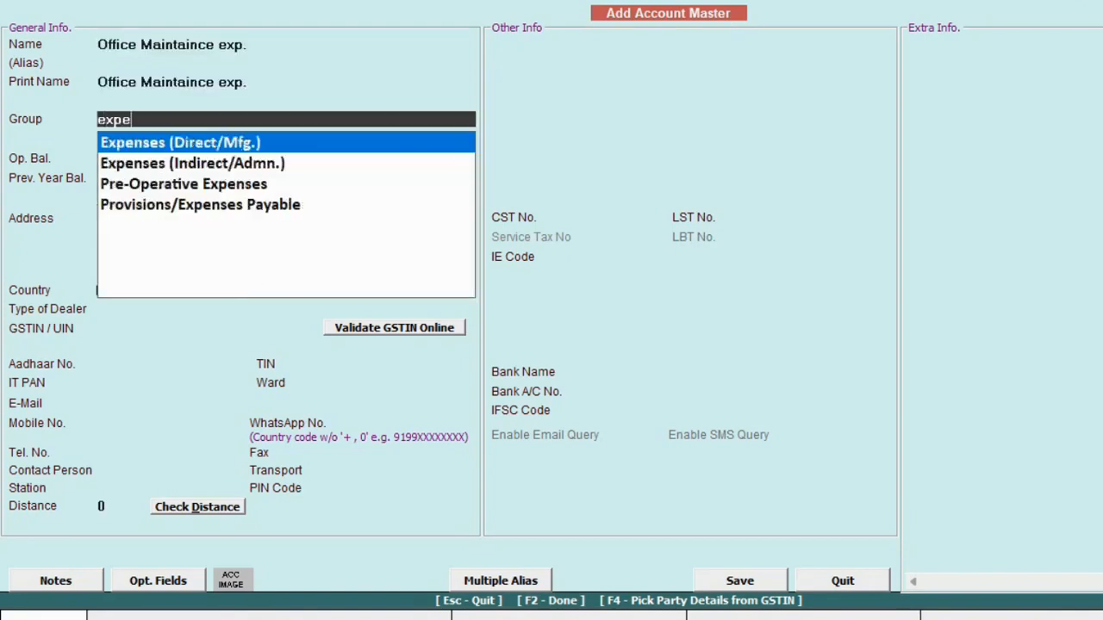
key("Down")
key("Return")
key("Return")
Set GST Applicable at 18%, SAC 9956, Input Services eligibility and RCM Not Applicable.
key("Return")
key("Return")
key("Return")
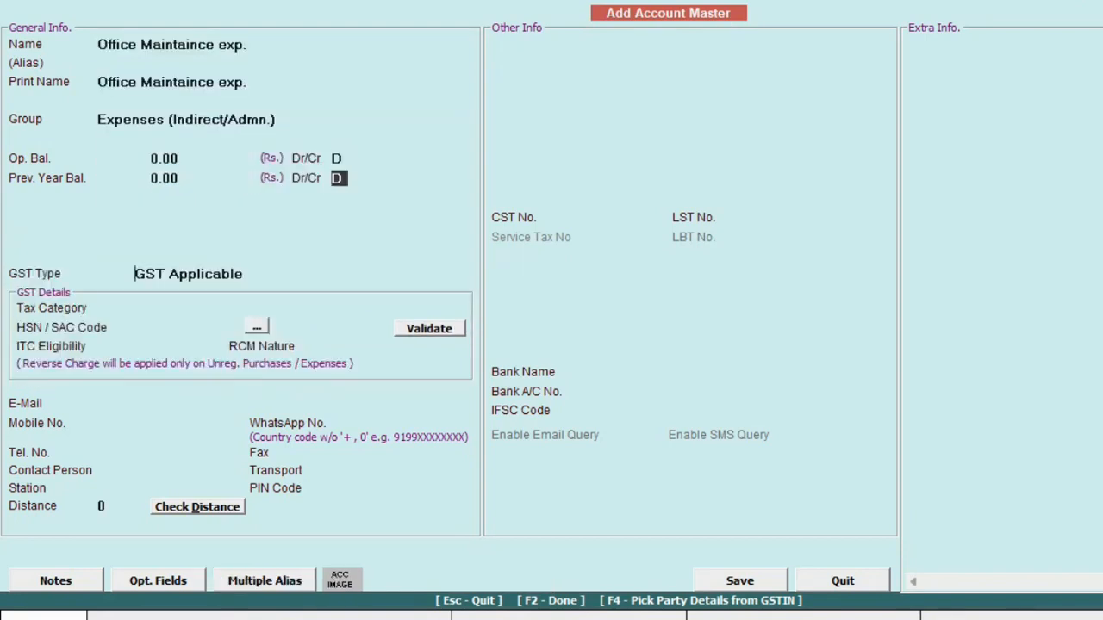
key("Return")
key("Down")
key("Return")
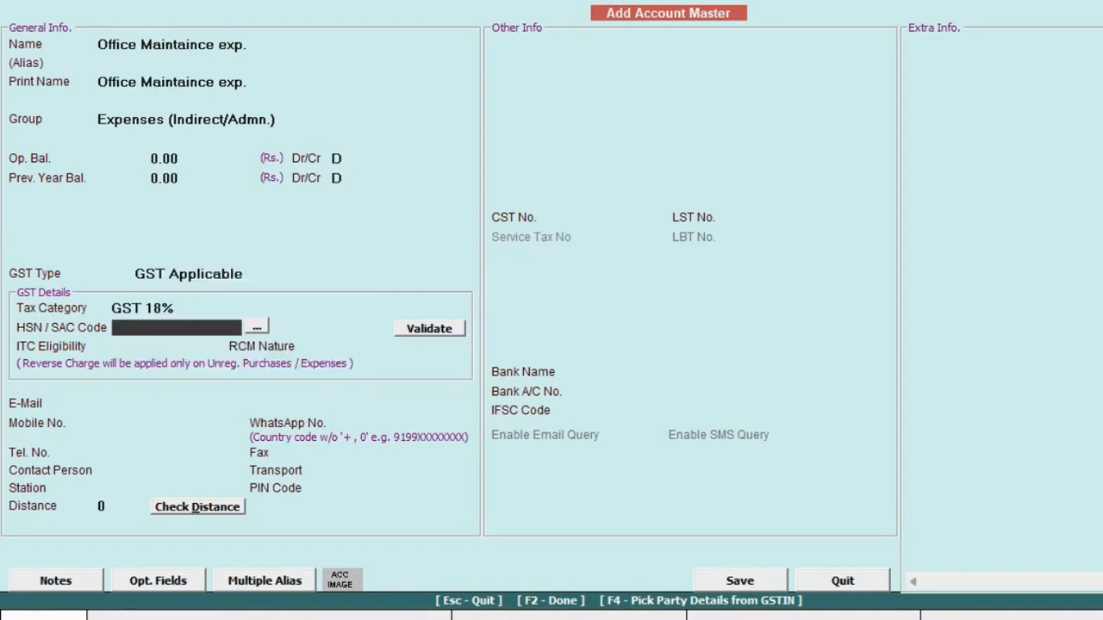
type("9956")
key("Return")
key("Down")
key("Return")
key("Down")
key("Down")
key("Down")
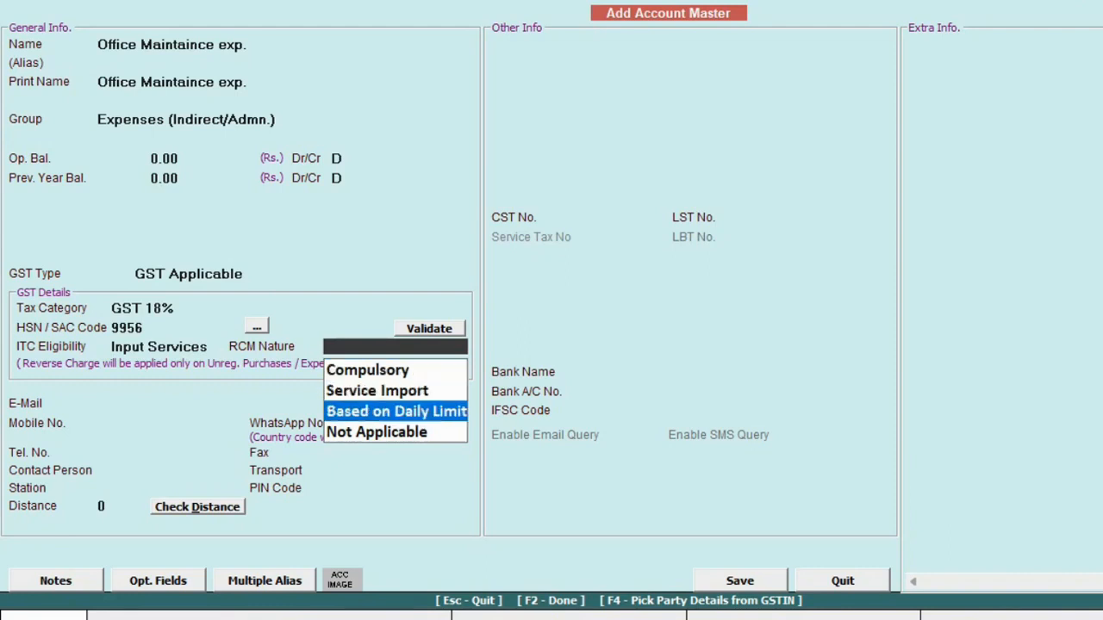
key("Return")
Save the expense account and begin a new account named 'HDFC Bank Ltd.'.
key("Return")
key("F2")
key("Return")
type("HDFC Bank Ltd.")
key("Return")
key("Return")
key("Return")
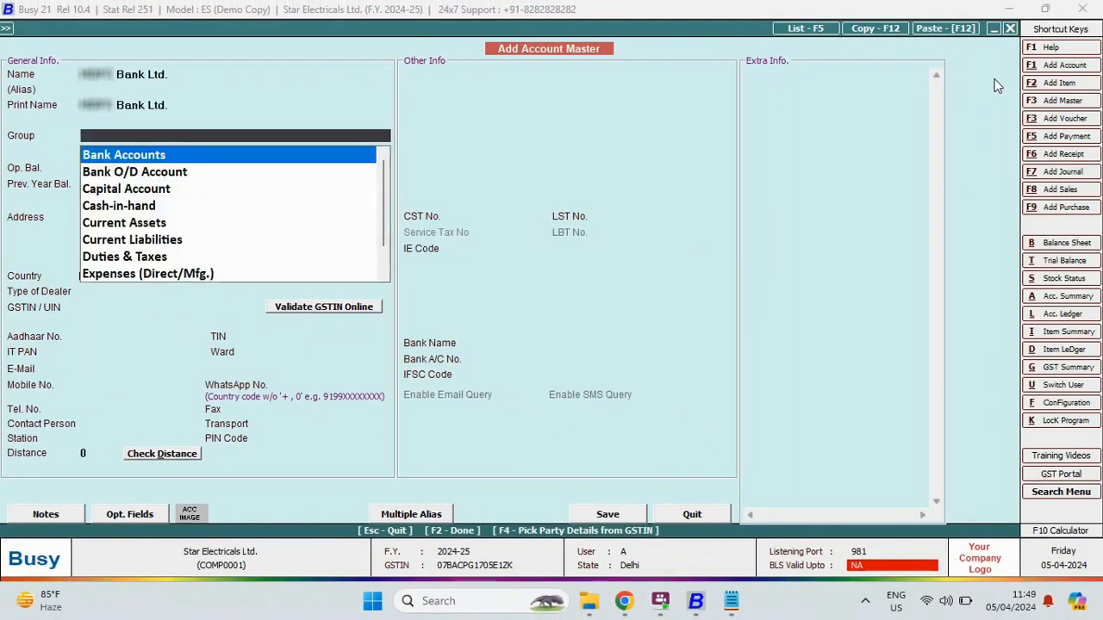
Save HDFC Bank Ltd. under Bank Accounts with its account number and IFSC, then return to the menu.
key("Return")
type("234")
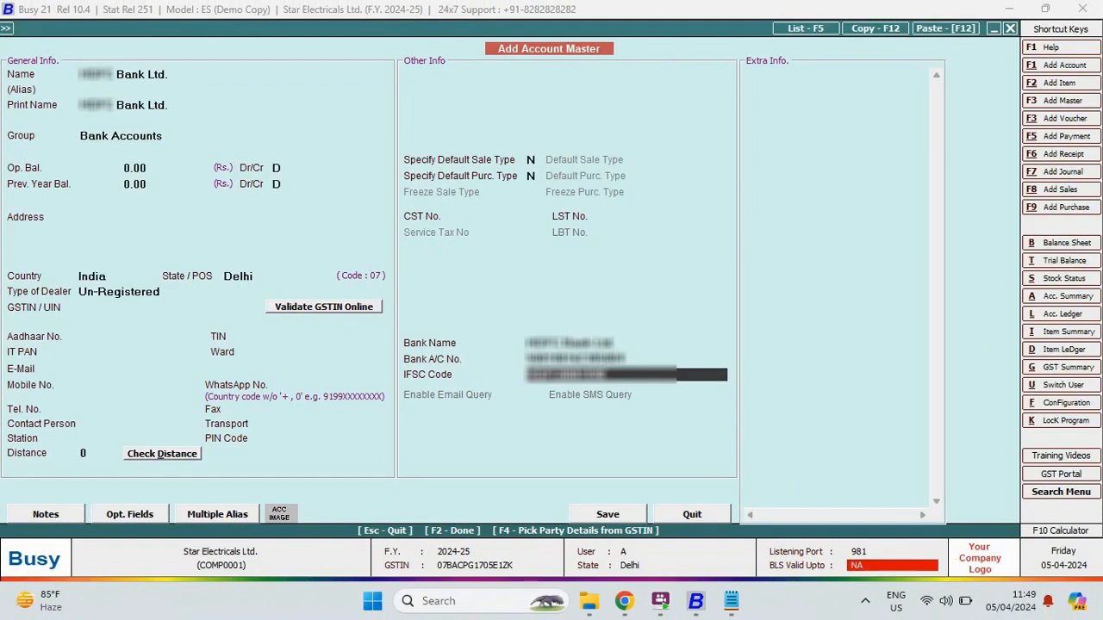
key("Return")
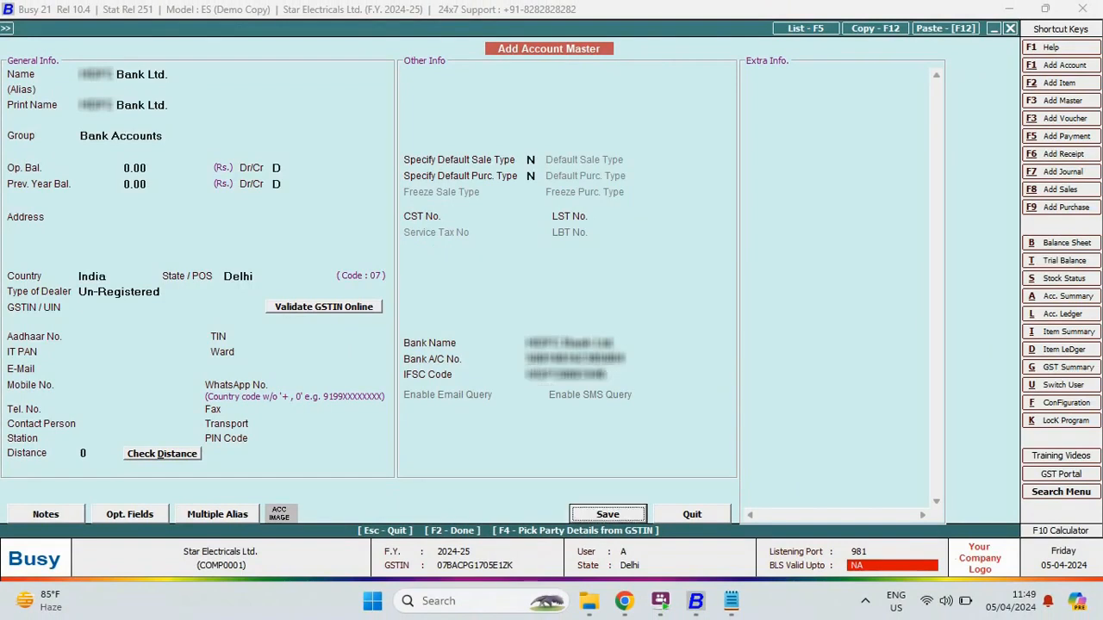
key("Return")
key("Down")
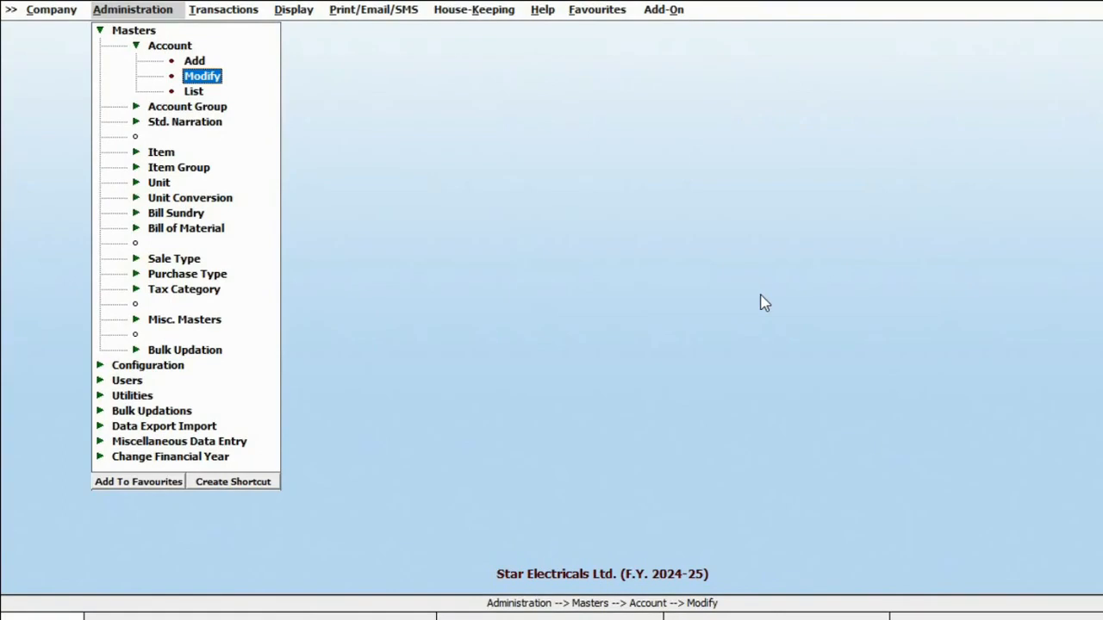
Add item Sony Bravia 32" LED in a new TV item group with unit Pcs.
key("Escape")
key("Down")
key("Down")
key("Down")
key("Return")
key("Return")
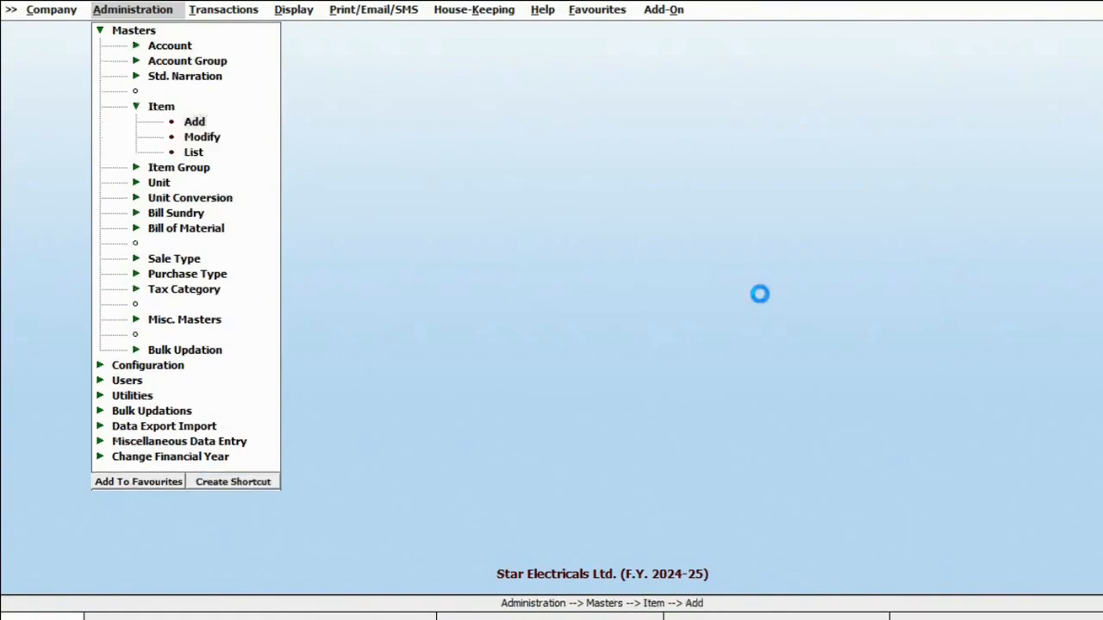
type("Sony ")
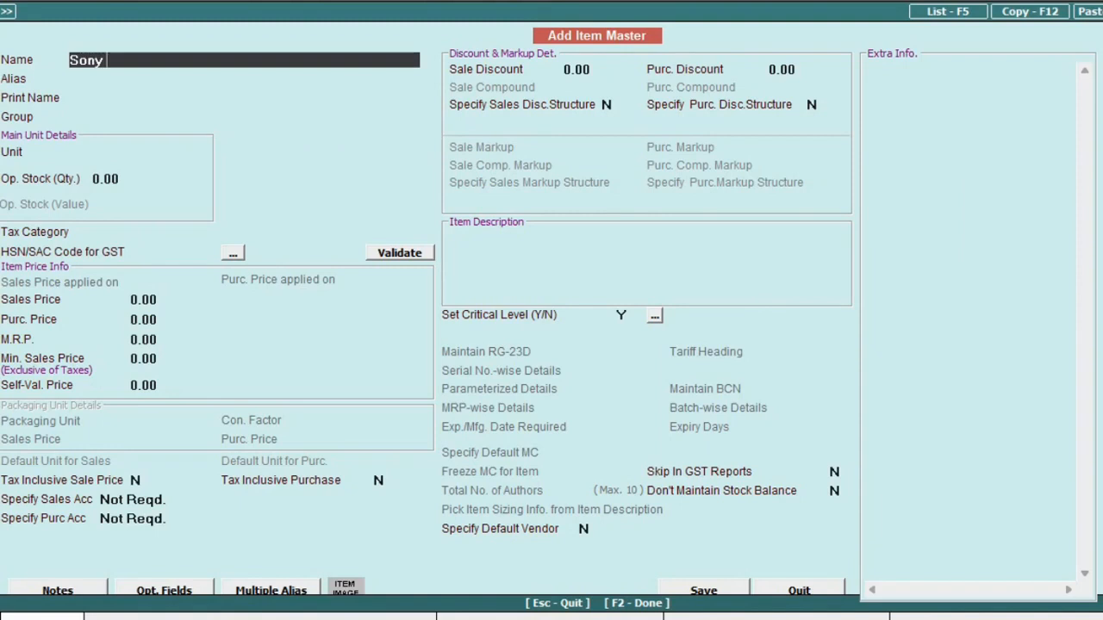
type("Bravia 32\" LED")
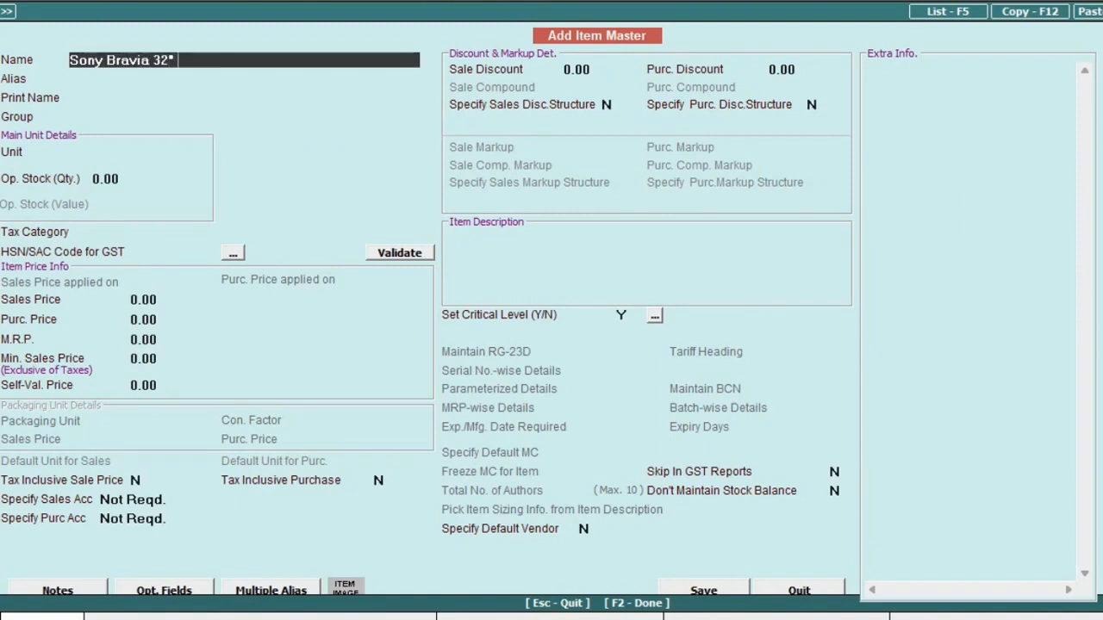
key("Return")
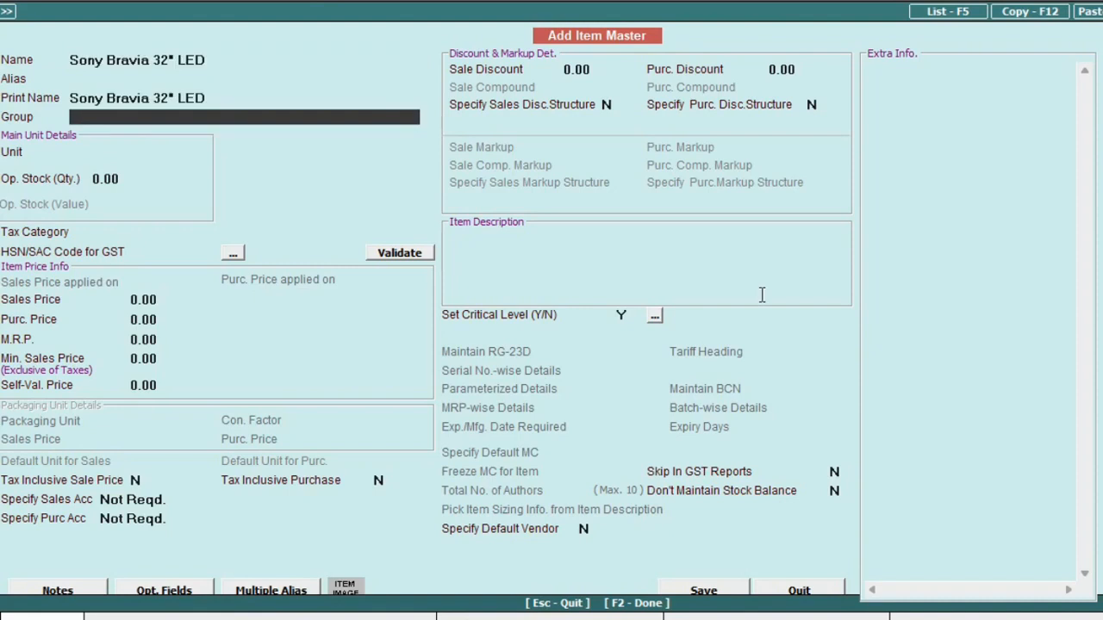
key("F3")
type("TV")
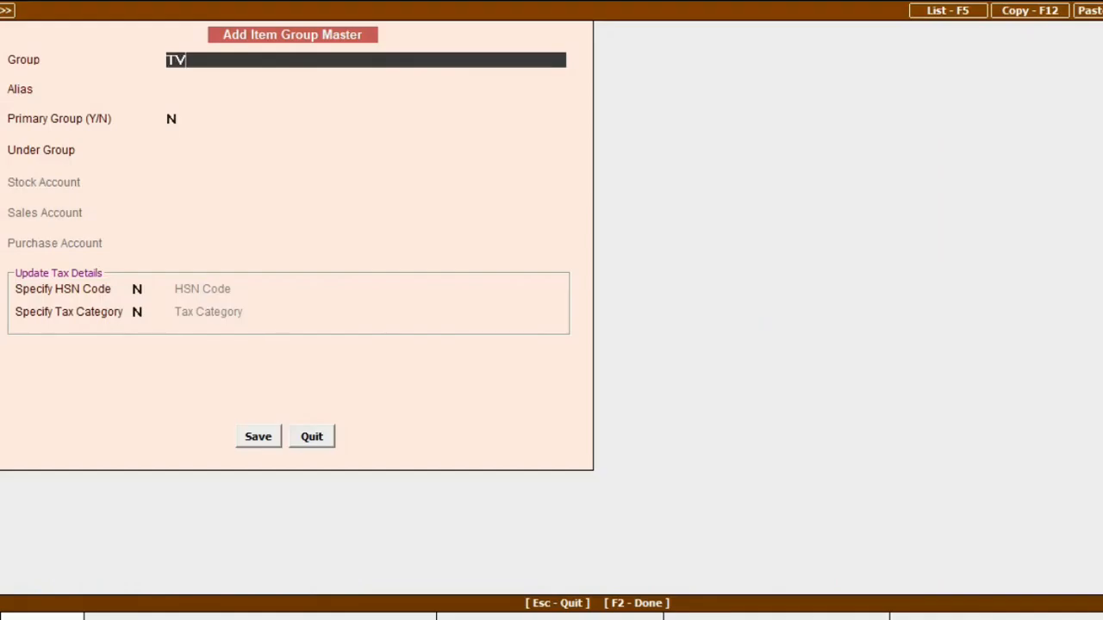
key("Return")
key("F2")
type("pcs")
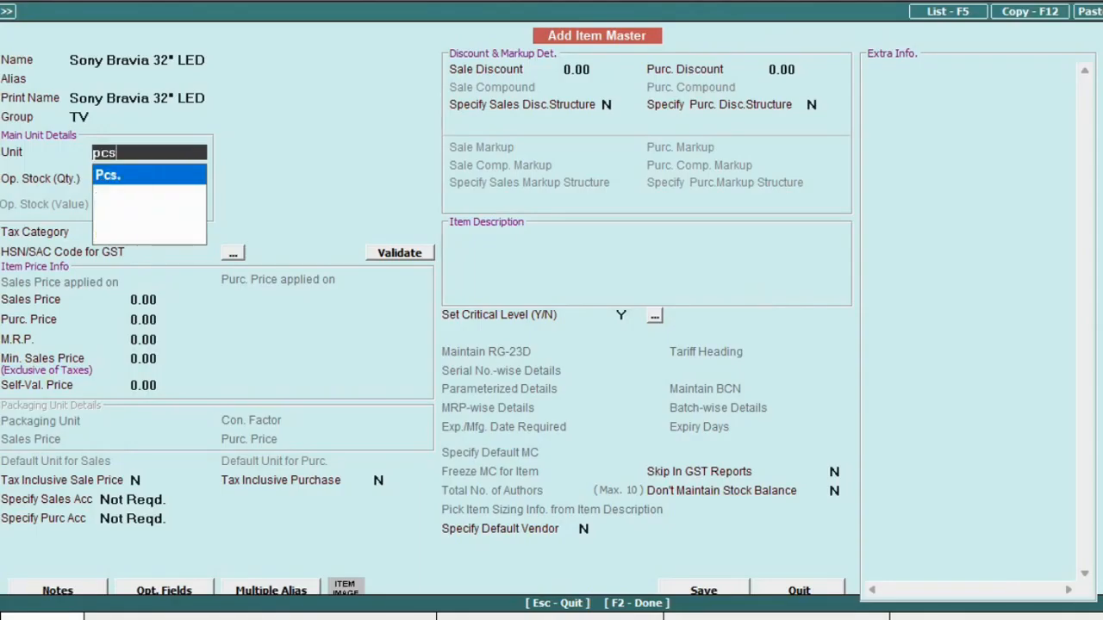
key("Return")
Give it GST 18%, HSN 3861240, sale price 12,500 tax-inclusive, and save it.
key("Return")
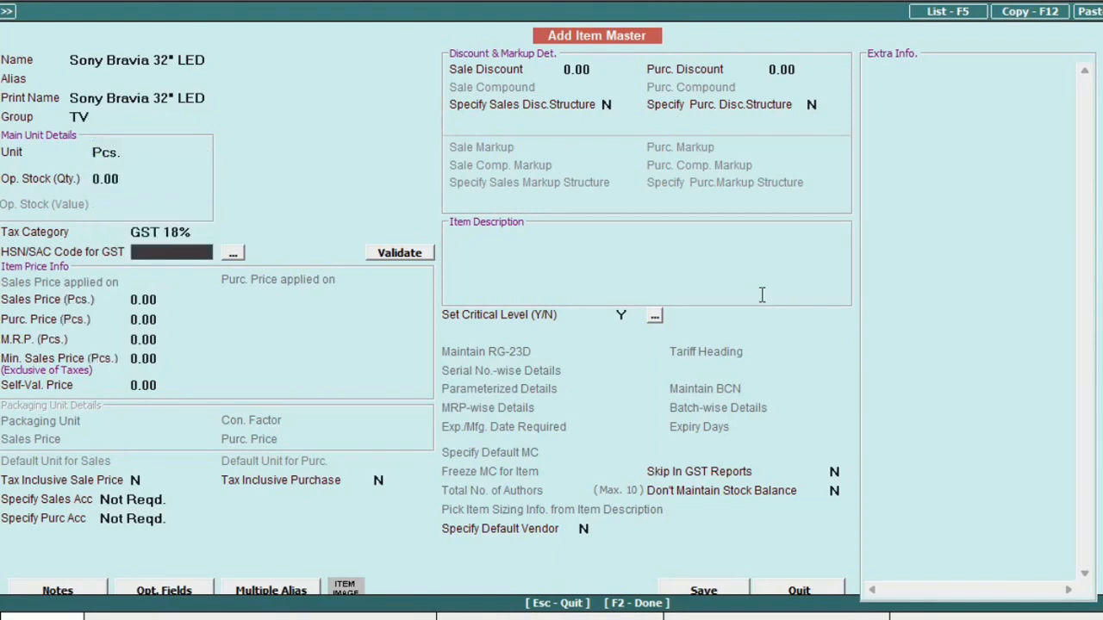
type("3861240")
key("Return")
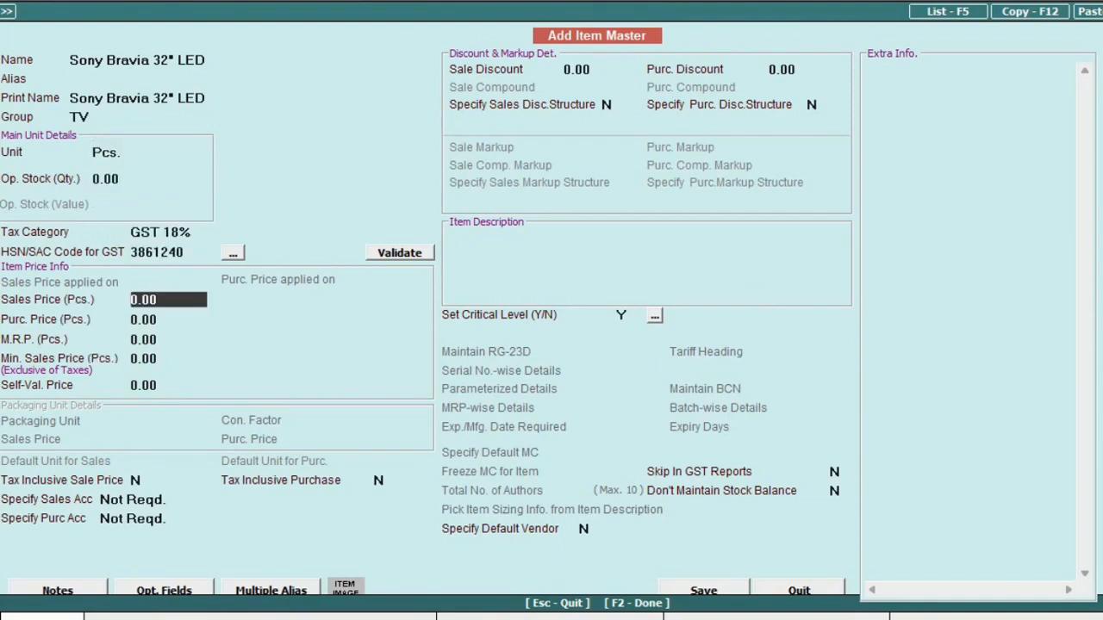
left_click(191, 253)
key("Return")
type("12500")
key("Return")
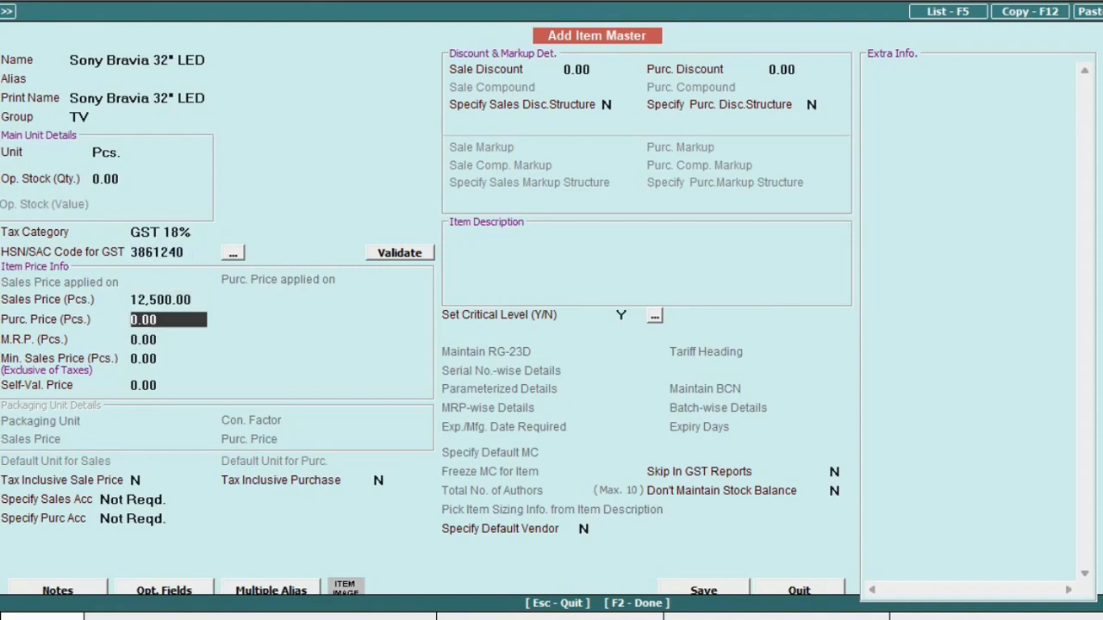
key("Return")
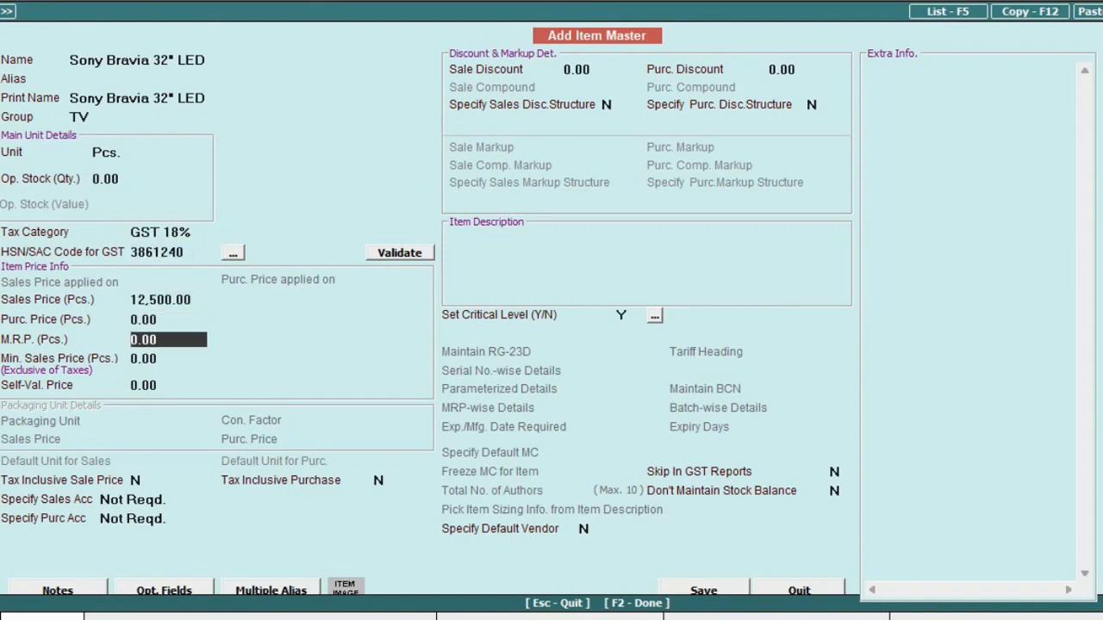
key("Return")
key("Return")
key("Return")
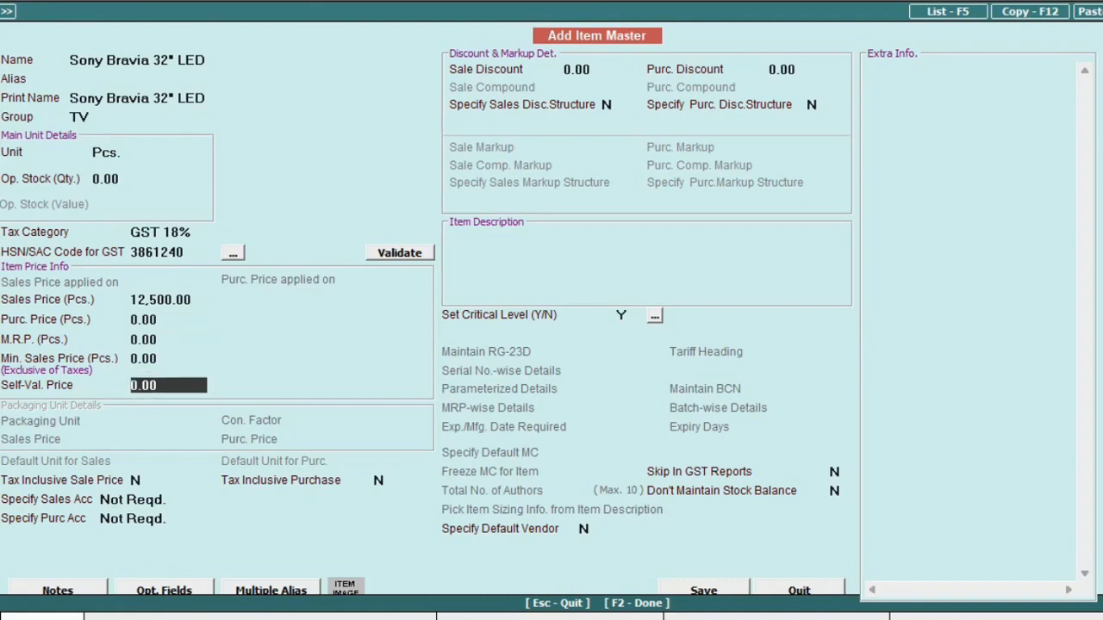
type("Y")
key("Return")
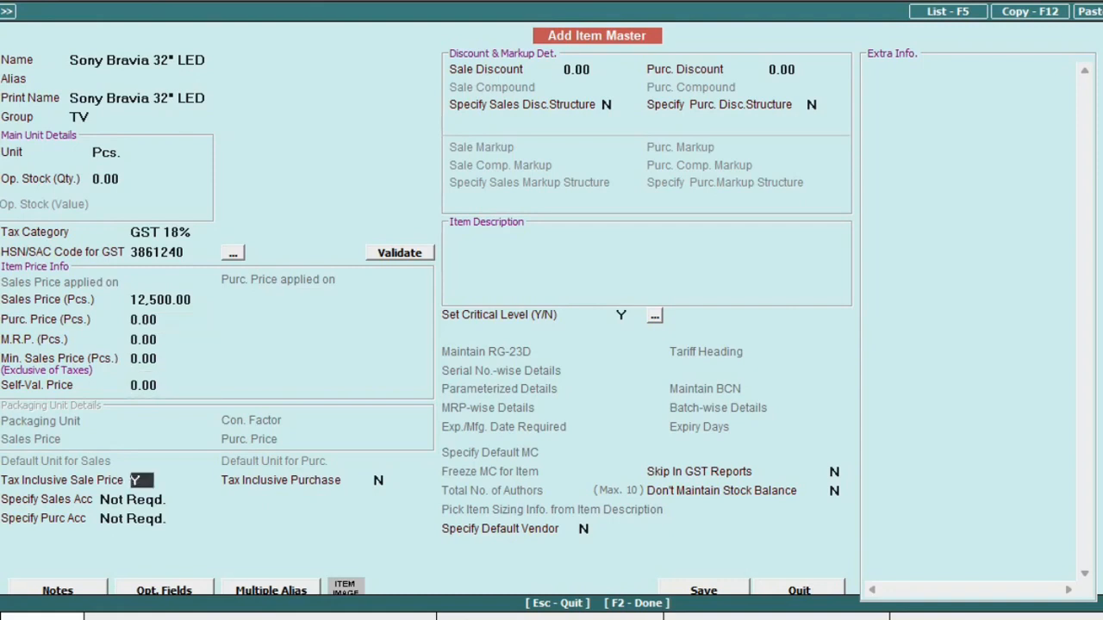
key("Return")
Add item TATA Voltas AC - 1.5 ton under group AC, choose its tax category, and save.
key("Return")
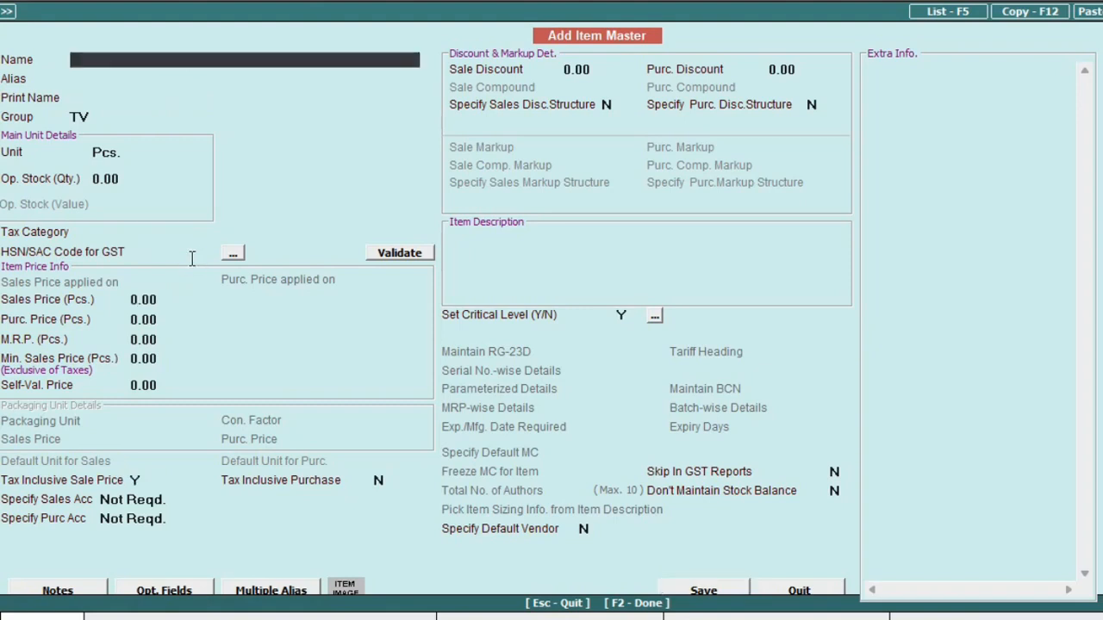
type("TATA Voltas AC - 1.5 ton")
key("Return")
key("Return")
type("AC")
key("Return")
key("Return")
key("Return")
key("Down")
key("Down")
key("Down")
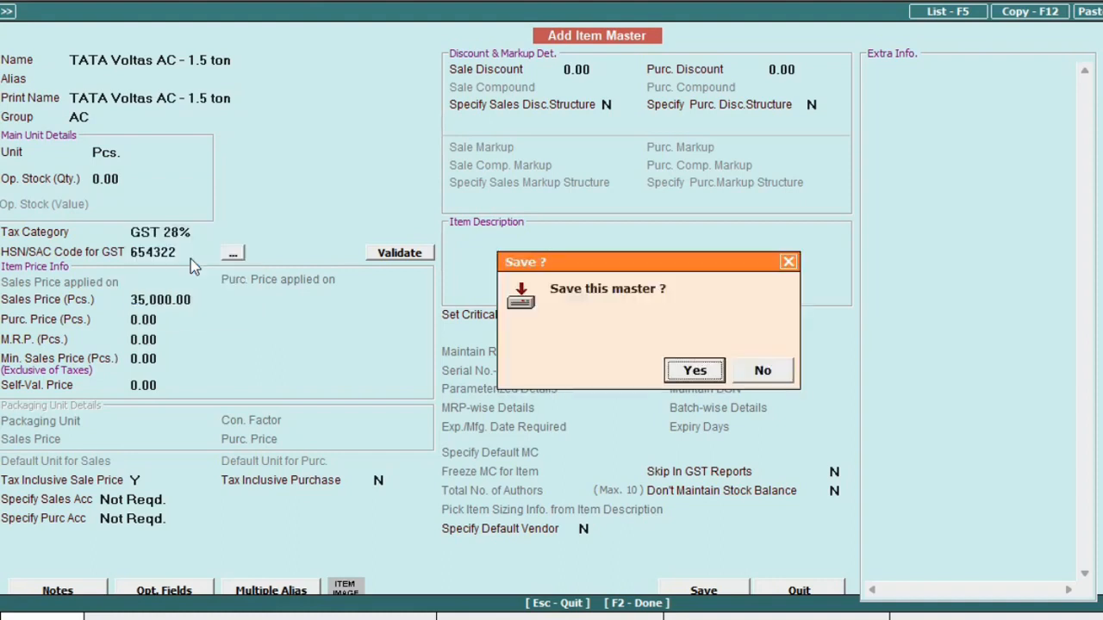
key("Return")
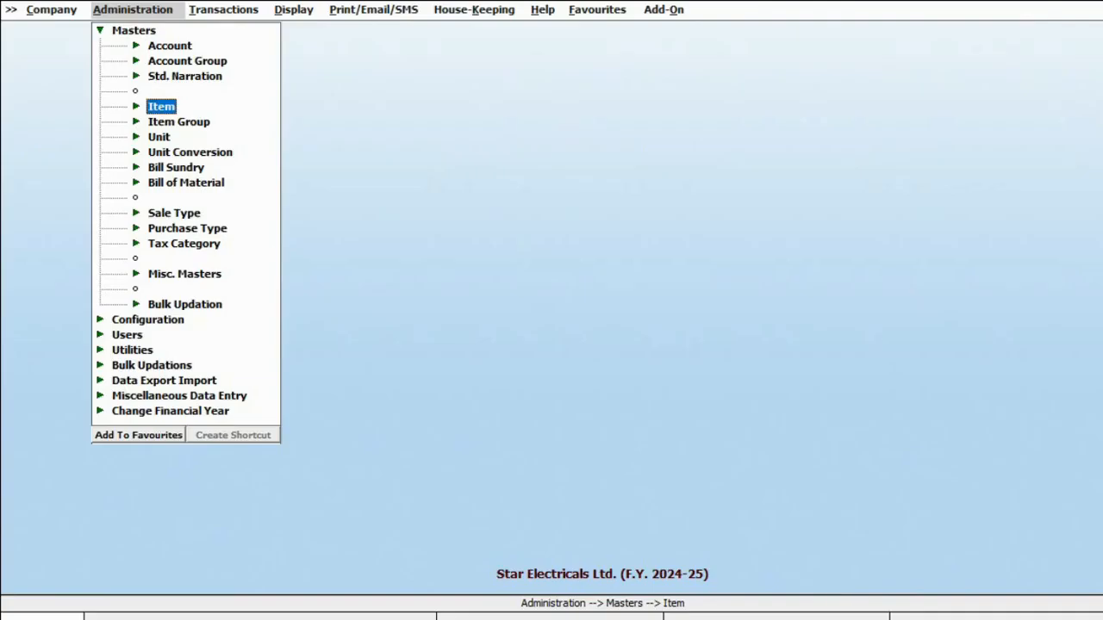
Start a new purchase voucher, keep date 01-04-2024, and number it JK-09.
key("Right")
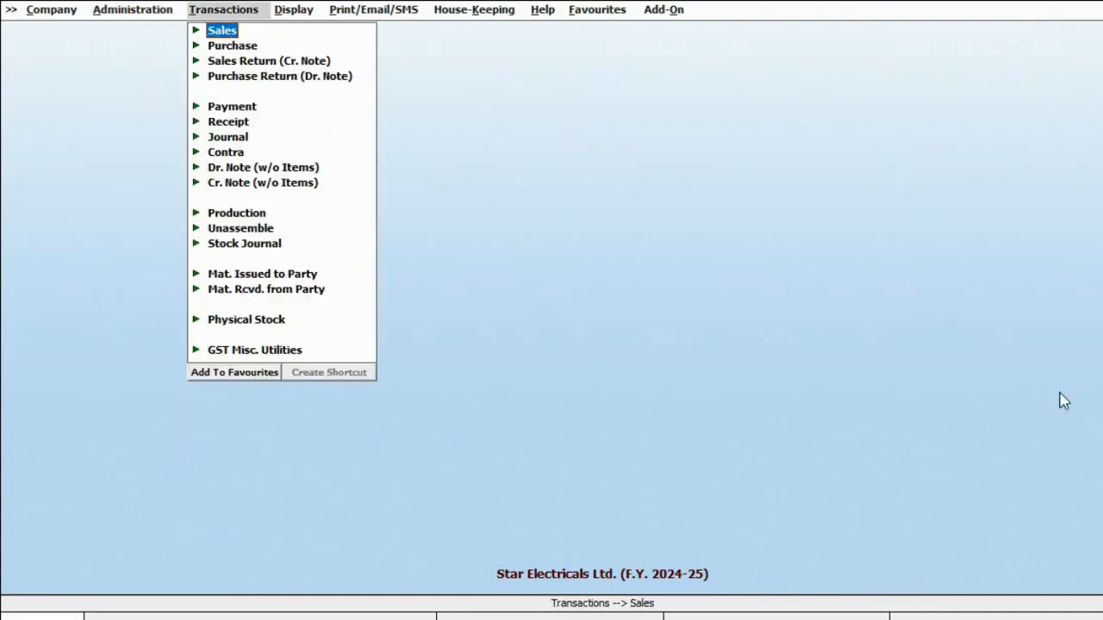
key("Down")
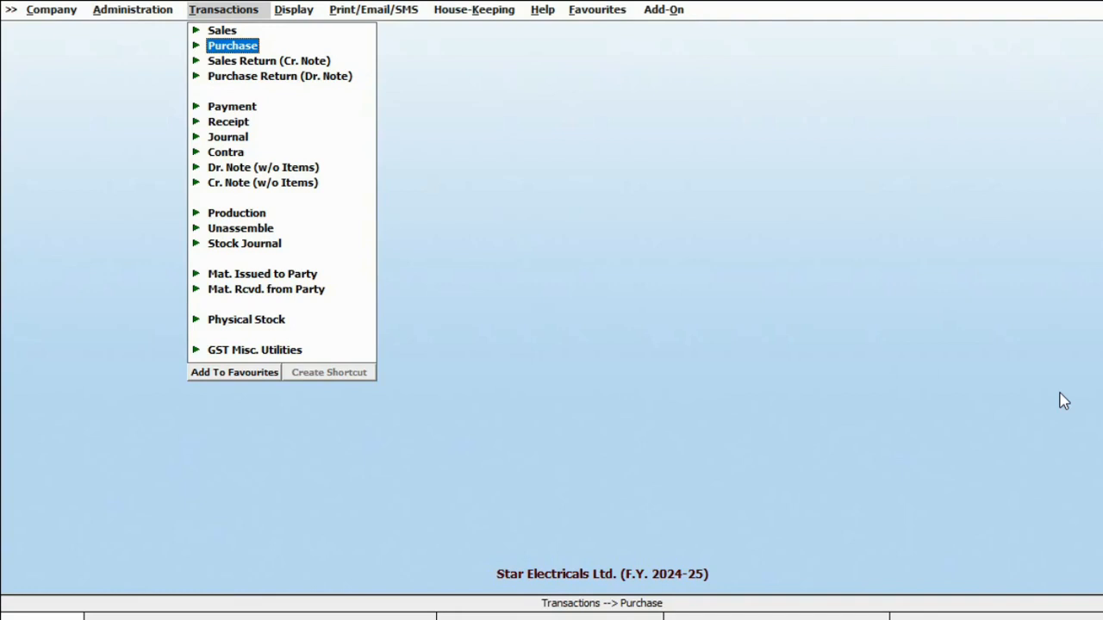
key("Return")
key("Return")
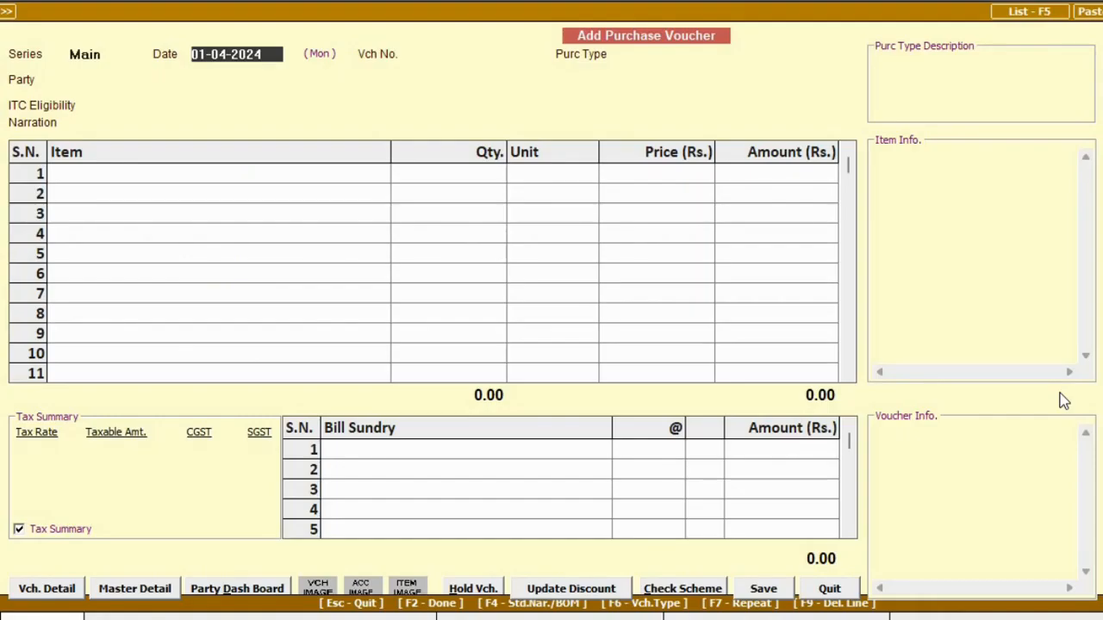
key("Return")
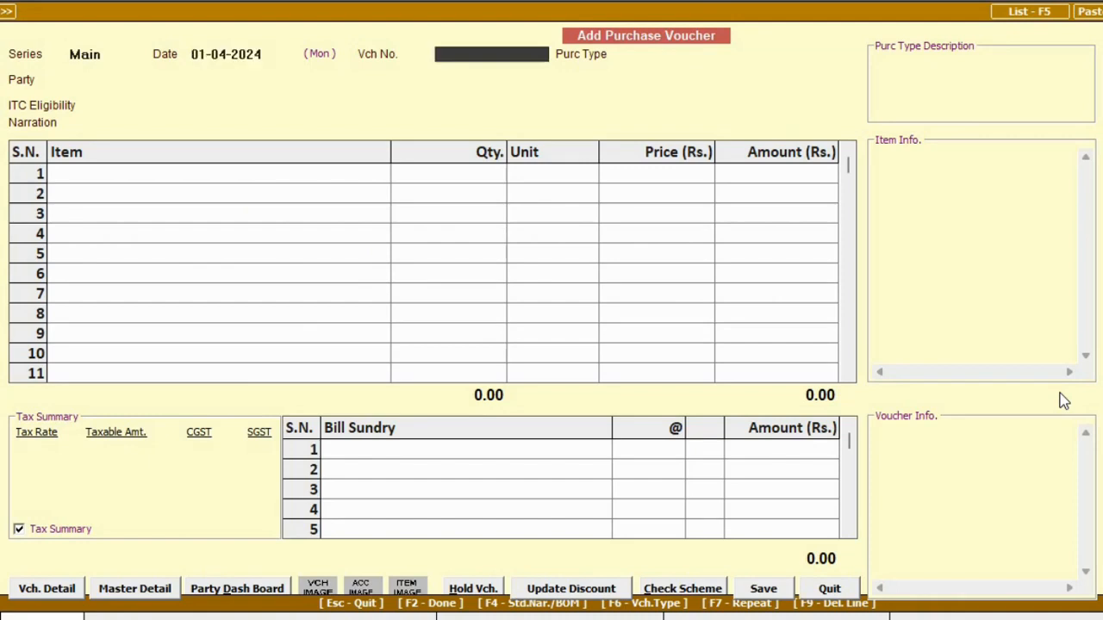
type("JK-09")
key("Return")
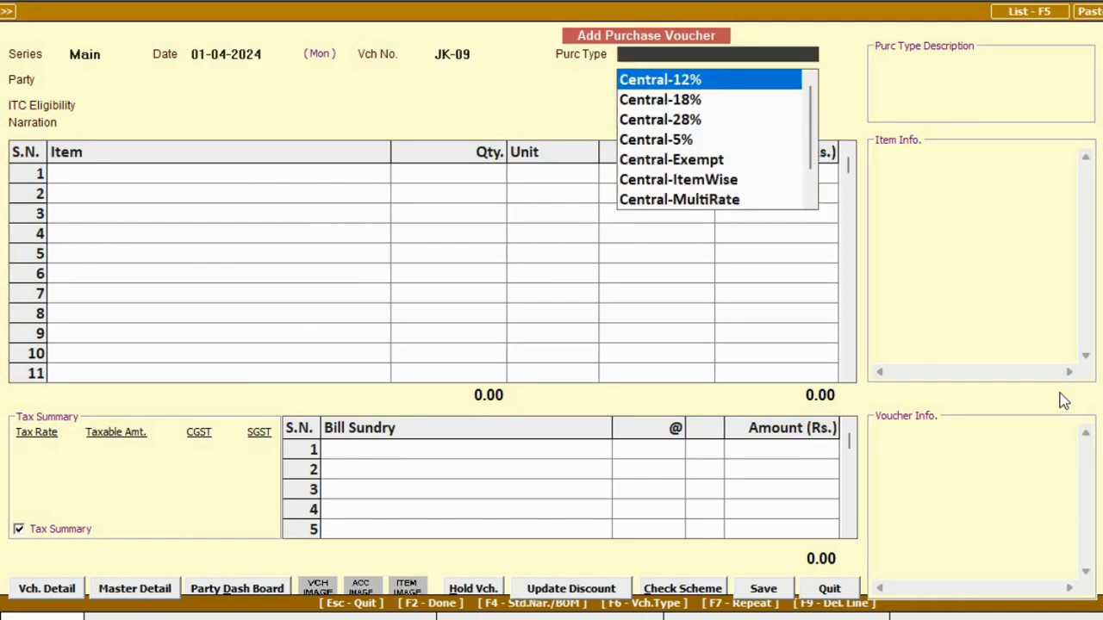
Set the purchase type to Central-MultiRate.
type("L")
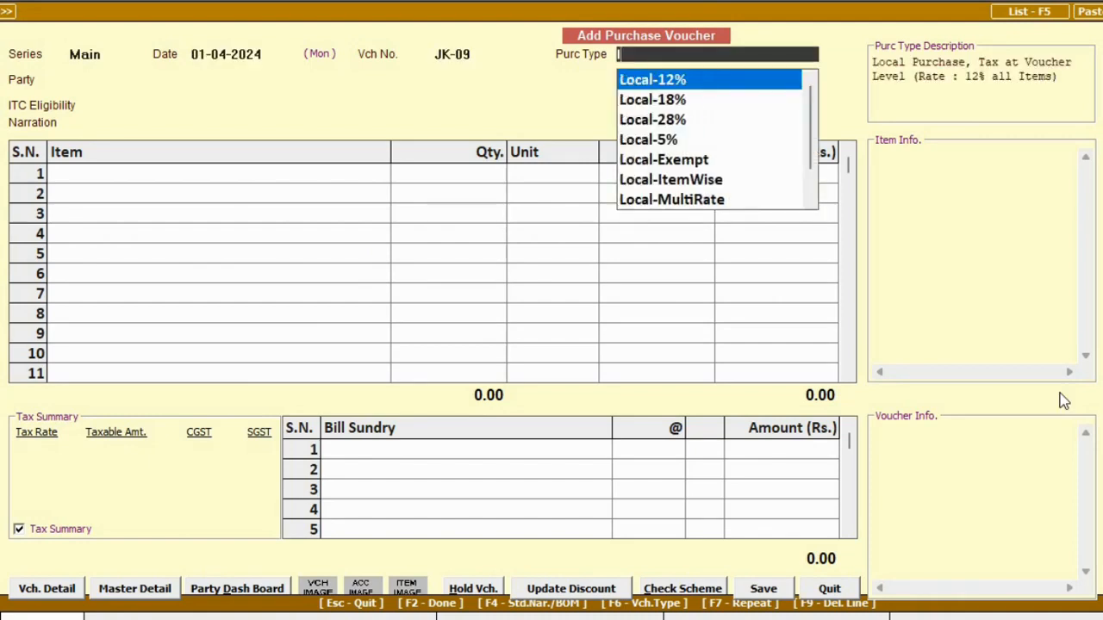
key("Down")
key("Down")
key("Down")
key("Down")
key("Down")
key("Down")
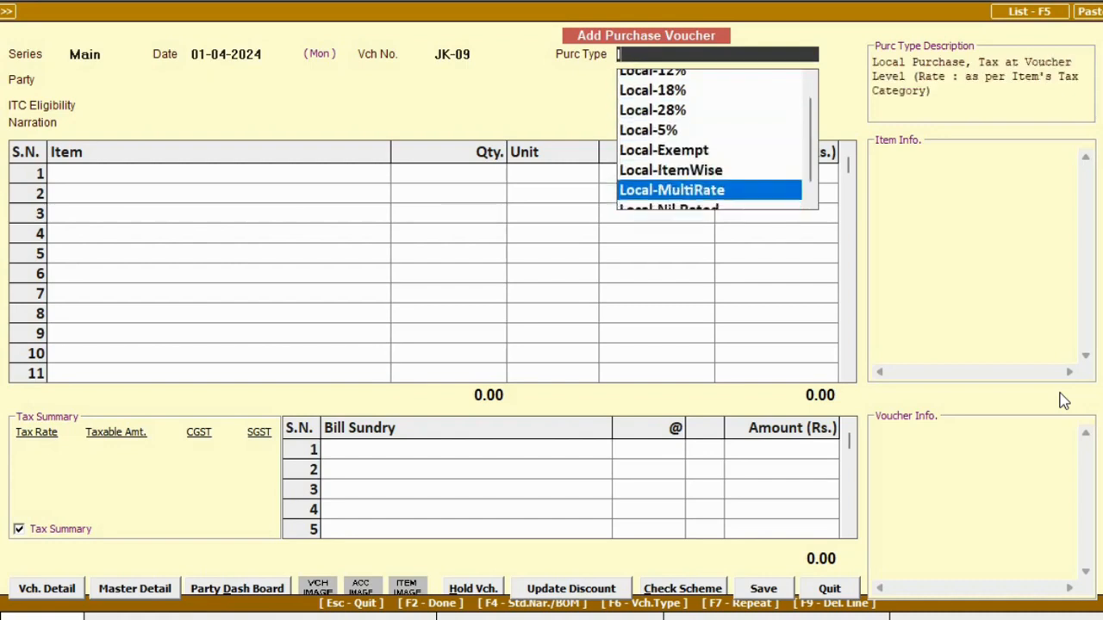
type("C")
key("Down")
key("Down")
key("Down")
key("Down")
key("Down")
key("Down")
key("Down")
key("Up")
key("Up")
key("Down")
key("Down")
key("Up")
key("Down")
key("Down")
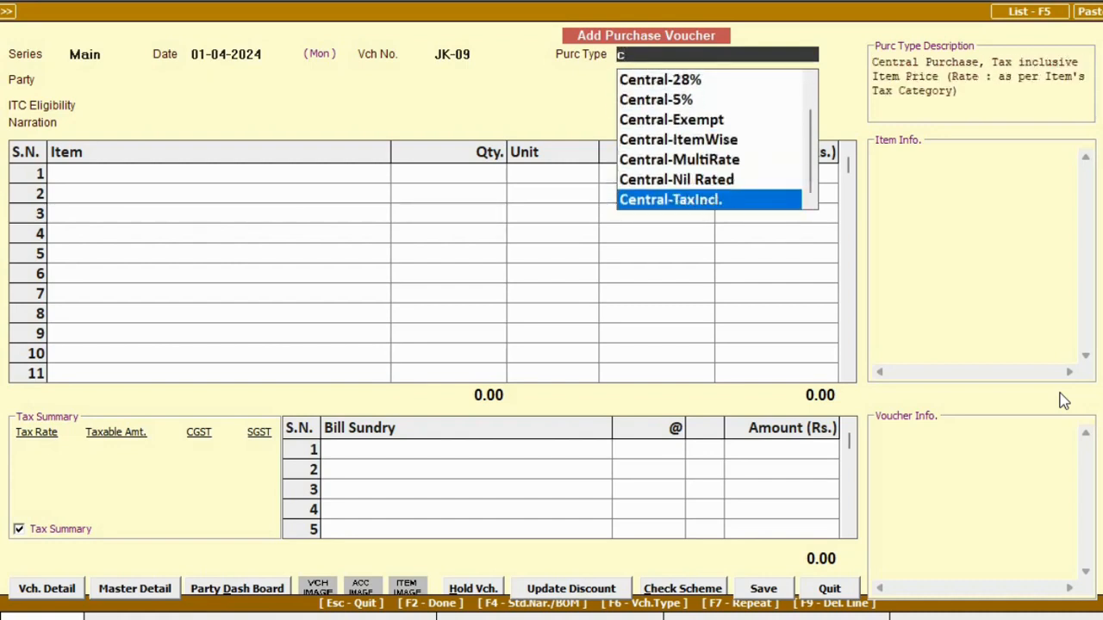
key("BackSpace")
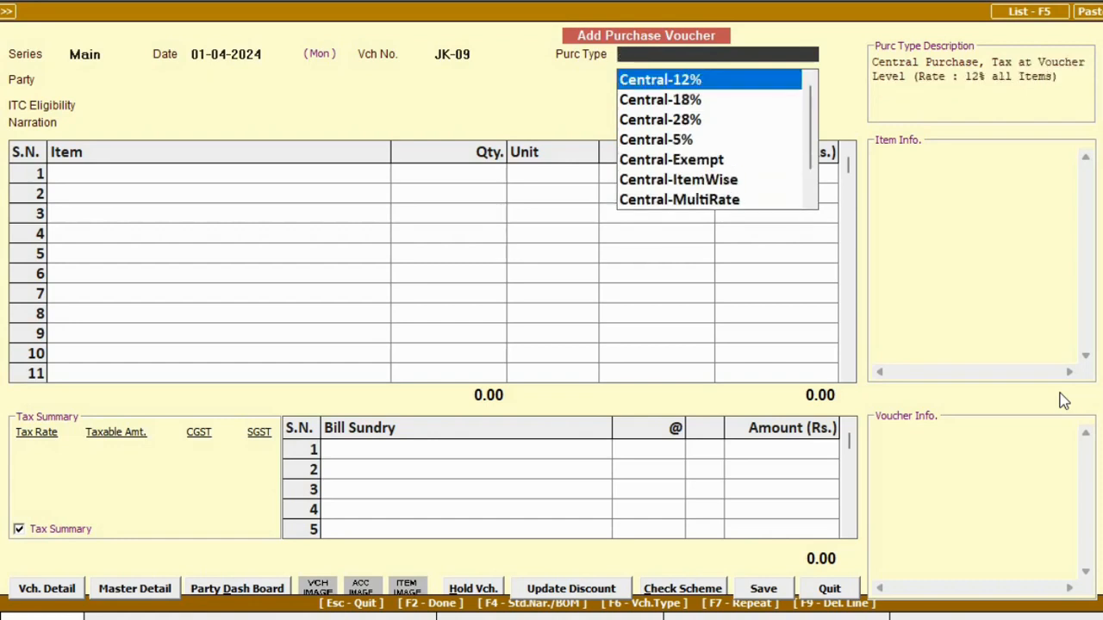
type("i")
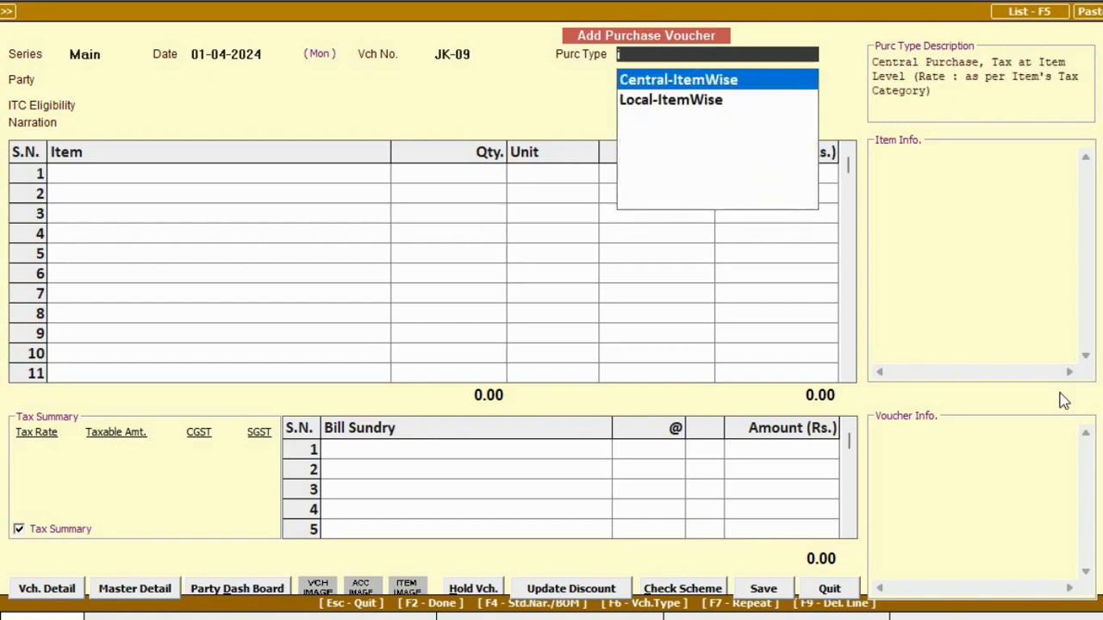
type("tmulti")
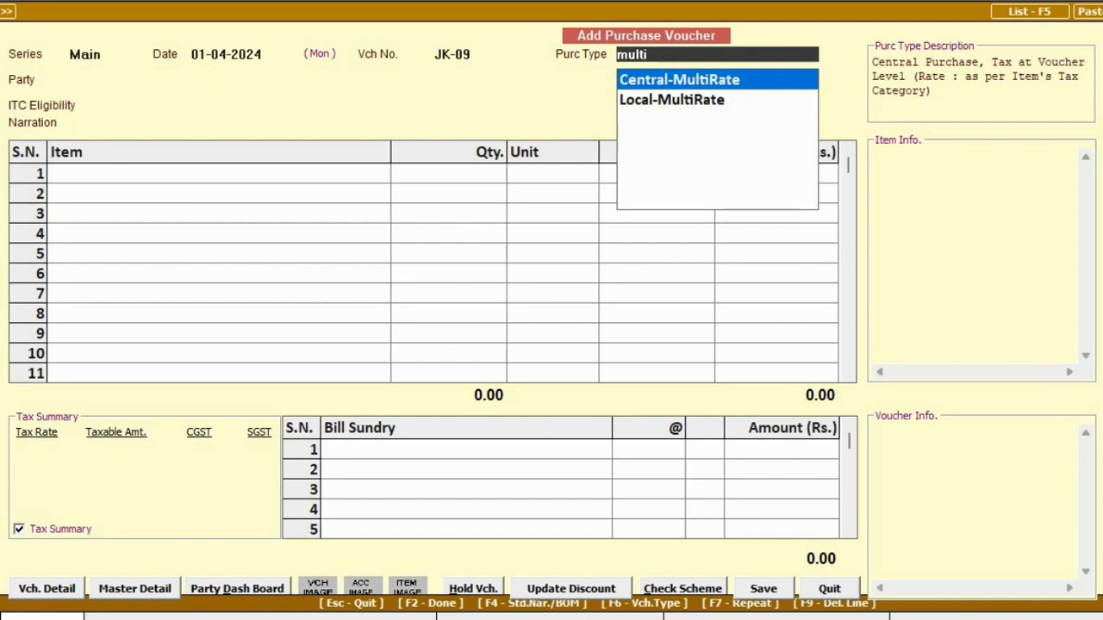
key("Return")
key("Down")
key("Down")
key("Down")
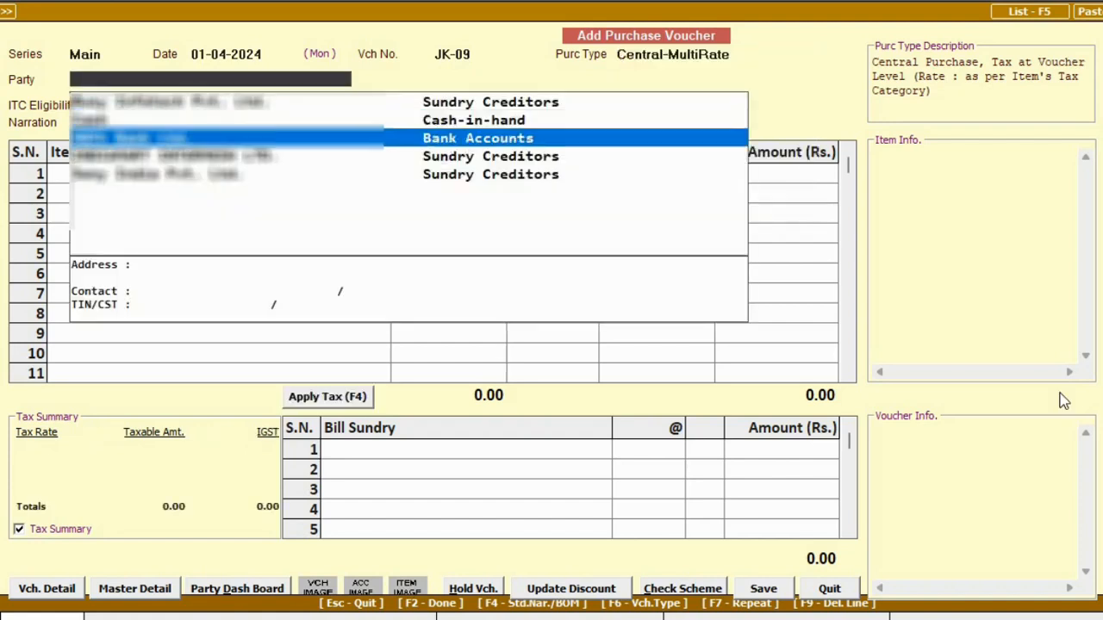
Choose the supplier, set ITC eligibility to Input Goods/Services, and enter 10 Sony Bravia 32" LED at 300.
key("Return")
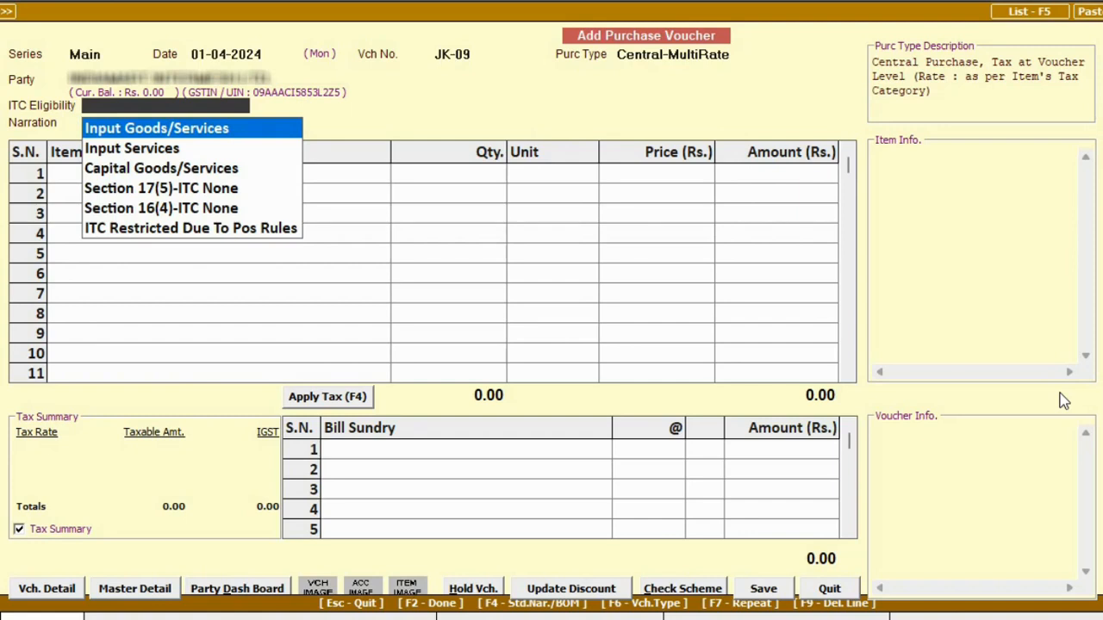
key("Return")
key("Return")
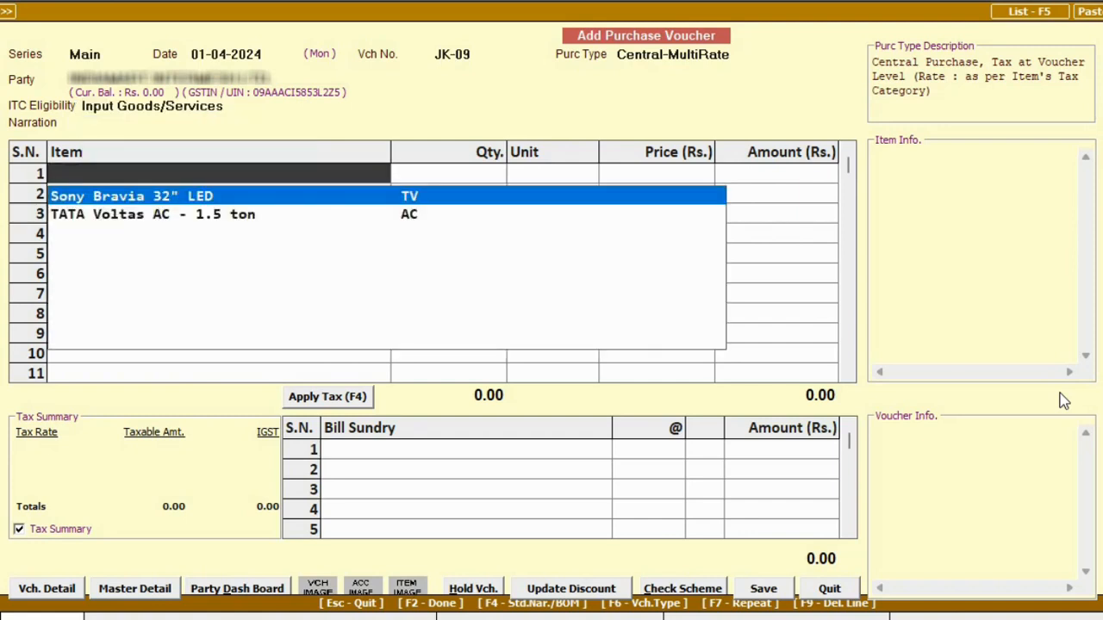
key("Return")
type("10")
key("Return")
key("Return")
type("300")
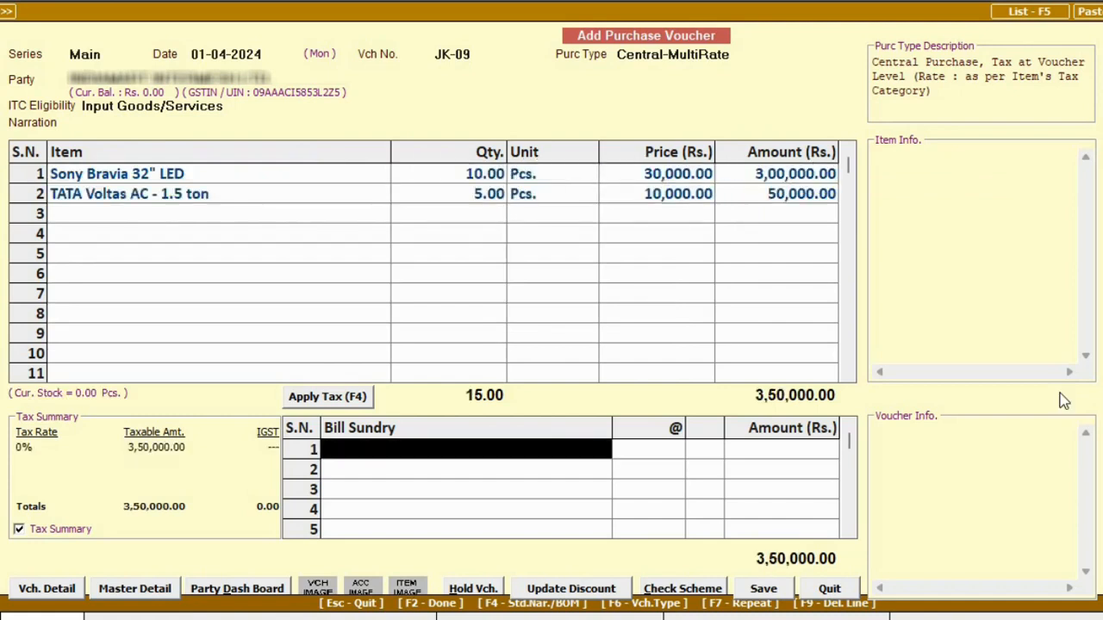
Fill in the IGST tax lines and save voucher JK-09 totalling 4,18,000.
key("F4")
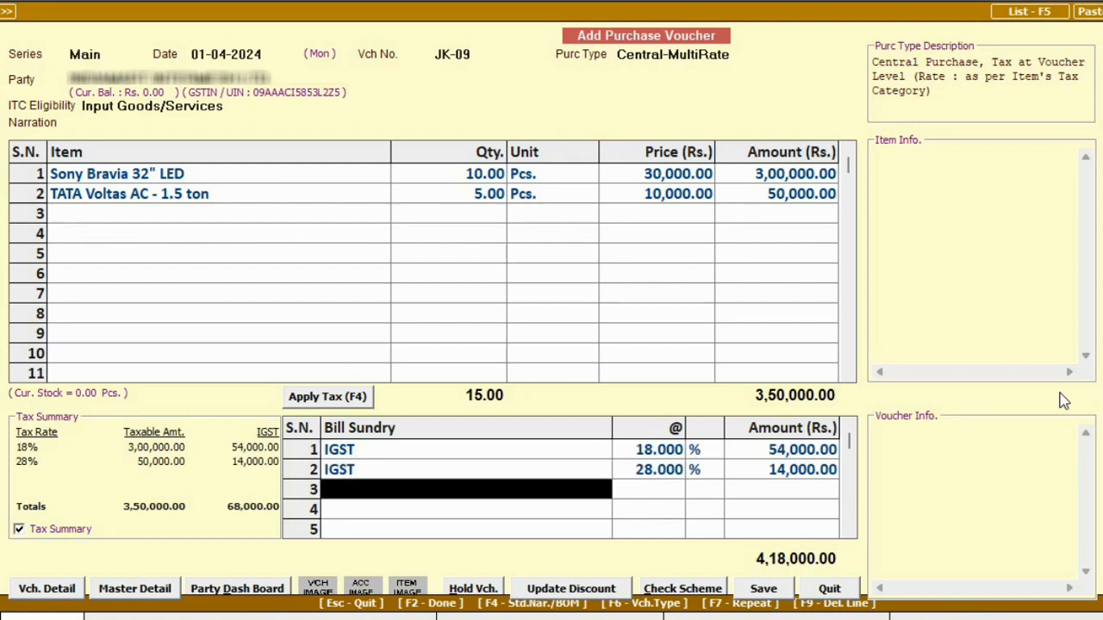
key("F2")
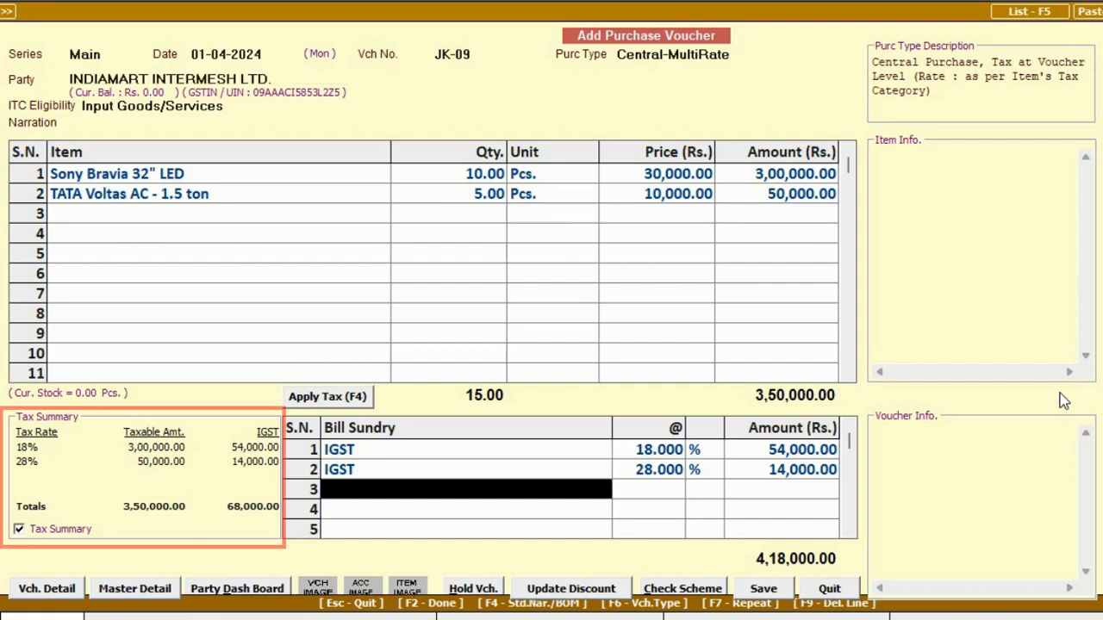
key("F2")
key("F2")
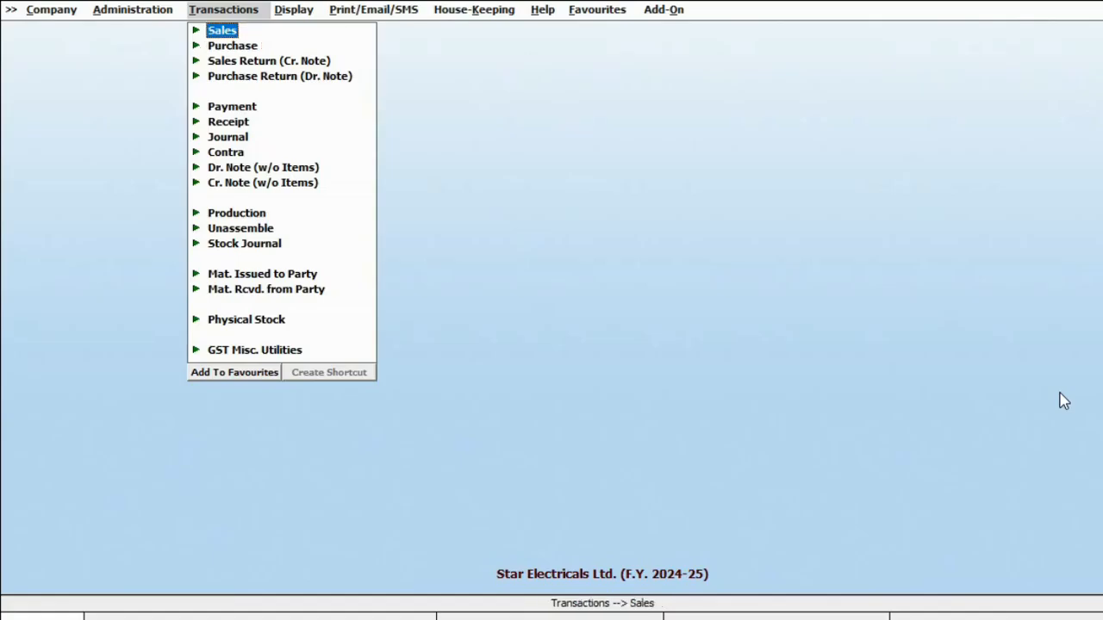
key("Return")
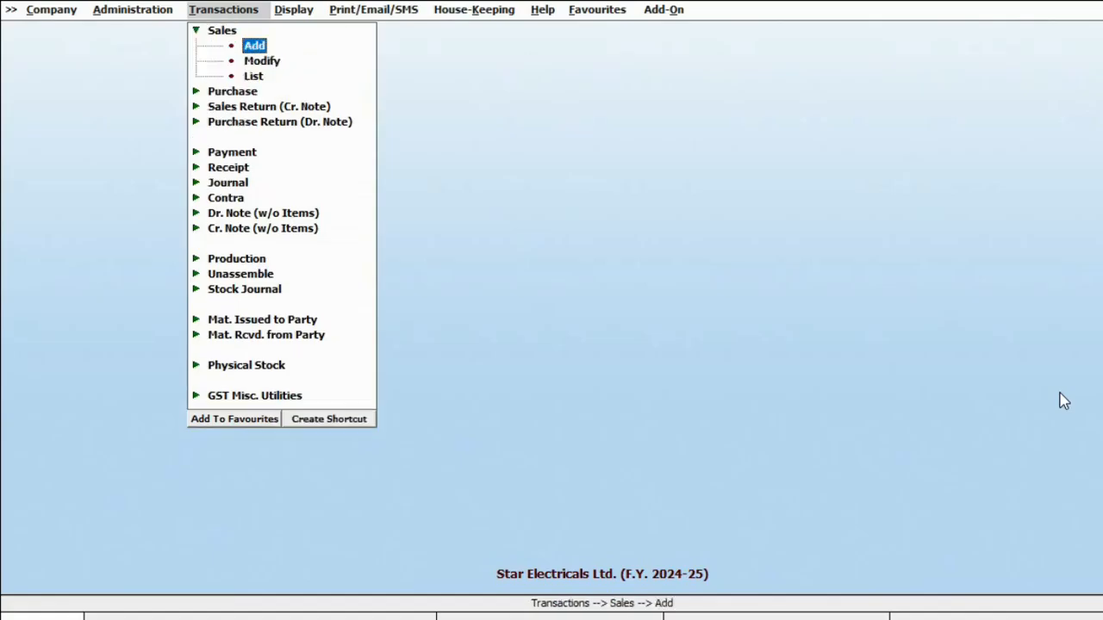
Start a sales voucher dated 02-04-2024, sale type Local-TaxIncl., party Cash.
key("Return")
type("2-0")
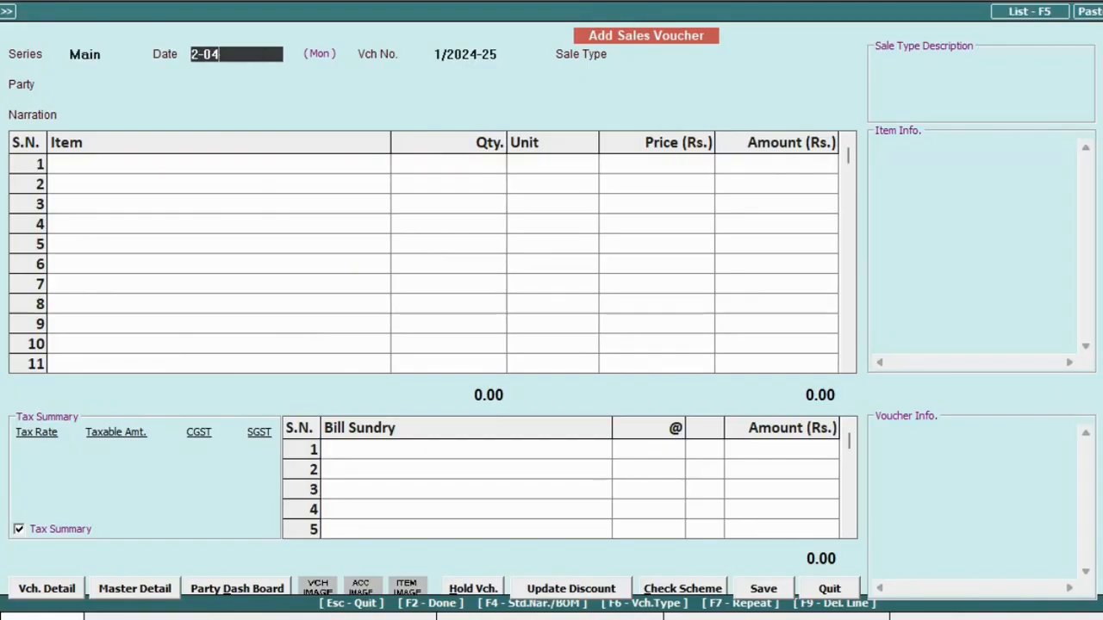
type("4")
key("Return")
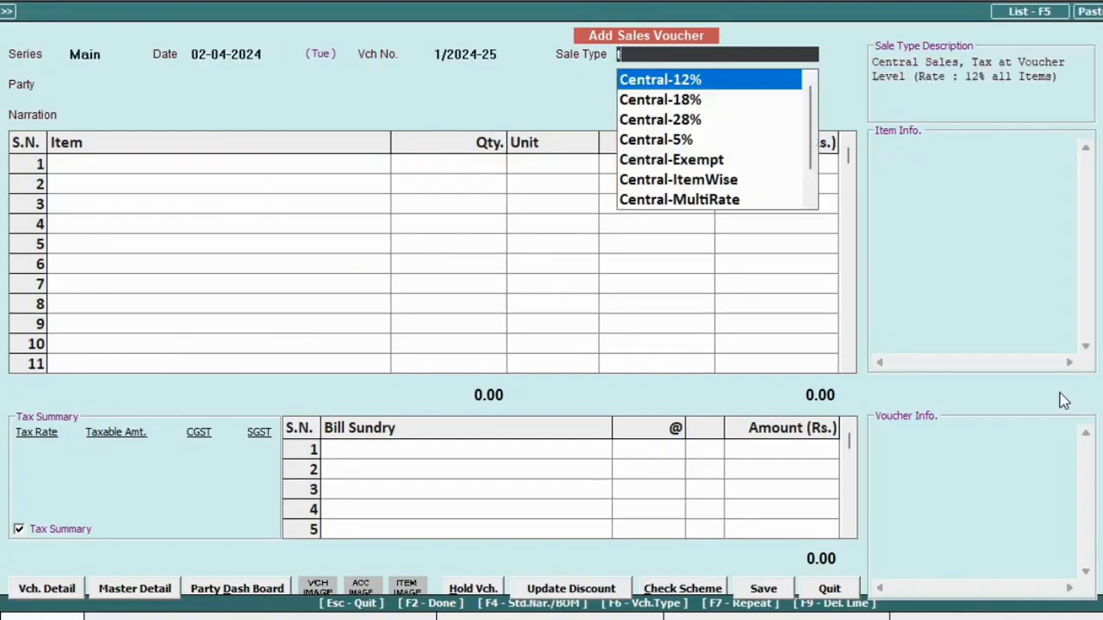
type("local-t")
key("Return")
type("cas")
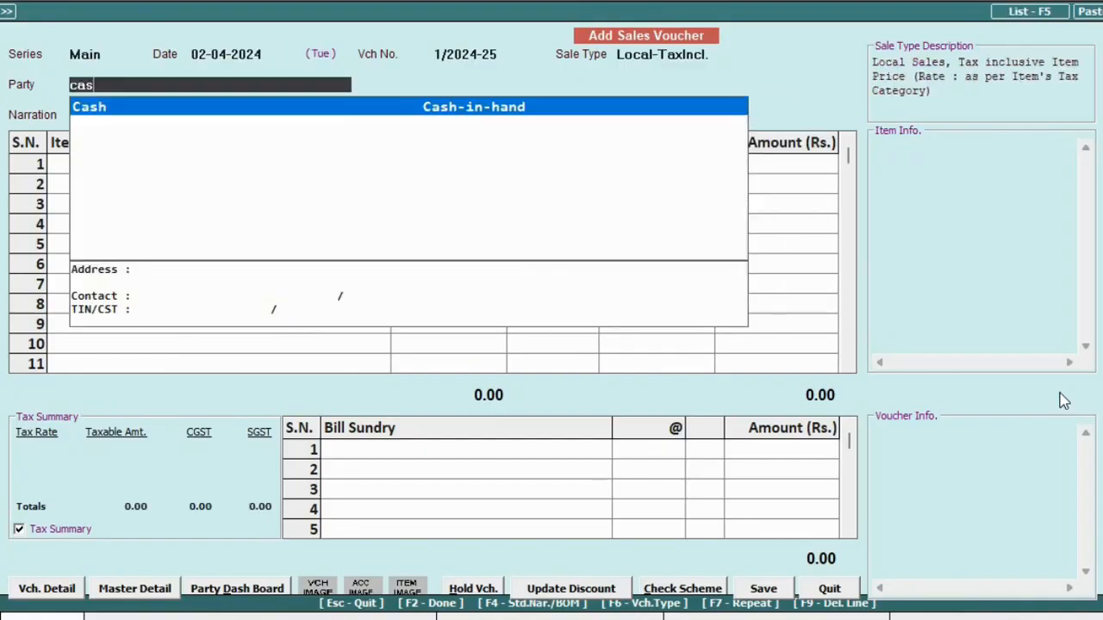
key("Return")
key("Return")
Add the items with 1% discount on Sony Bravia and 2% on the AC, then save.
key("Return")
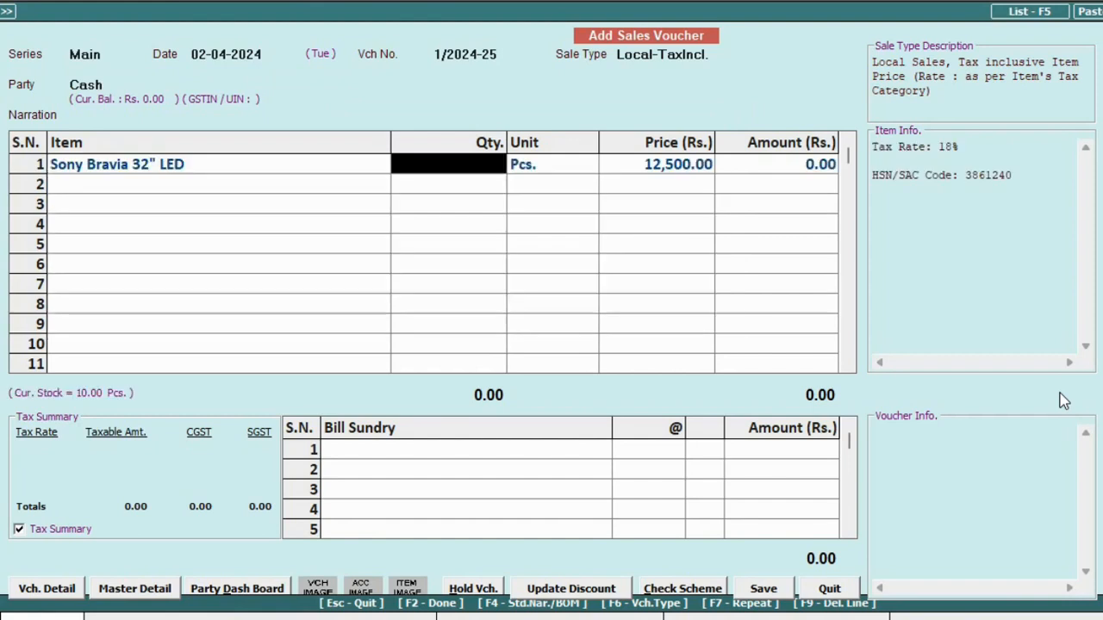
type("1")
key("Return")
key("Return")
key("Return")
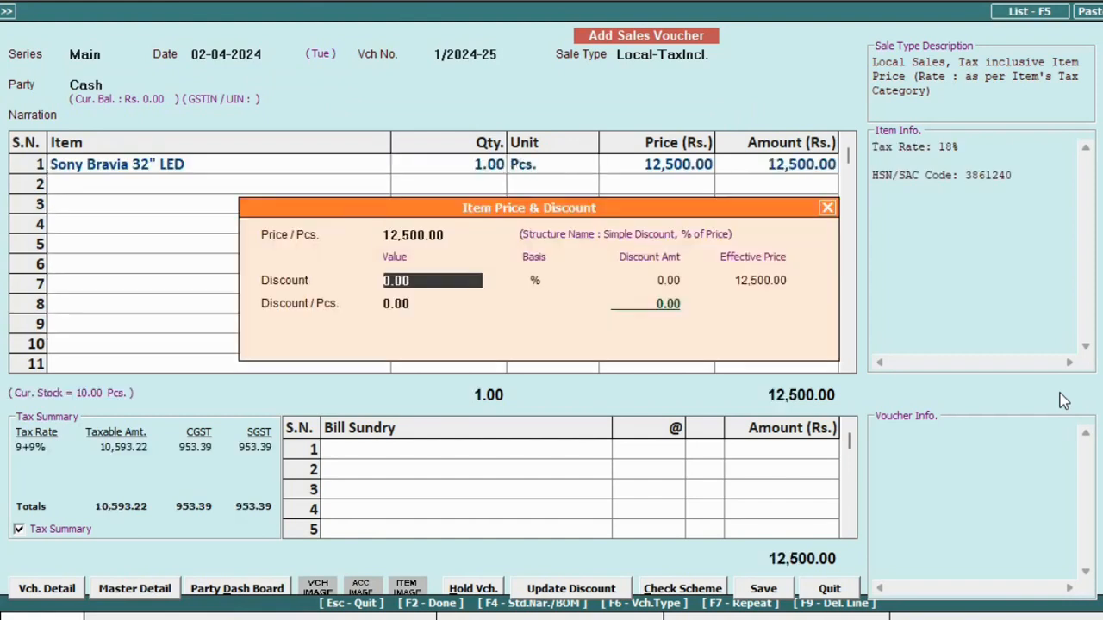
type("1")
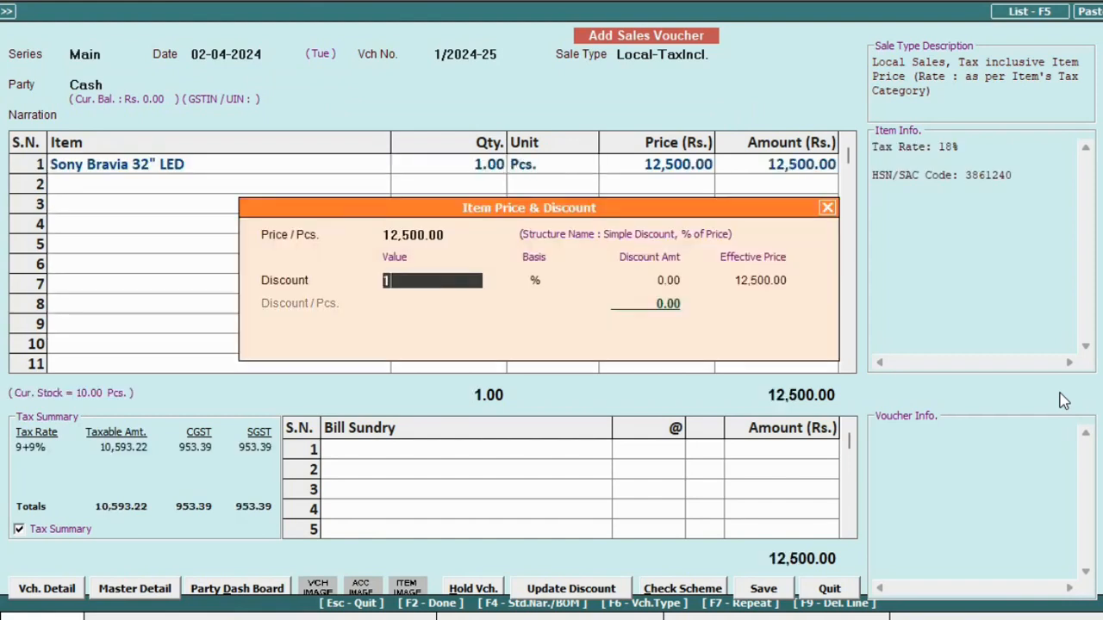
key("Return")
key("Return")
key("Return")
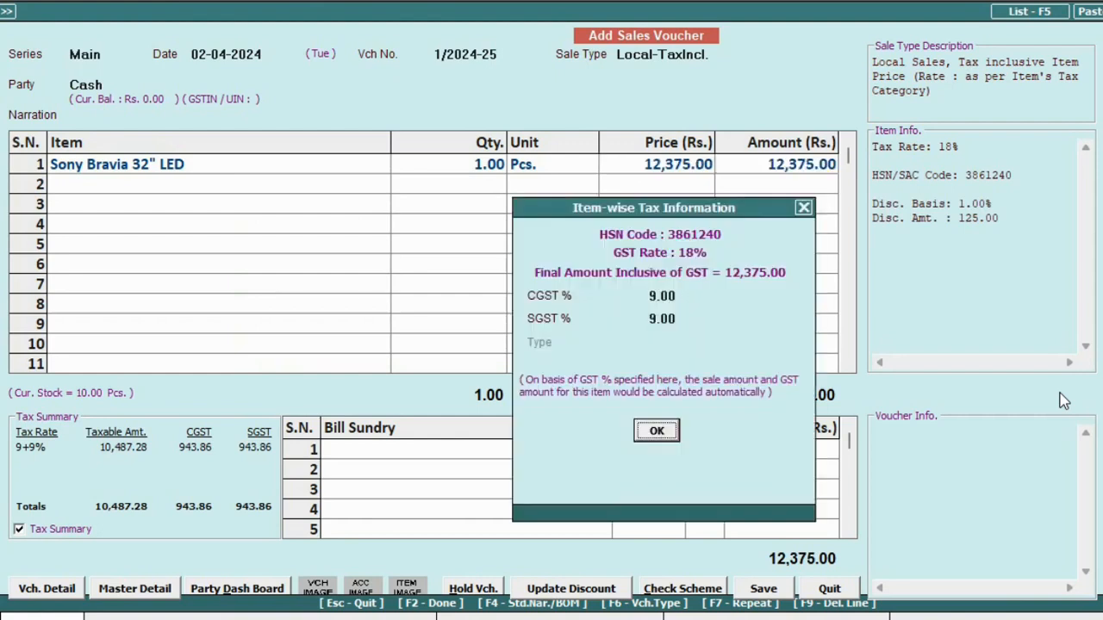
key("Return")
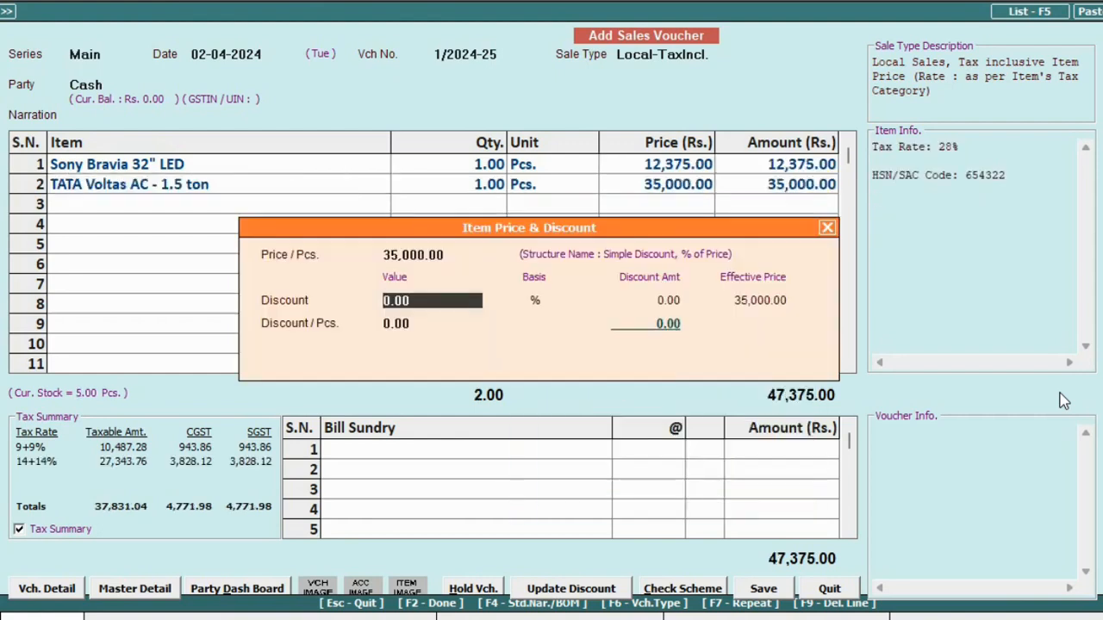
type("2")
key("Return")
key("Return")
key("Return")
key("Return")
key("Return")
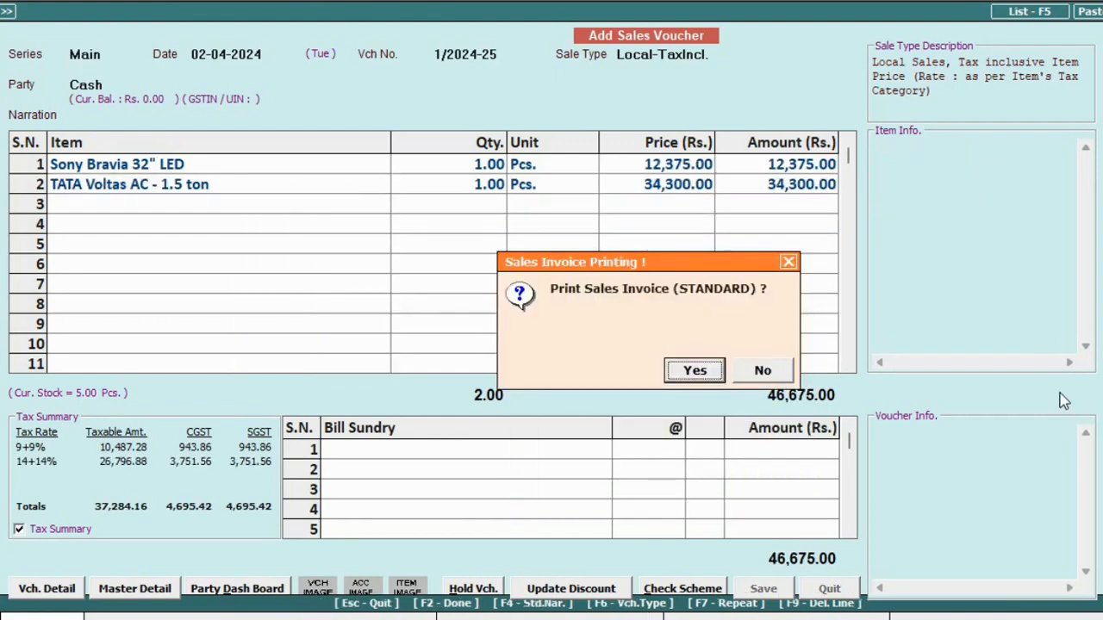
key("Return")
Choose preview for the sales invoice, configure the Standard format, and view the 46,675.00 invoice.
key("Return")
key("Return")
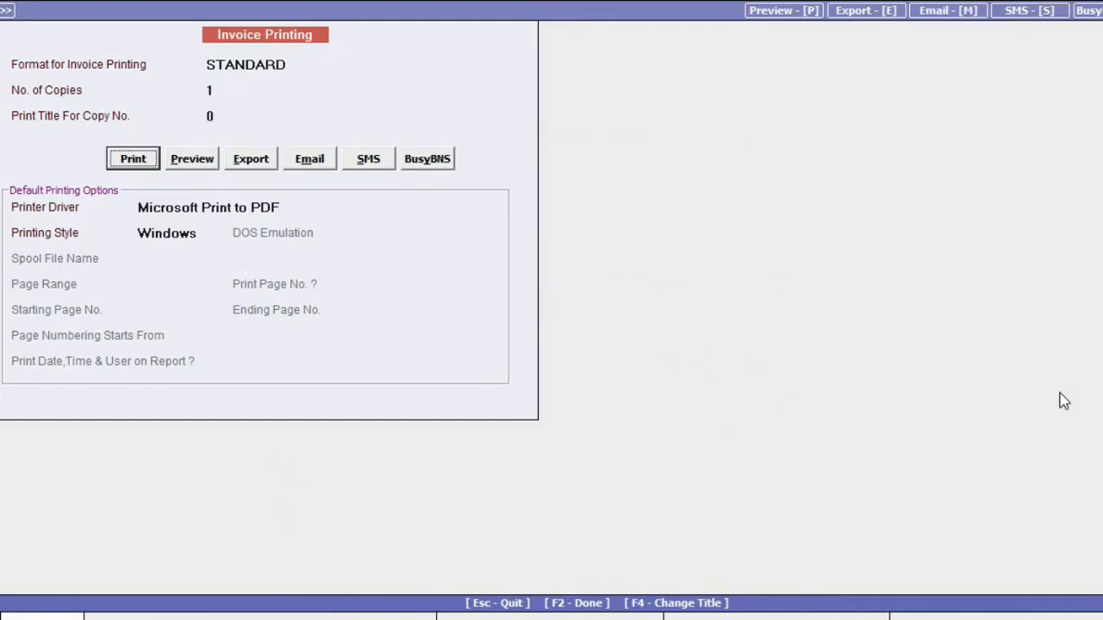
key("Right")
key("Return")
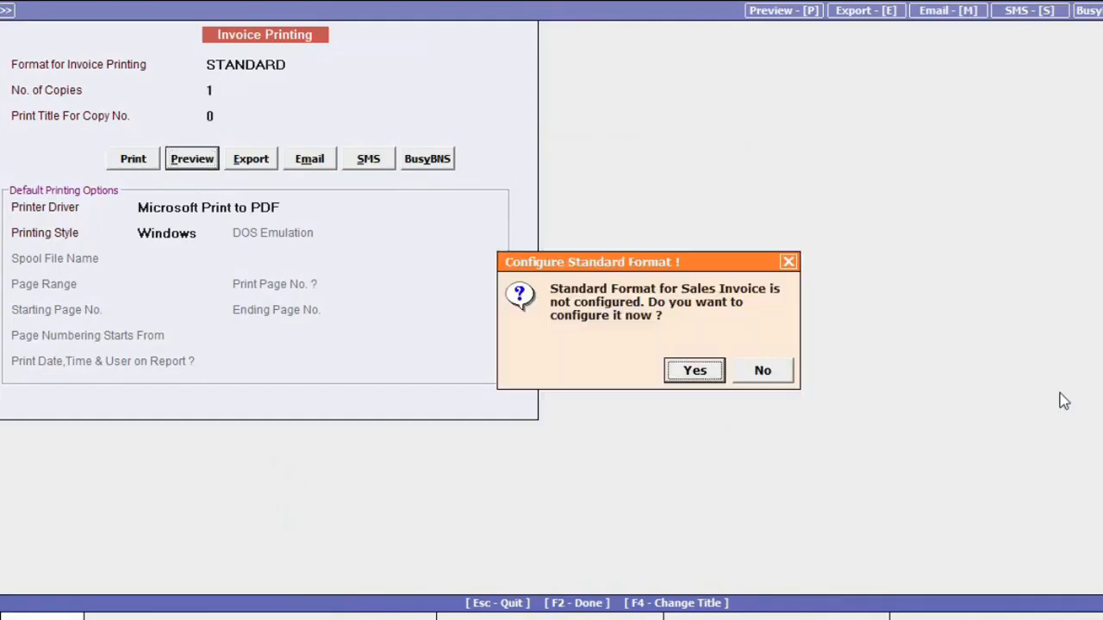
key("Return")
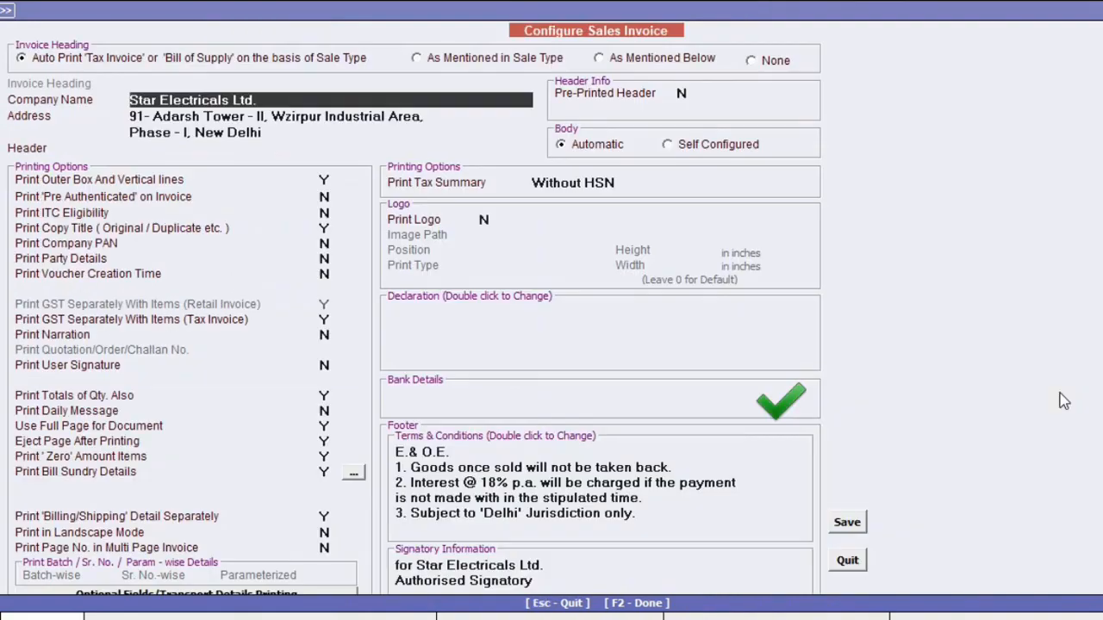
left_click(486, 218)
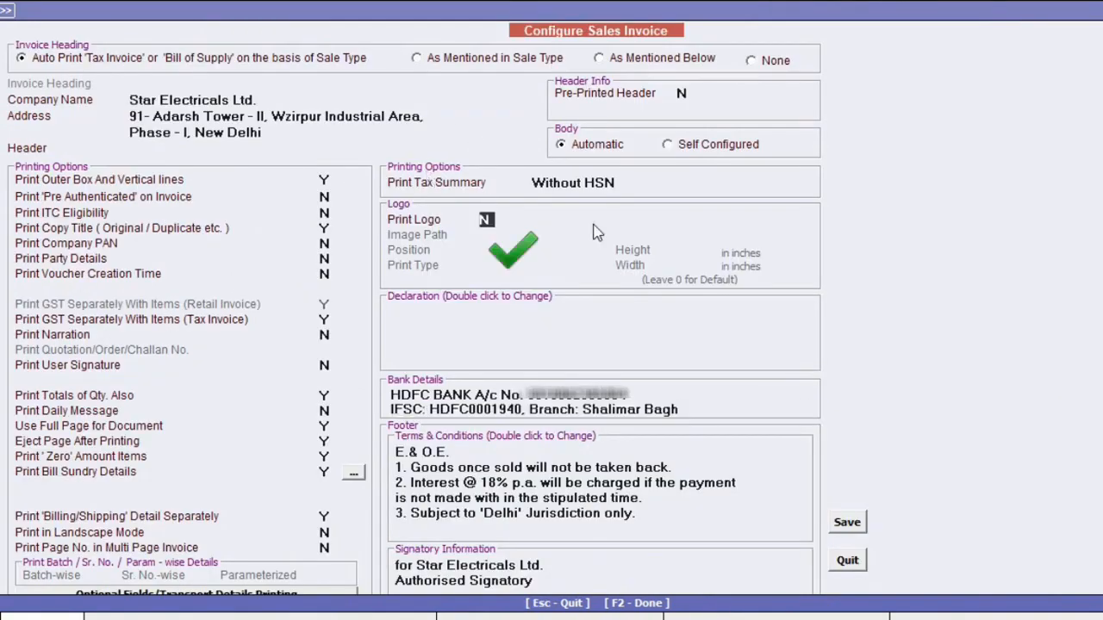
key("Return")
key("Return")
key("Return")
key("Return")
key("Return")
key("Return")
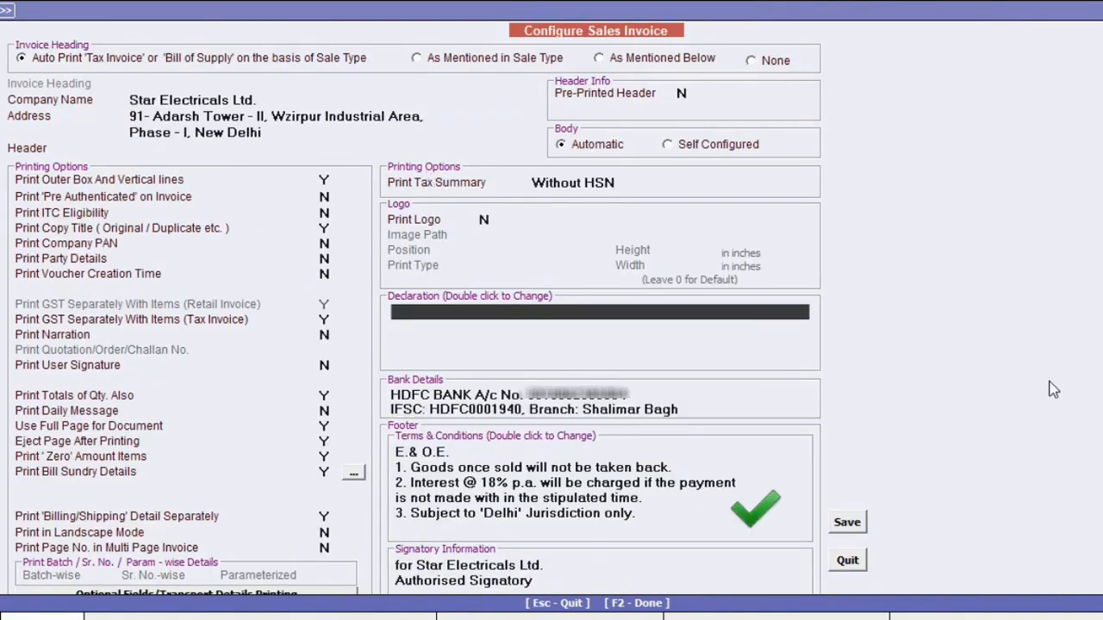
key("F2")
key("Return")
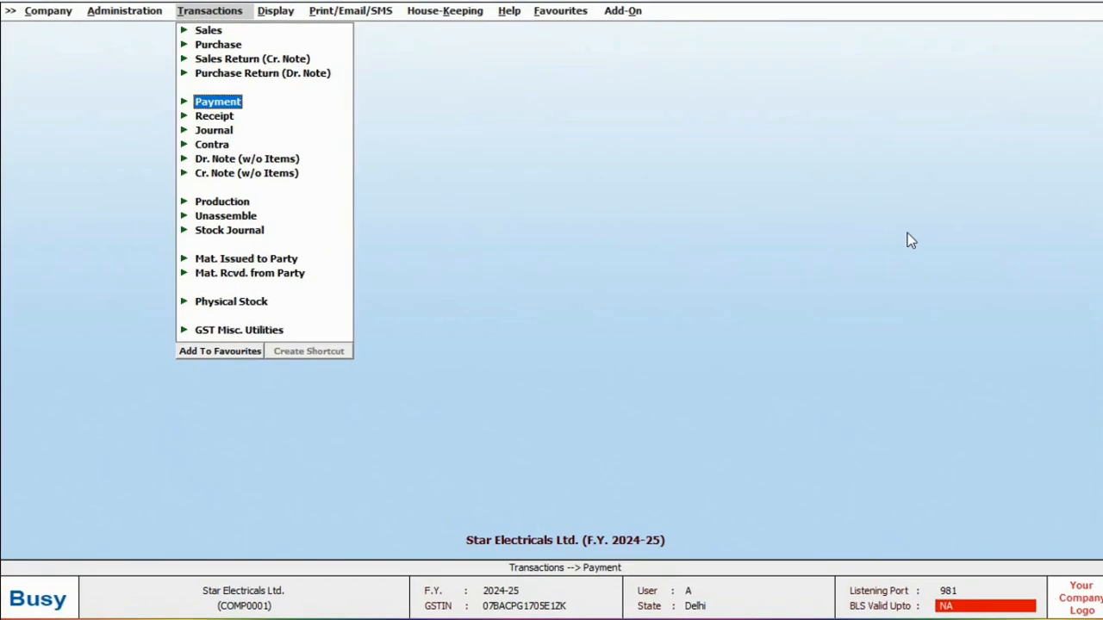
Save a 2,00,000 supplier payment from HDFC Bank Ltd. adjusted against bill JK-09.
key("Return")
key("Return")
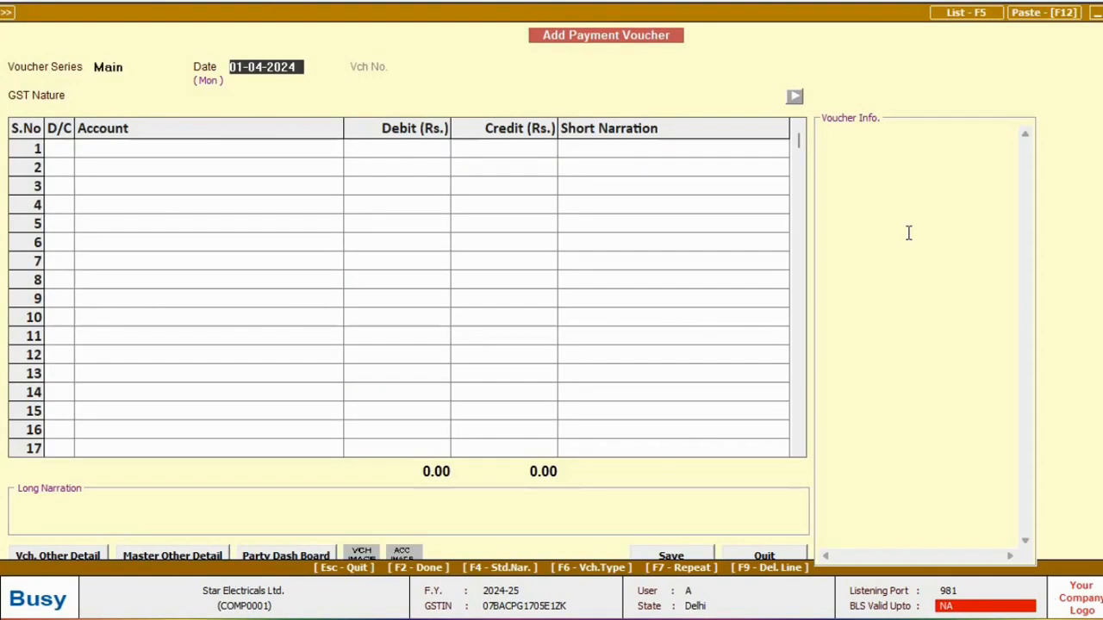
key("Return")
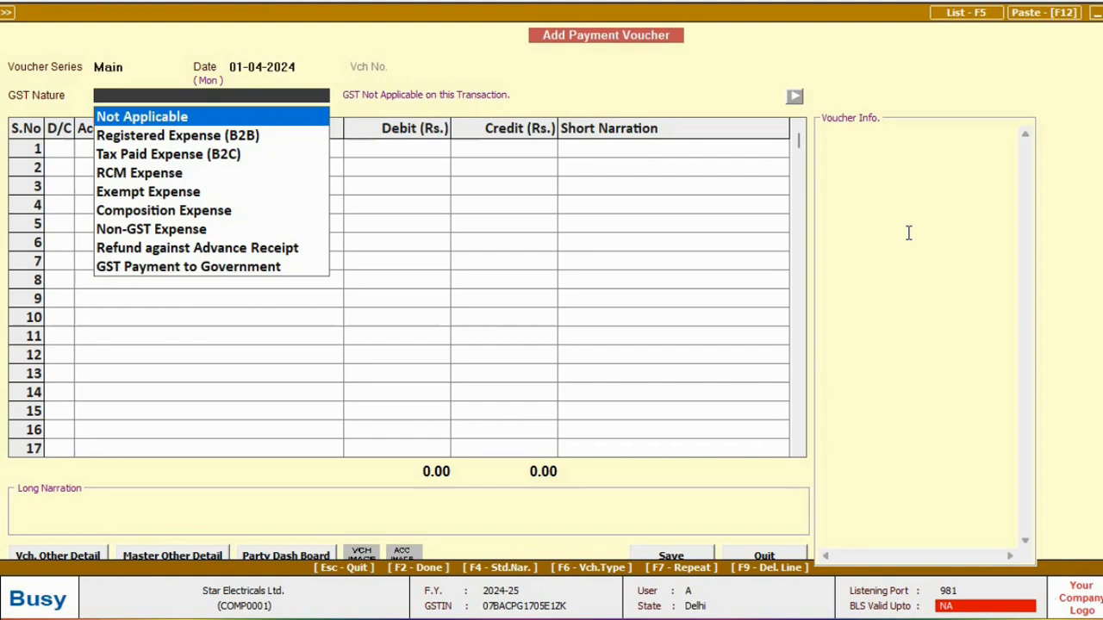
key("Return")
key("Return")
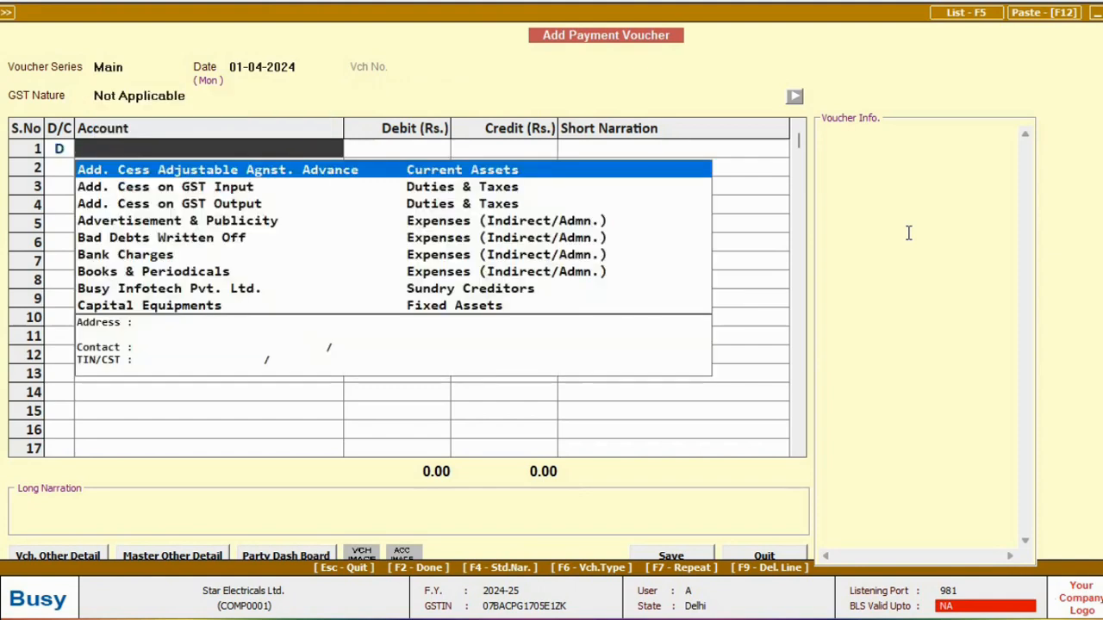
type("india")
key("Return")
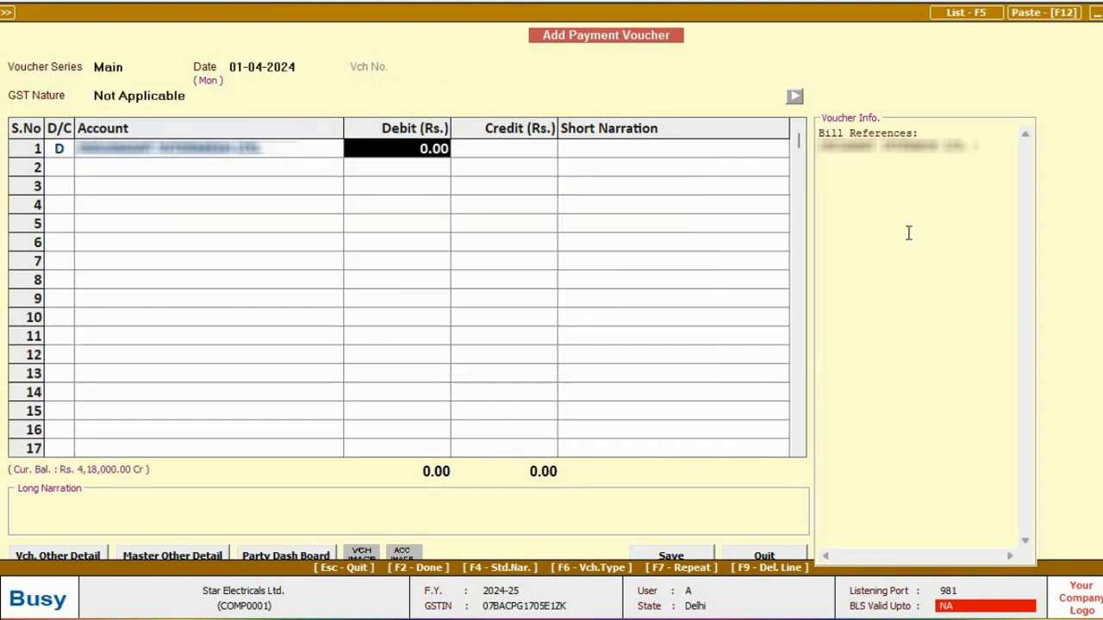
type("200000")
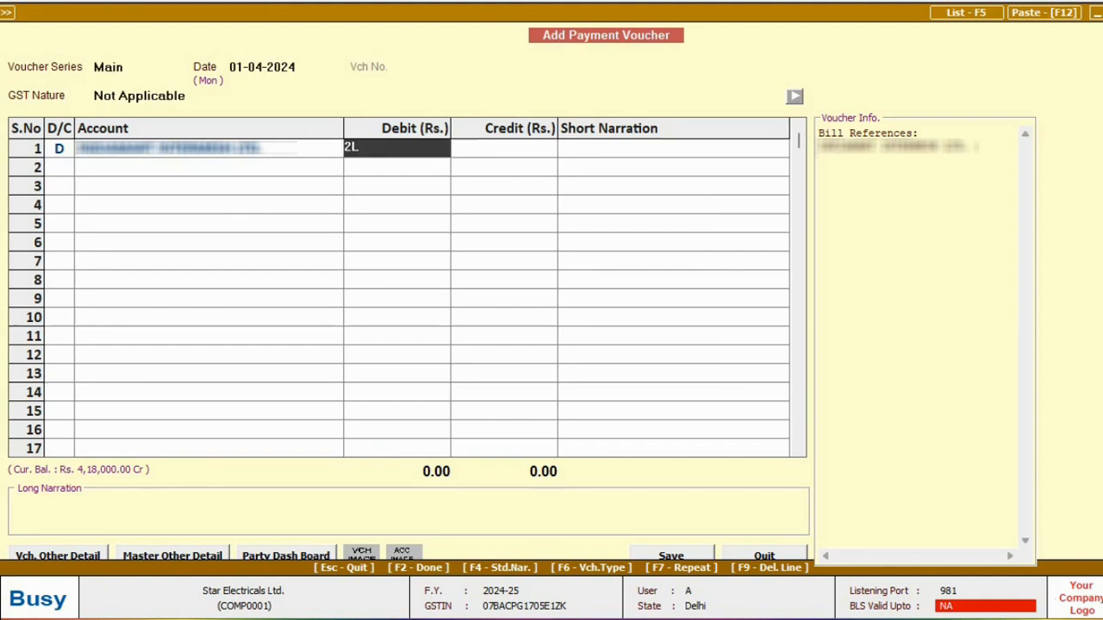
key("Return")
key("Return")
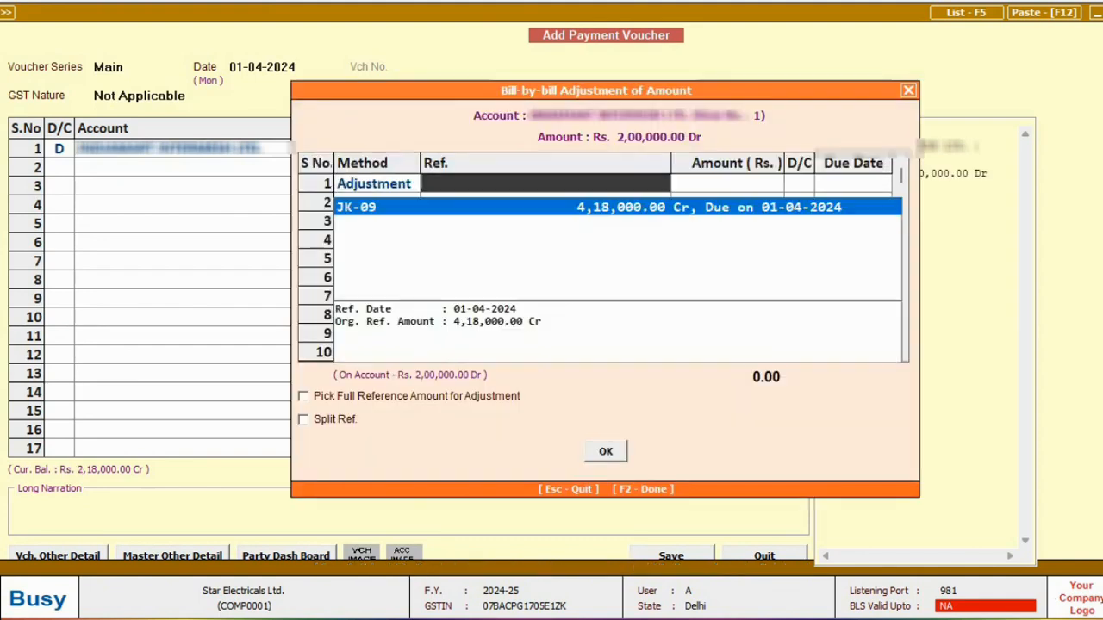
key("Return")
key("Return")
key("Return")
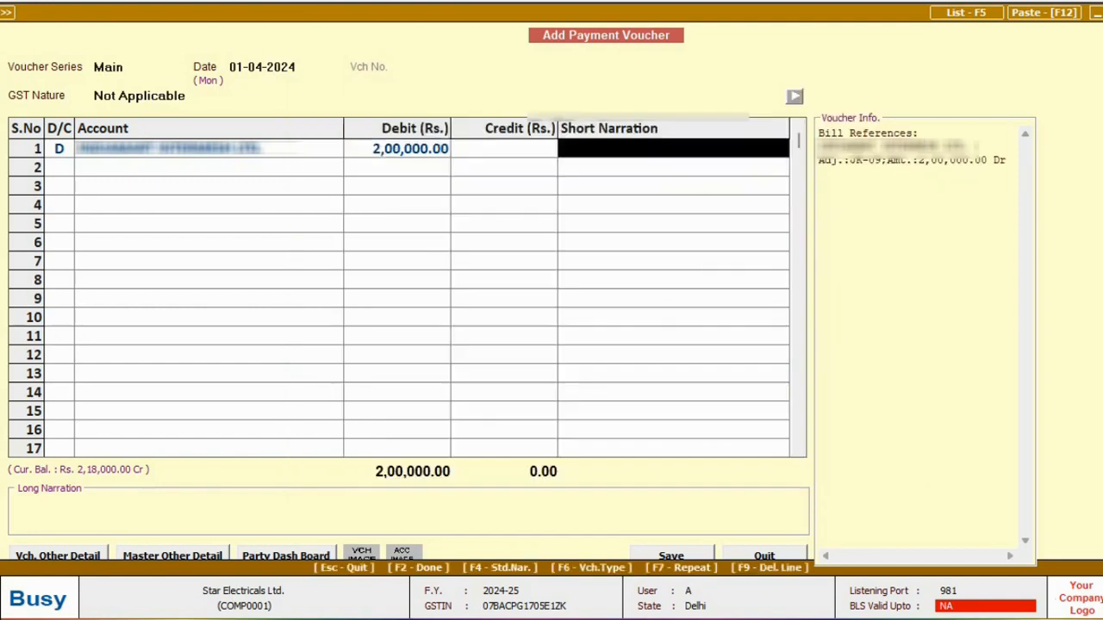
key("Return")
key("Down")
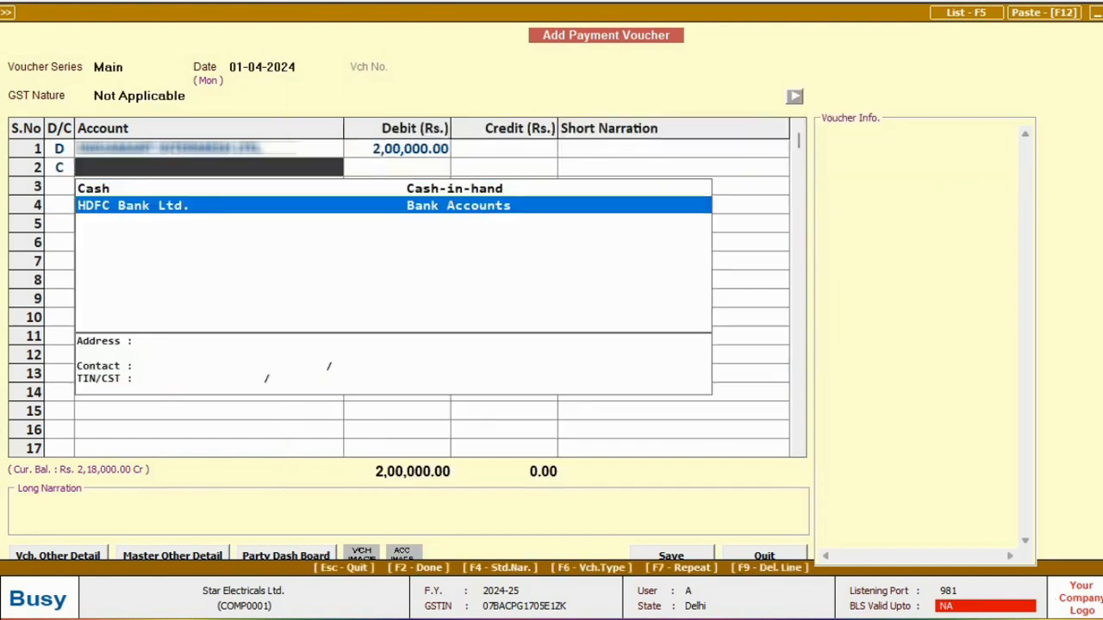
key("Return")
key("F2")
key("Return")
Enter a 10-04-2024 payment debiting Office Rent 10,000 against Cash.
type("10-04")
key("Return")
key("Return")
key("Return")
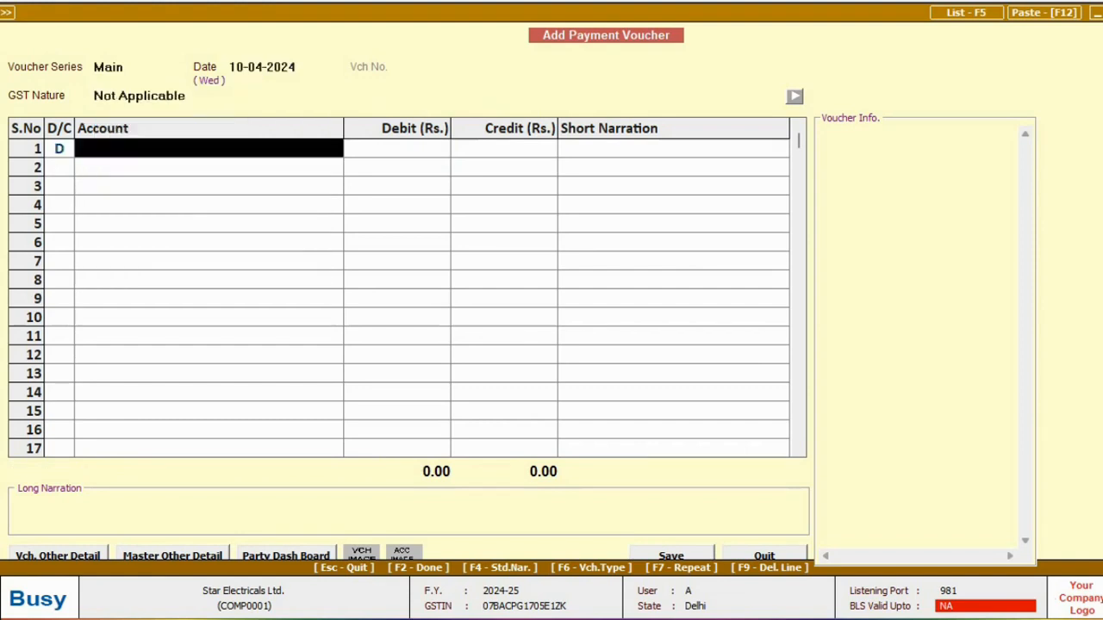
type("office")
key("Down")
key("Down")
key("Down")
key("Return")
type("10K")
key("Return")
key("Return")
key("Return")
type("cash")
key("Return")
key("Return")
key("Return")
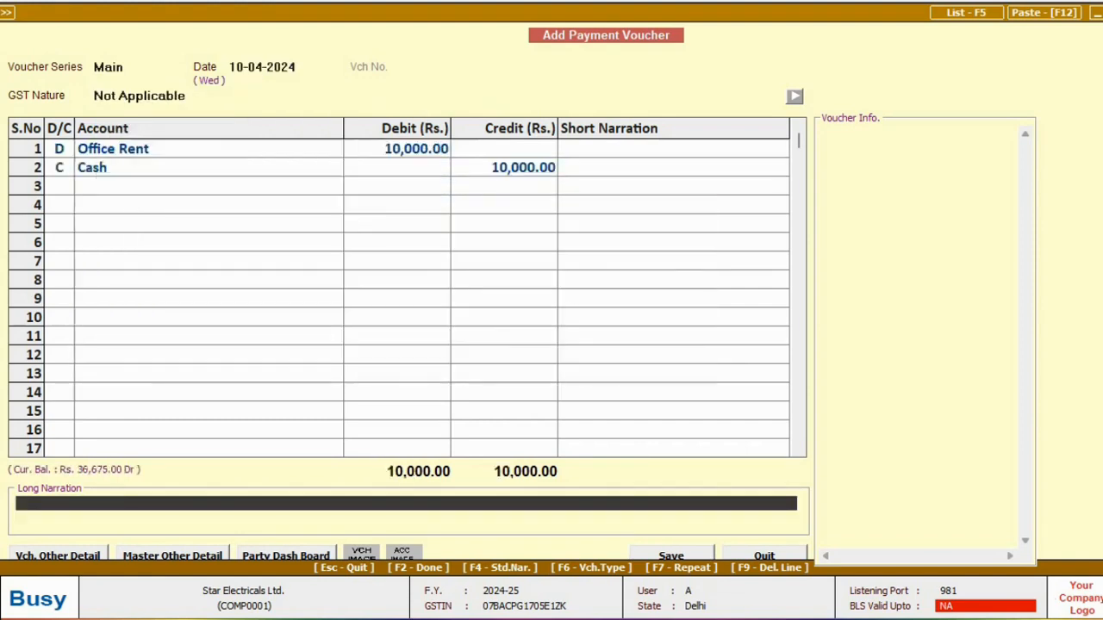
key("Return")
Save the office rent payment and start a receipt voucher dated 05-04-2024.
key("Escape")
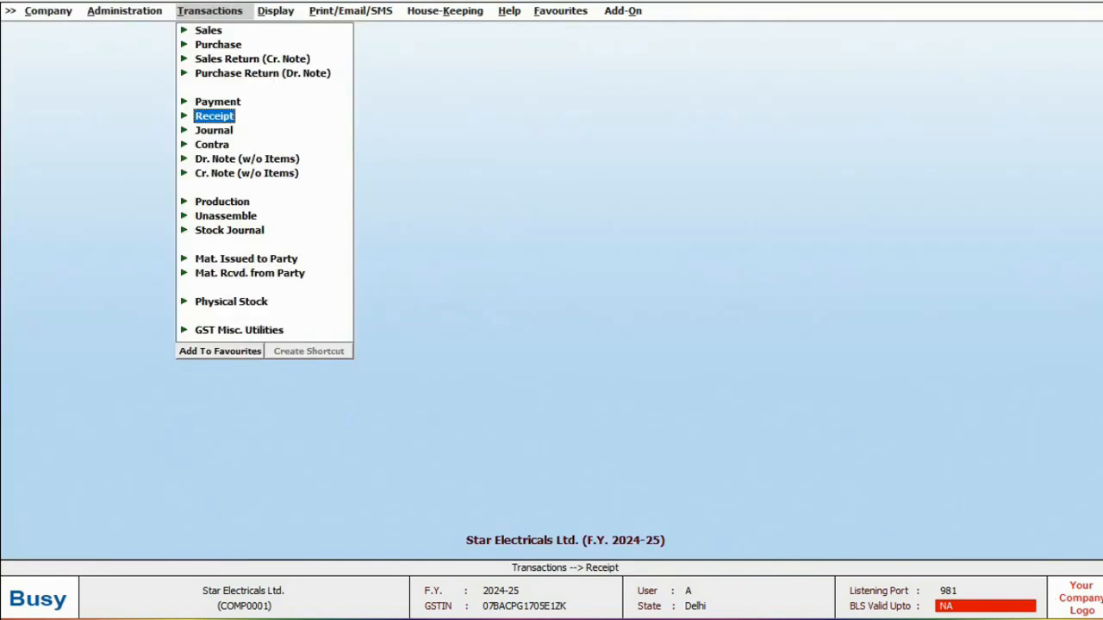
key("Return")
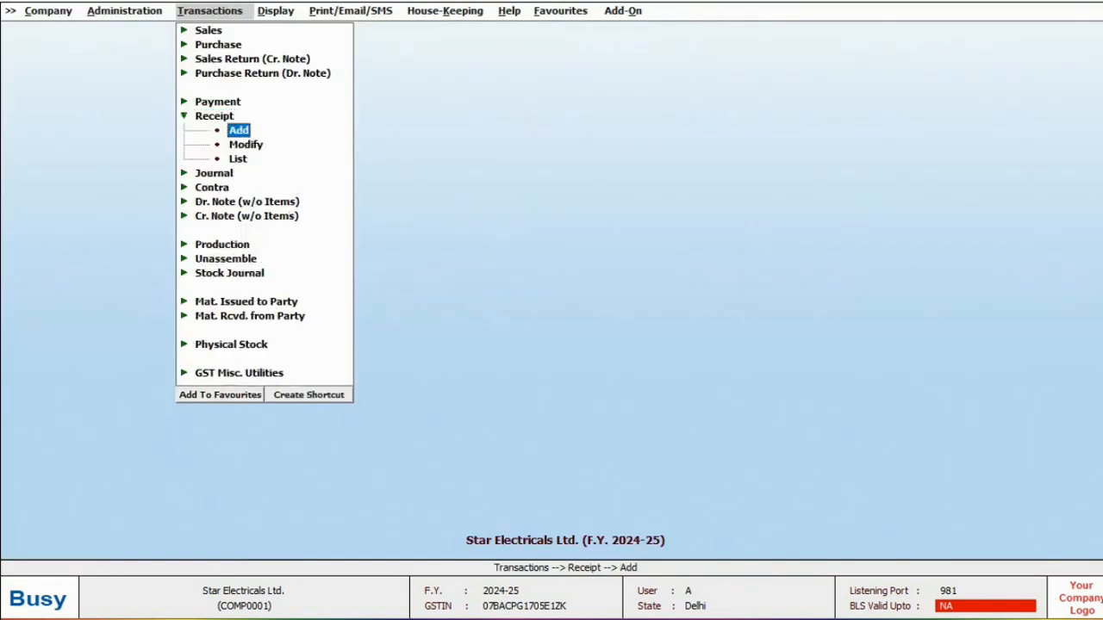
key("Return")
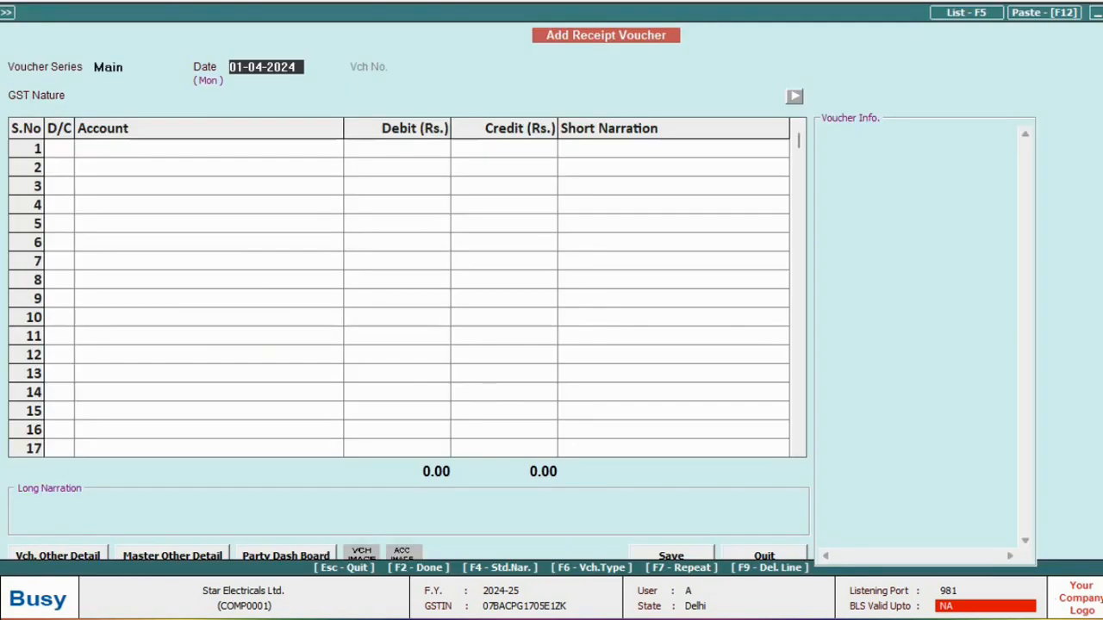
type("5-04")
key("Return")
Credit Sony India Pvt. Ltd. 12,000 against bill 2/2024-25 and debit HDFC Bank Ltd.
key("Return")
key("Return")
type("Sony India Pvt. Ltd.")
key("Return")
type("12000")
key("Return")
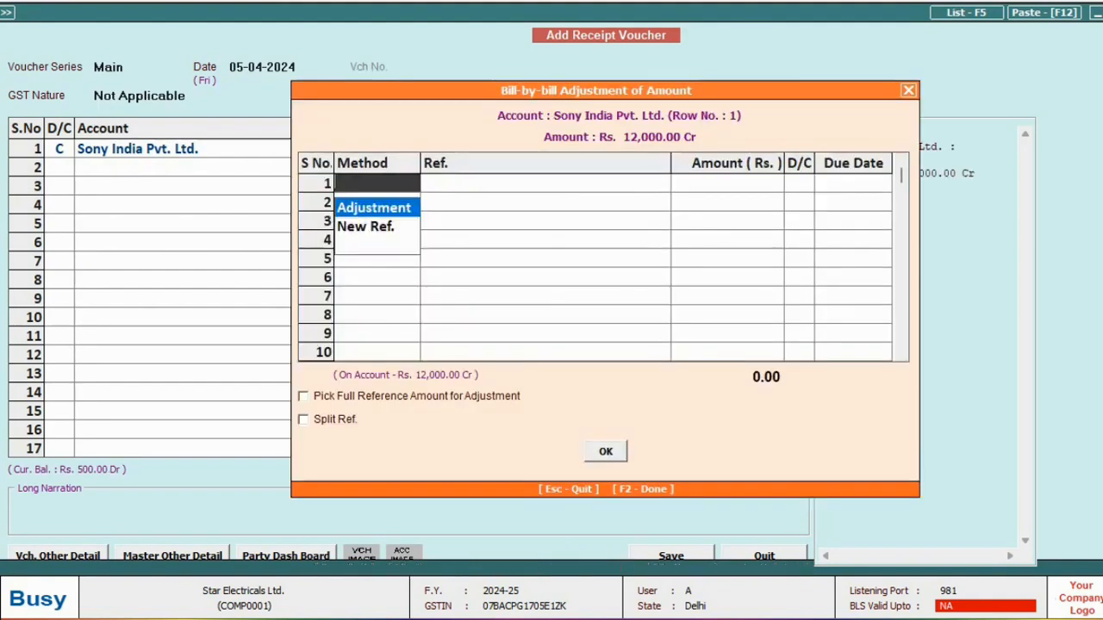
key("Return")
key("Return")
key("Return")
key("Return")
key("Return")
key("Return")
key("Down")
key("Return")
key("Return")
key("Return")
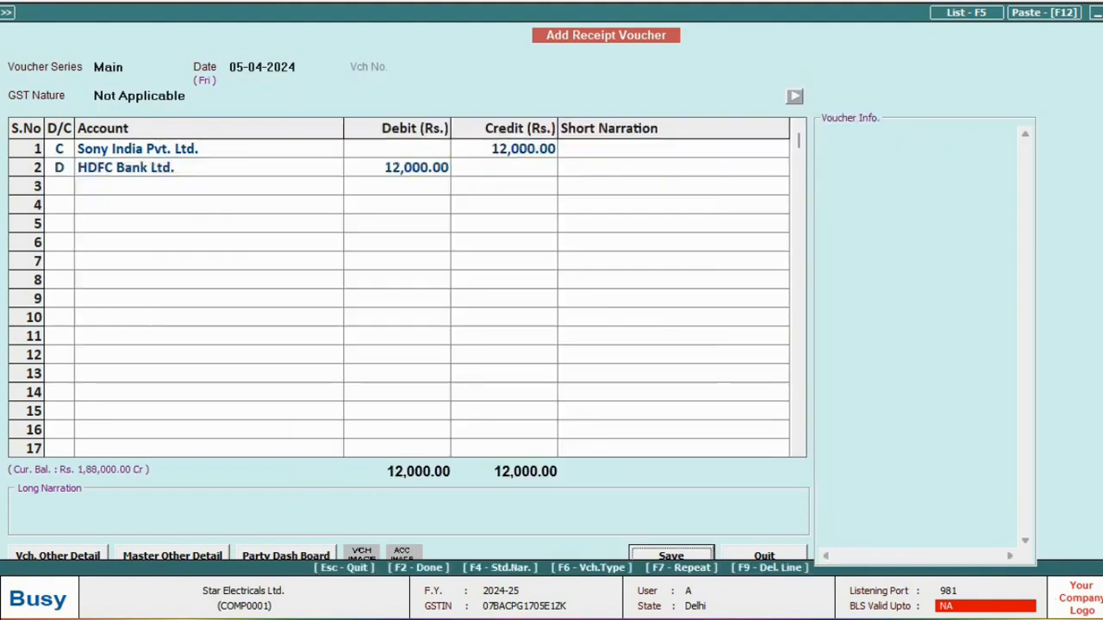
key("Return")
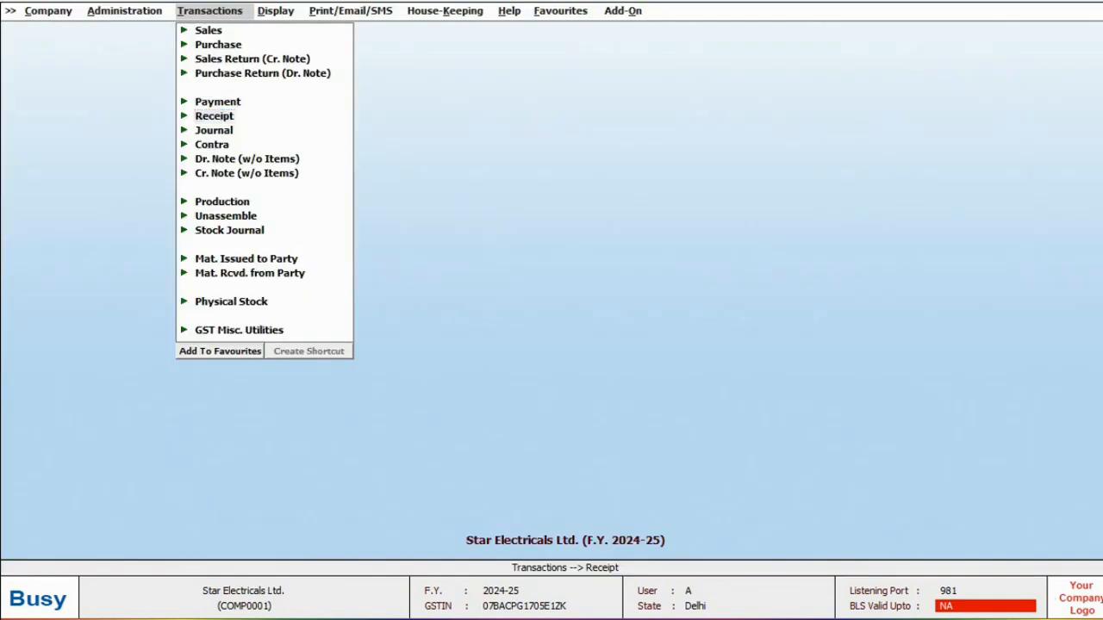
key("Escape")
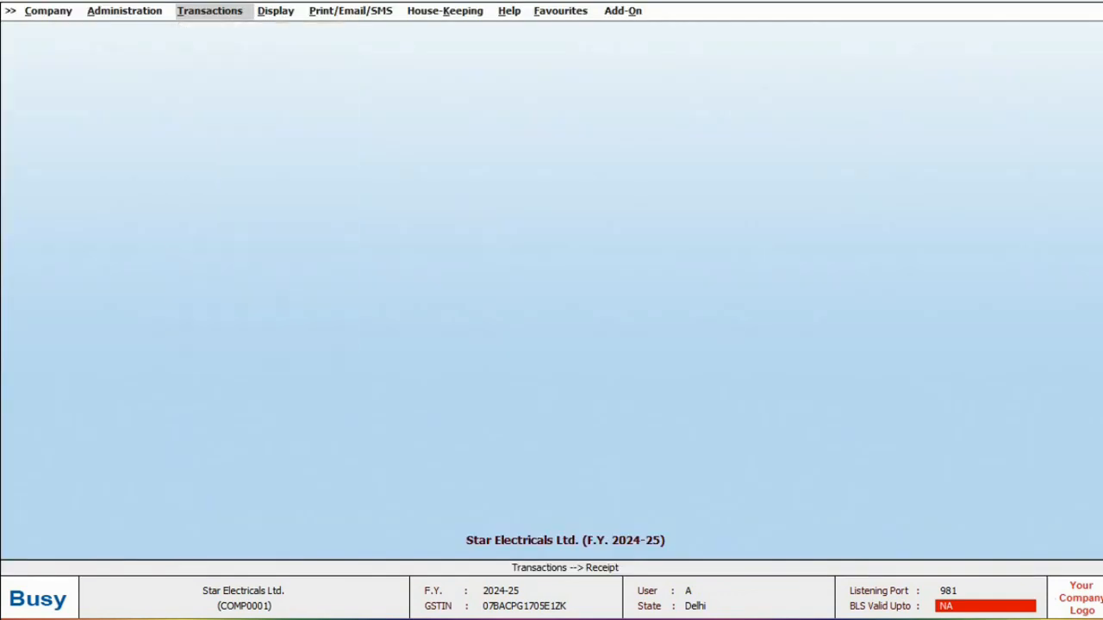
Open the single-account ledger for 01-04-2024 to 10-04-2024.
key("Right")
key("Return")
key("Down")
key("Down")
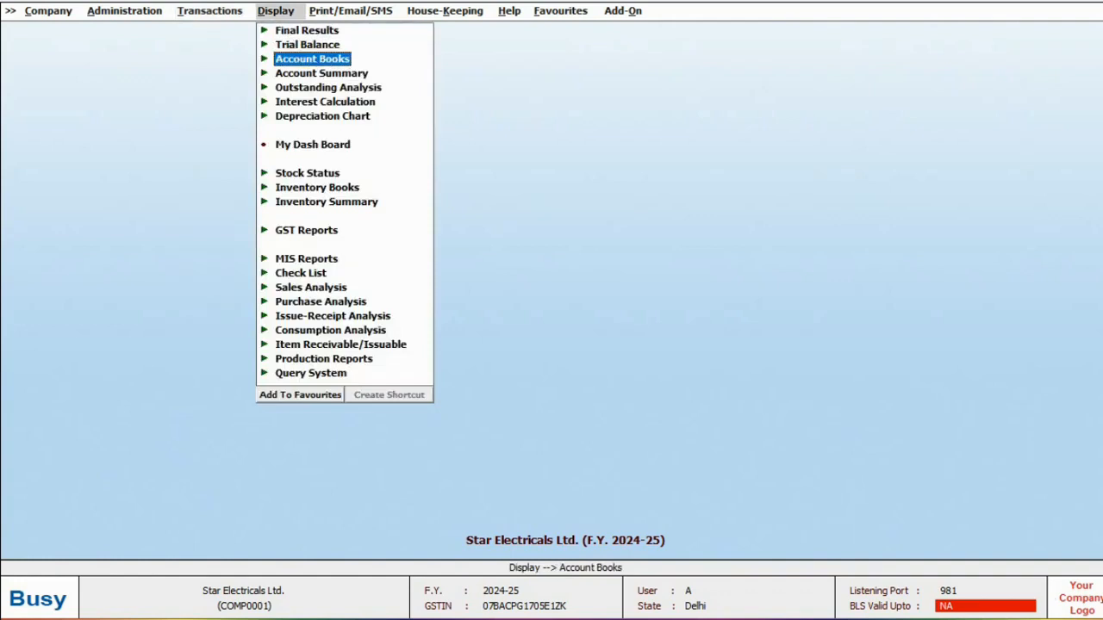
key("Return")
key("Down")
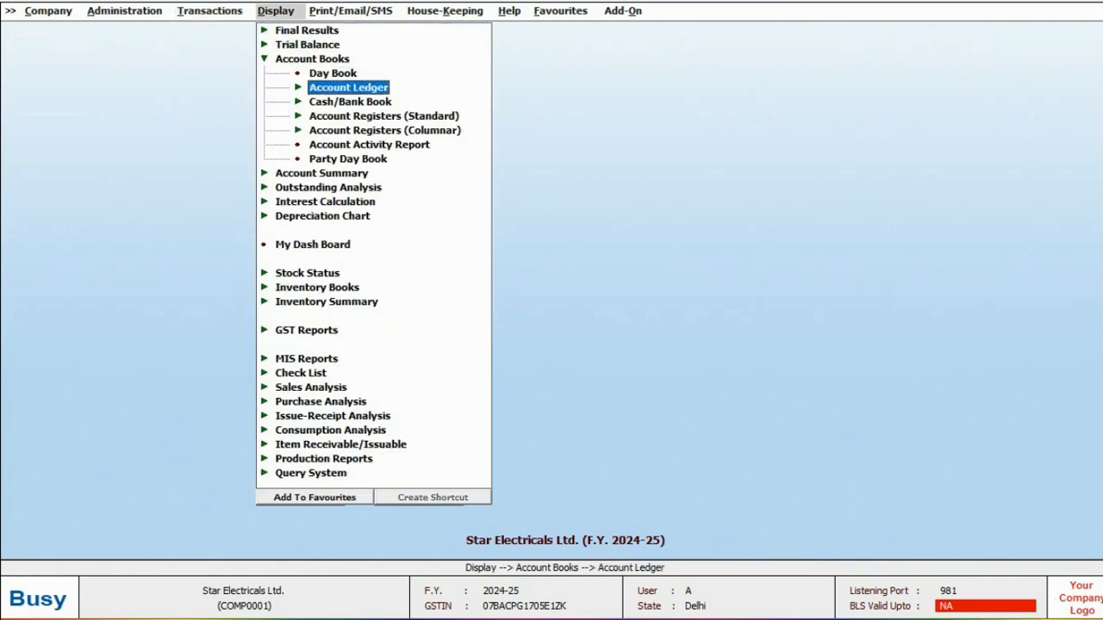
key("Return")
key("Return")
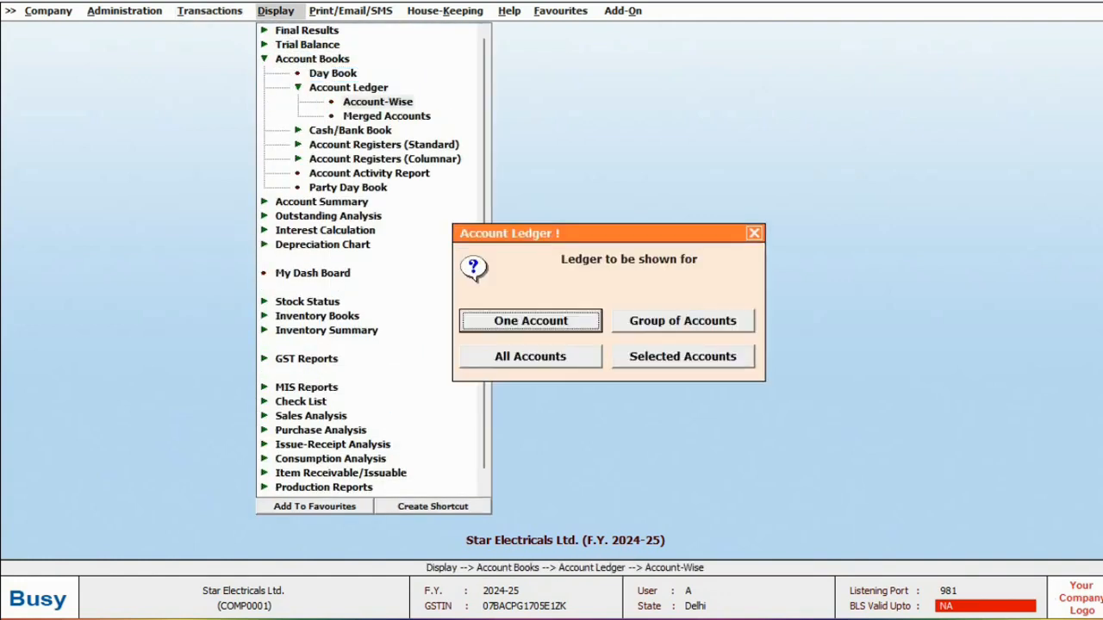
key("Return")
key("Return")
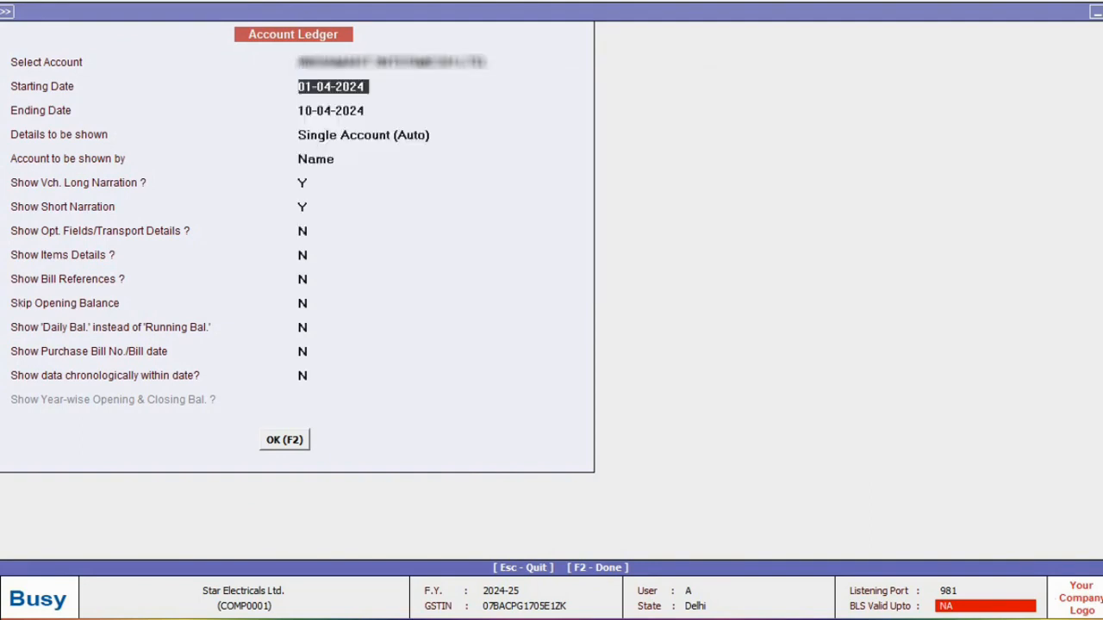
key("Return")
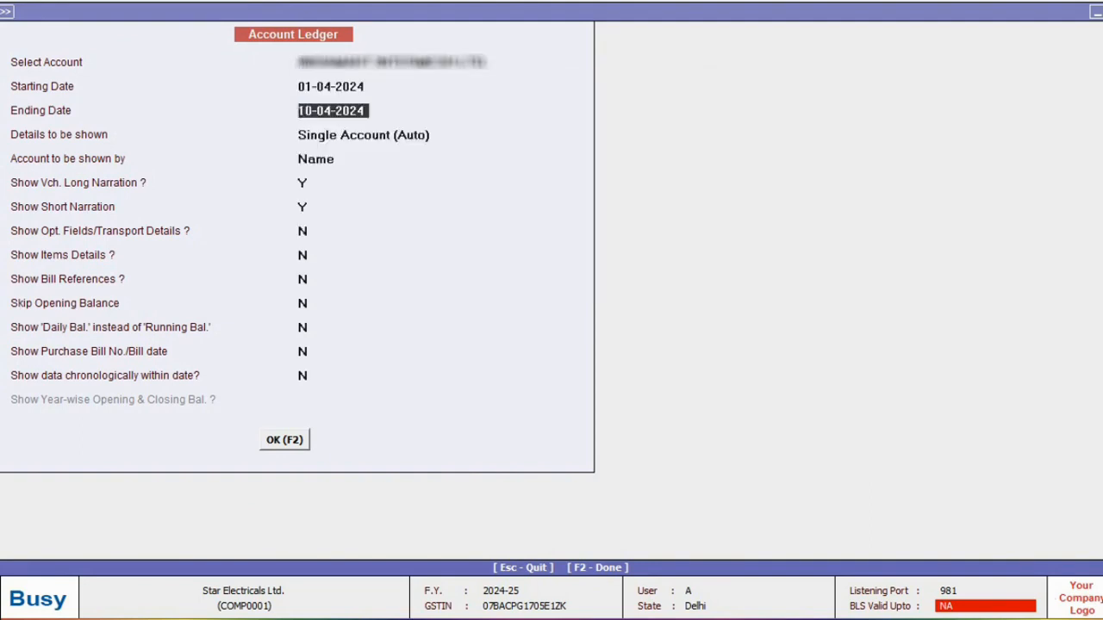
key("F2")
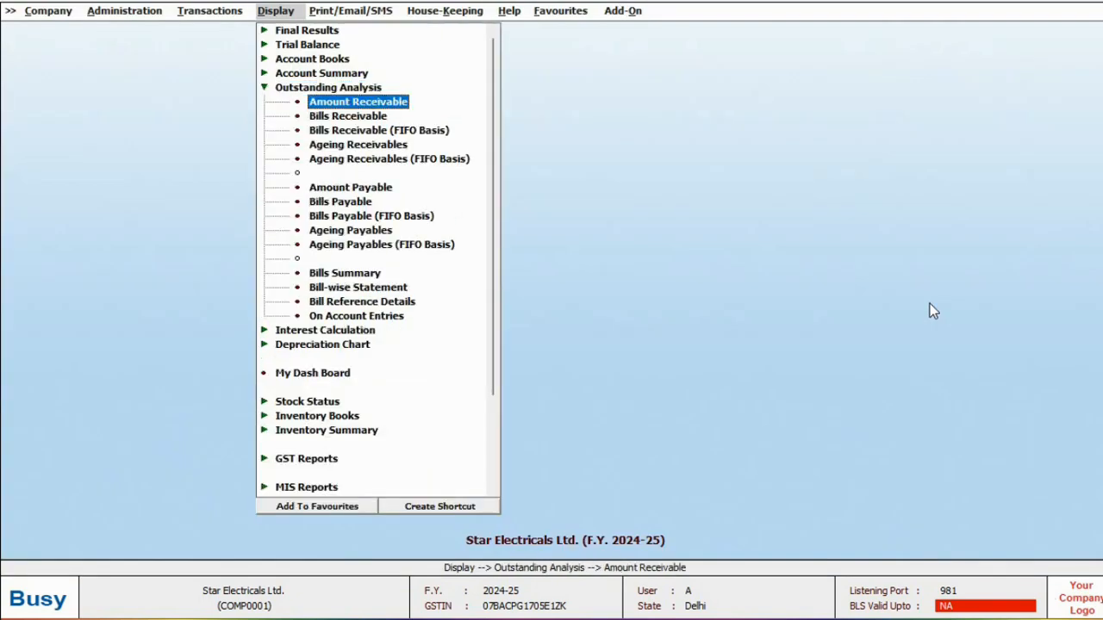
Show Bills Receivable for Sony India Pvt. Ltd. with all entries, including cleared, then close it.
key("Down")
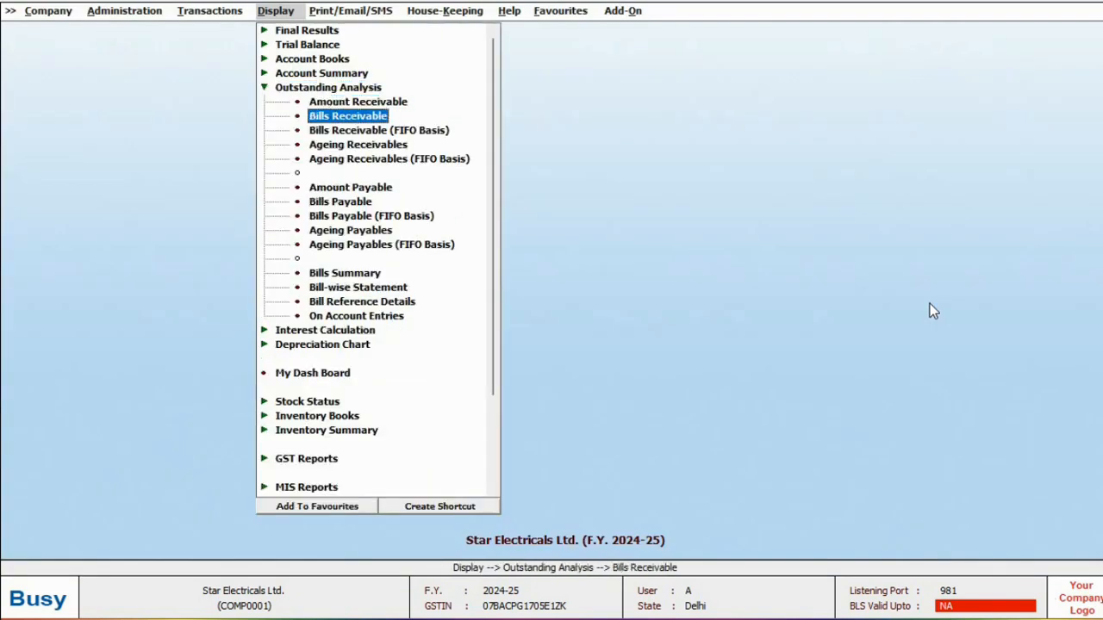
key("Down")
key("Down")
key("Down")
key("Down")
key("Down")
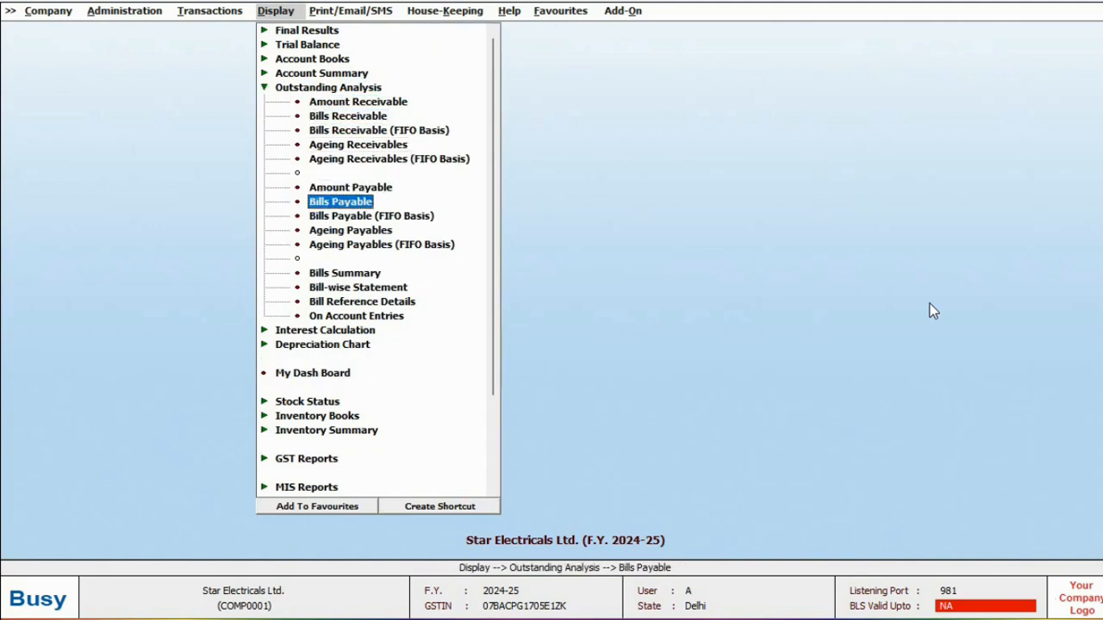
key("Down")
key("Down")
key("Up")
key("Up")
key("Up")
key("Up")
key("Up")
key("Up")
key("Up")
key("Return")
key("Return")
key("Return")
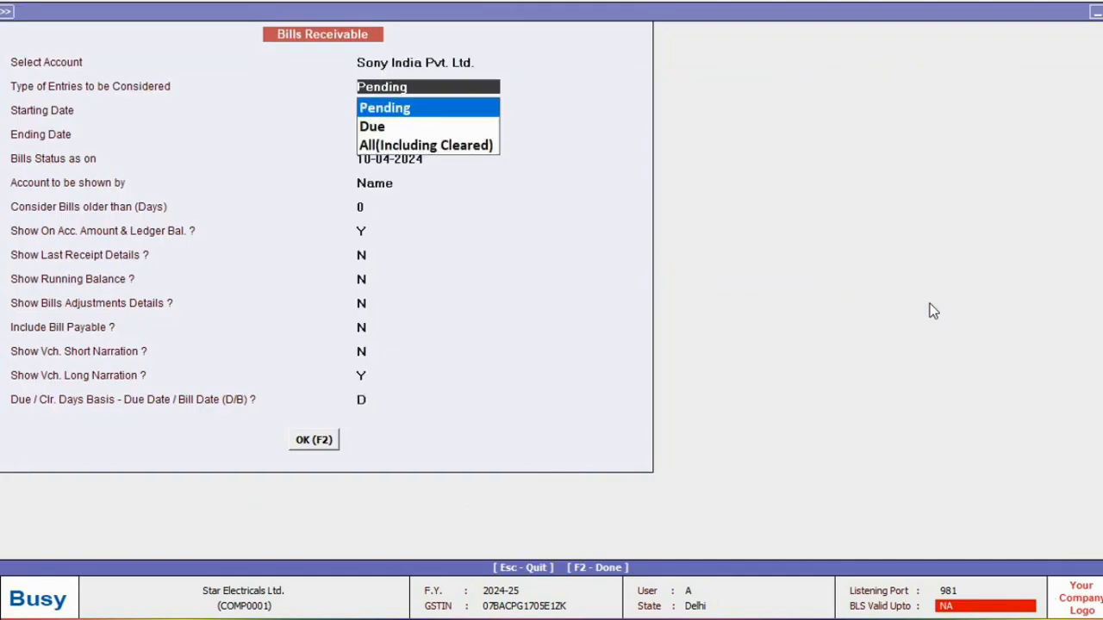
key("Down")
key("Down")
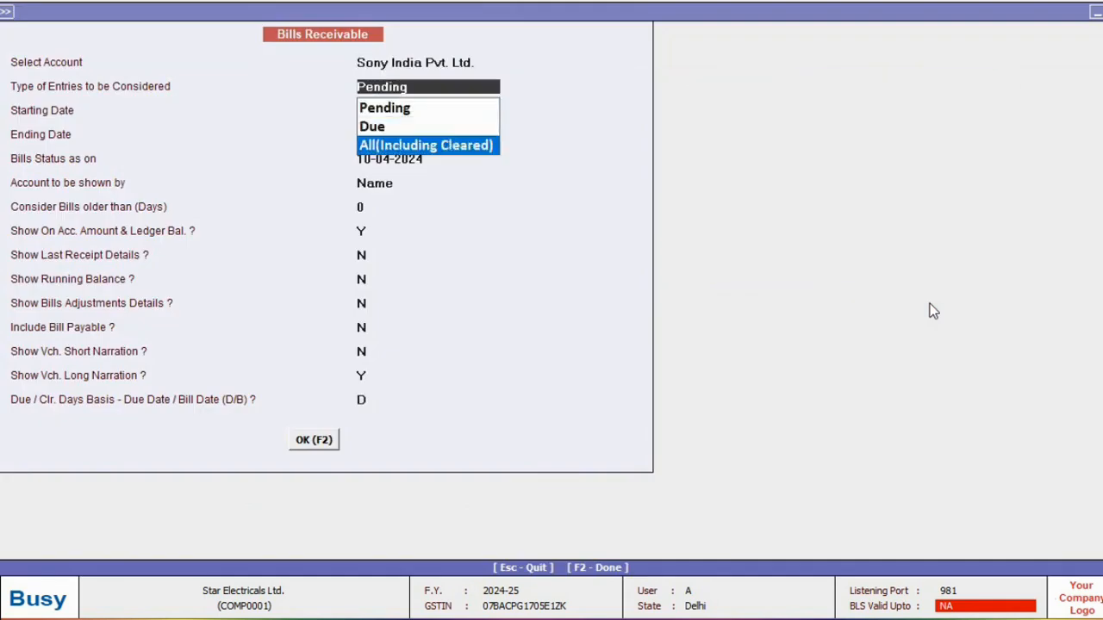
key("Return")
key("Return")
key("Return")
key("F2")
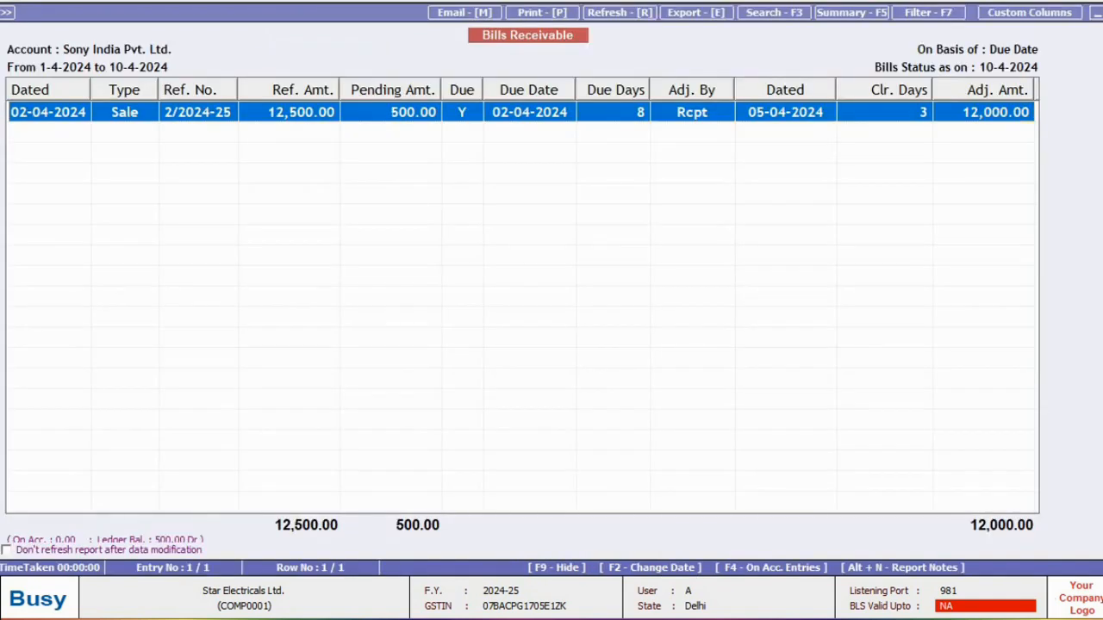
key("Escape")
key("Down")
key("Down")
key("Down")
key("Down")
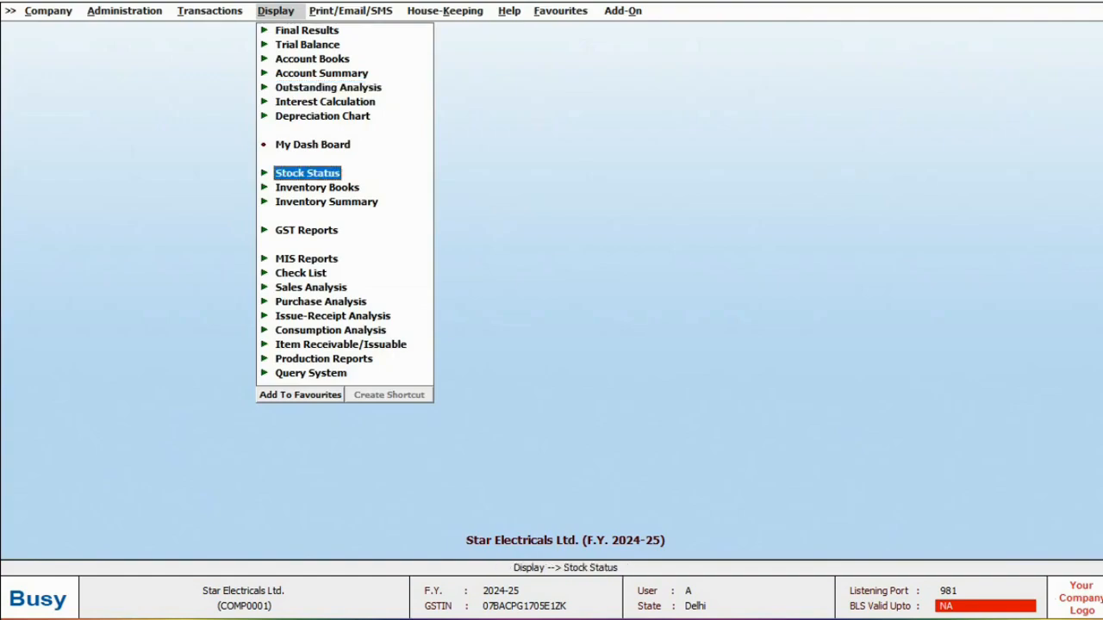
View the detailed alphabetical closing stock for all items with Show Value Y.
key("Return")
key("Return")
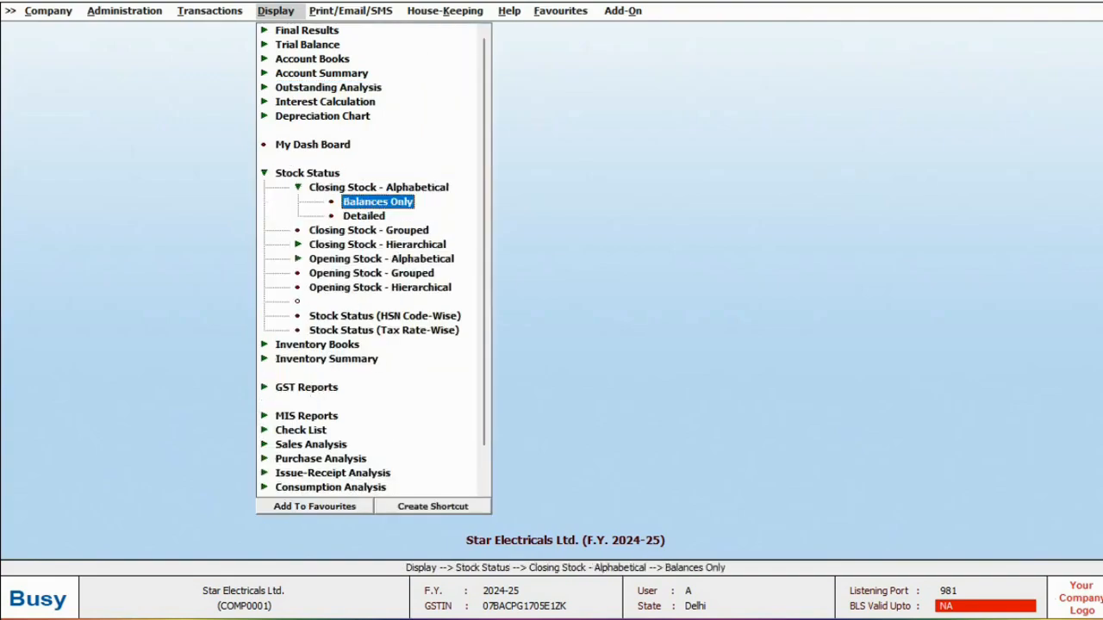
key("Down")
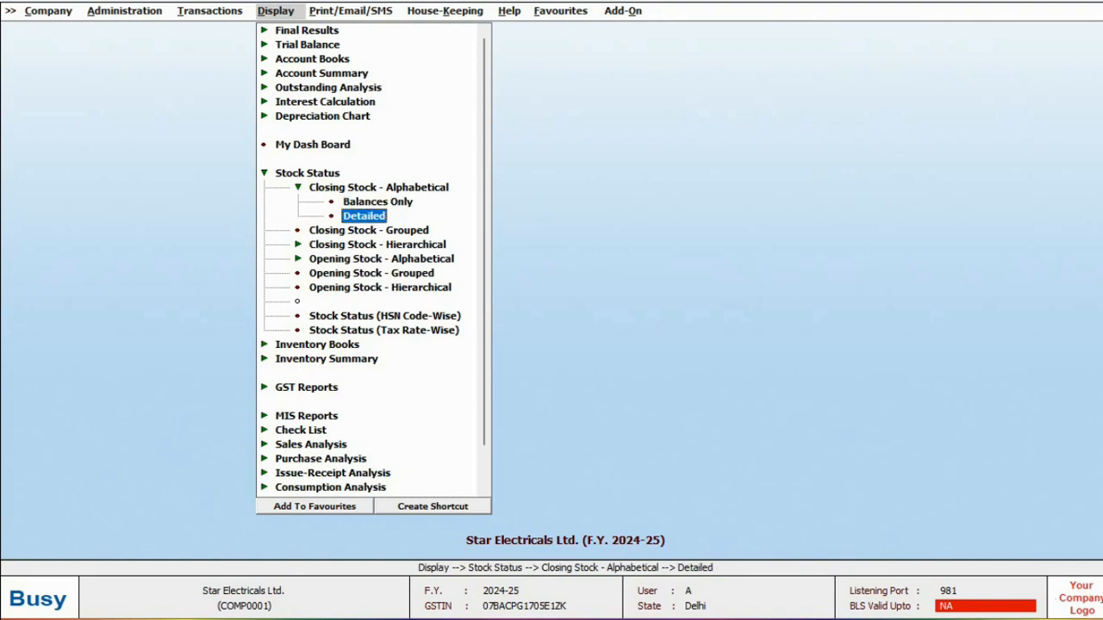
key("Up")
key("Down")
key("Return")
key("Return")
key("Return")
key("Return")
key("Return")
key("Return")
key("Return")
type("Y")
key("F2")
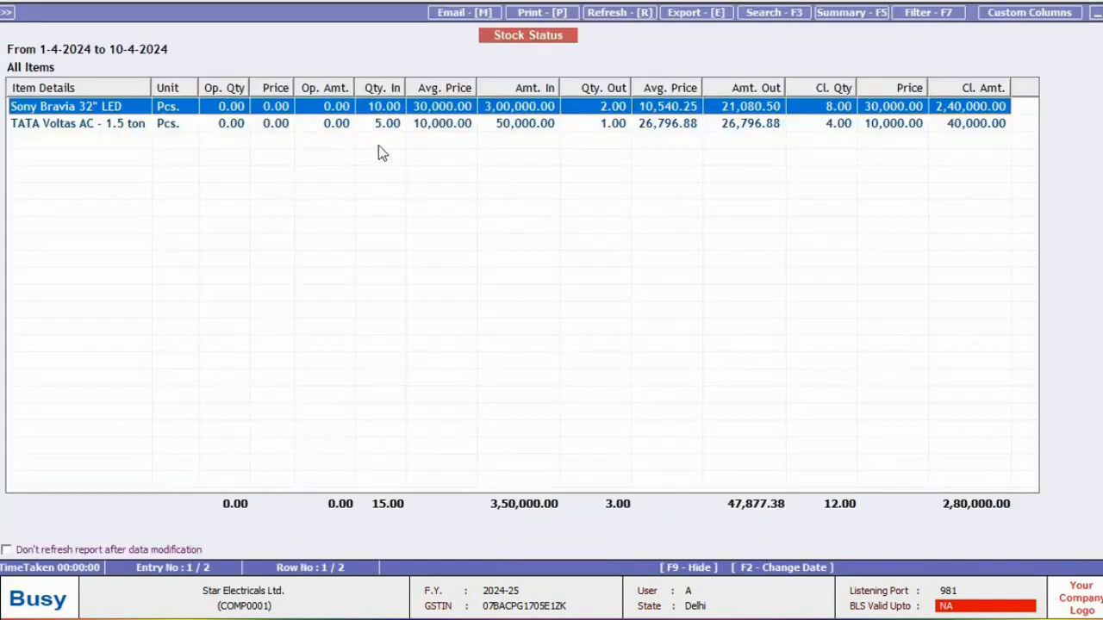
key("Escape")
View the balances-only closing stock report.
key("Return")
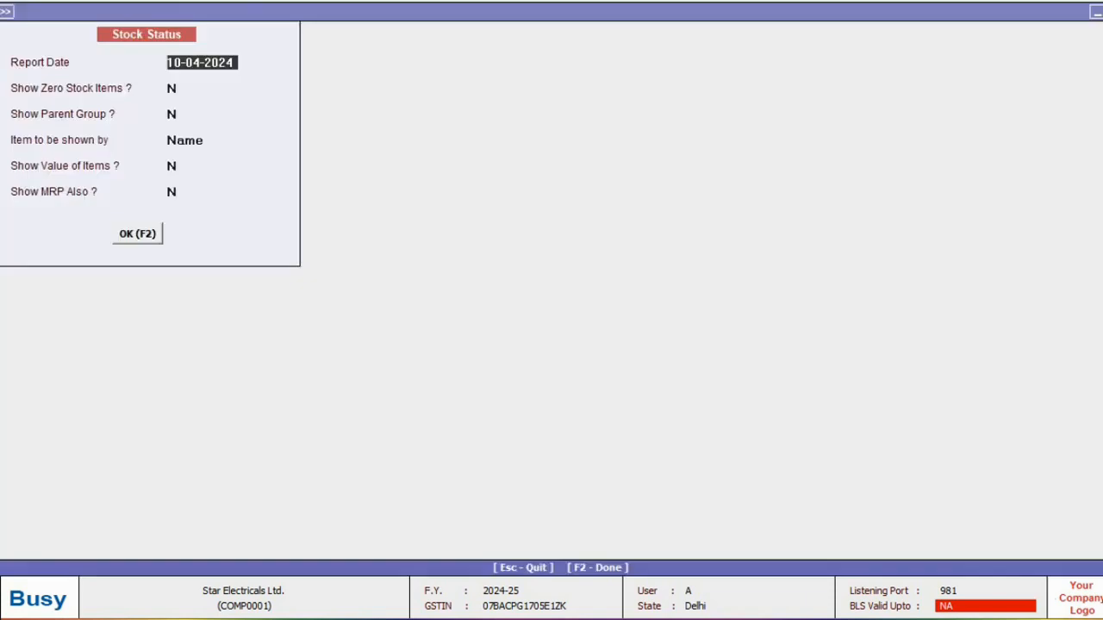
key("F2")
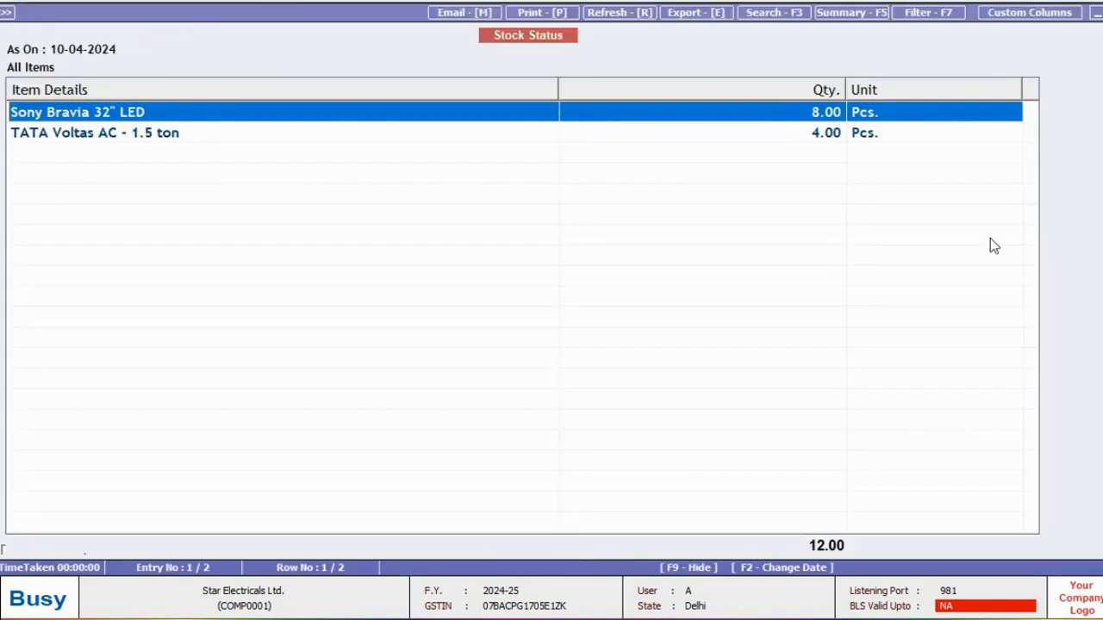
key("Escape")
key("Return")
key("Return")
key("Return")
Review the trial balance accounts, including IGST Input.
key("F2")
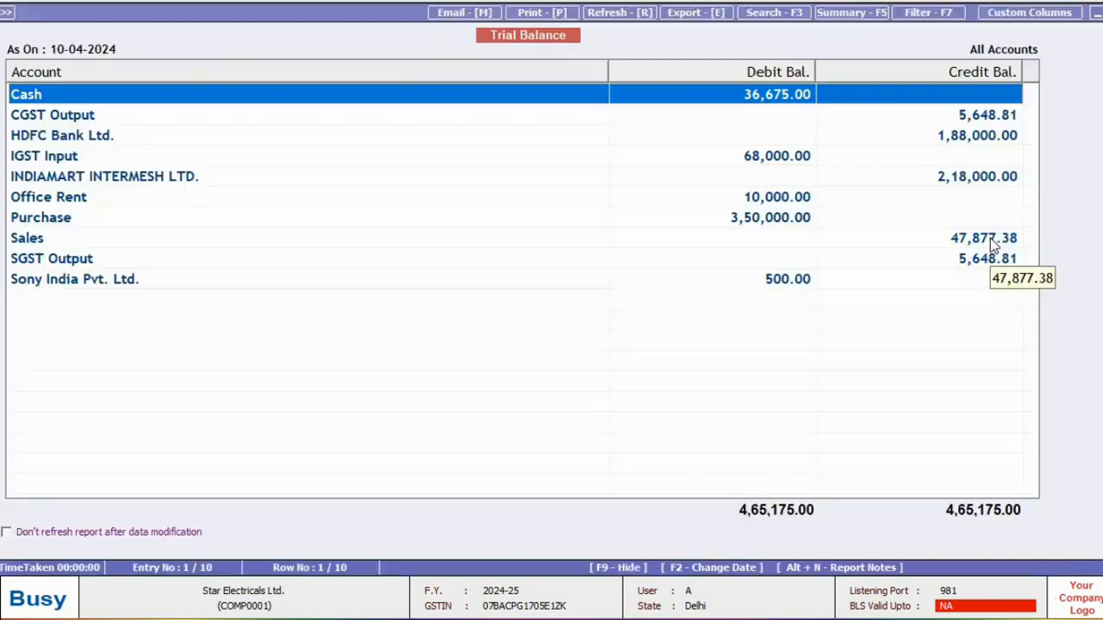
key("Down")
key("Down")
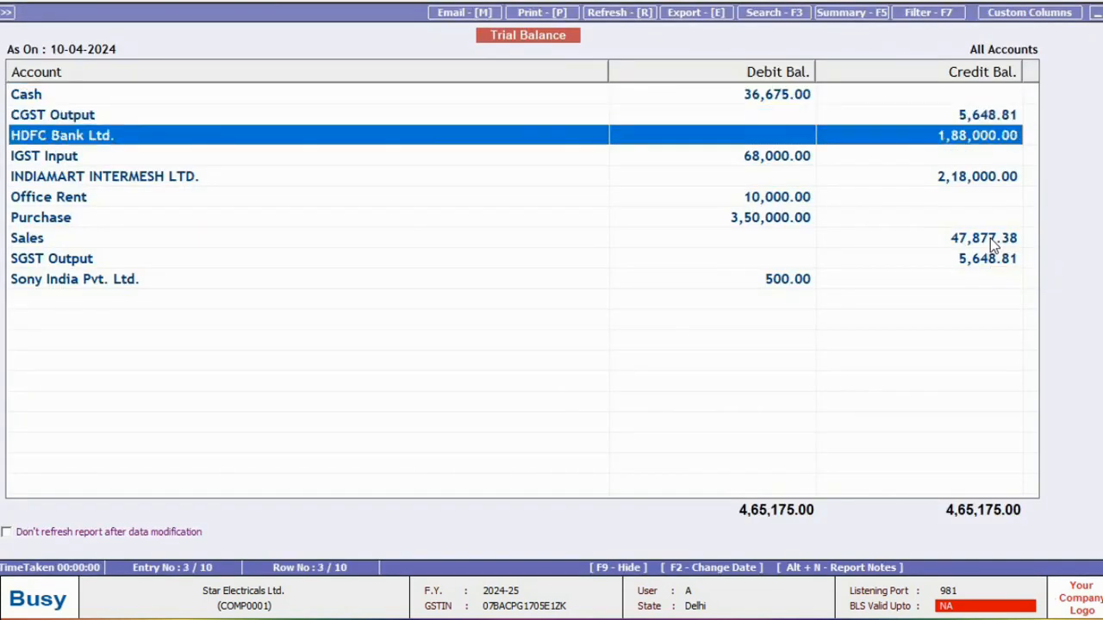
key("Down")
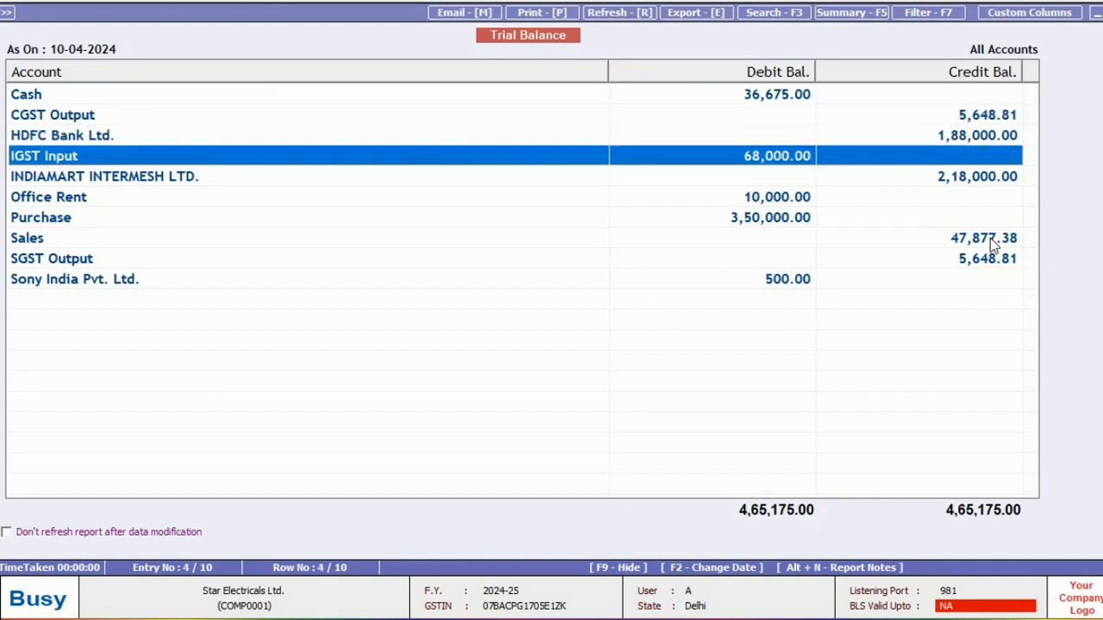
key("Down")
key("Down")
key("Escape")
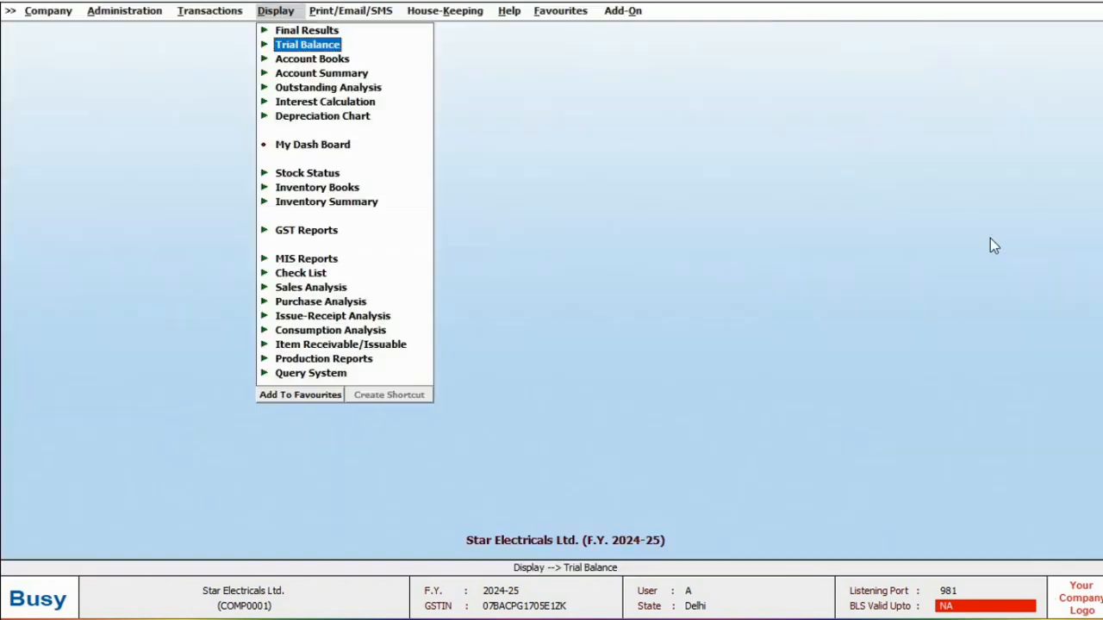
View the horizontal Balance Sheet and the profit and loss behind the 32,122.62 loss.
key("Return")
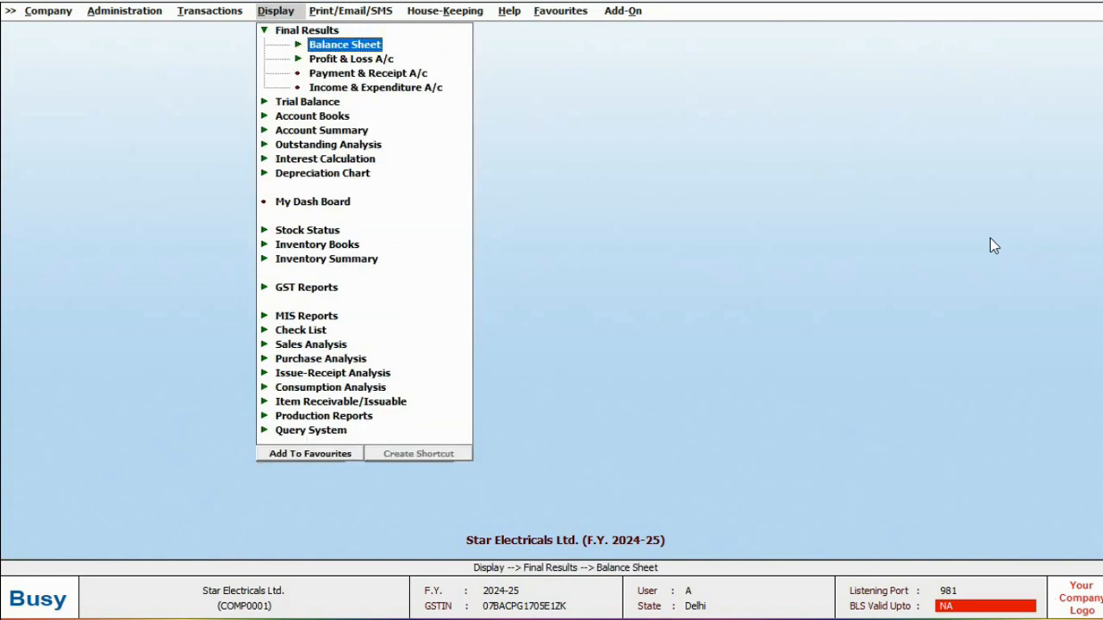
key("Return")
key("Return")
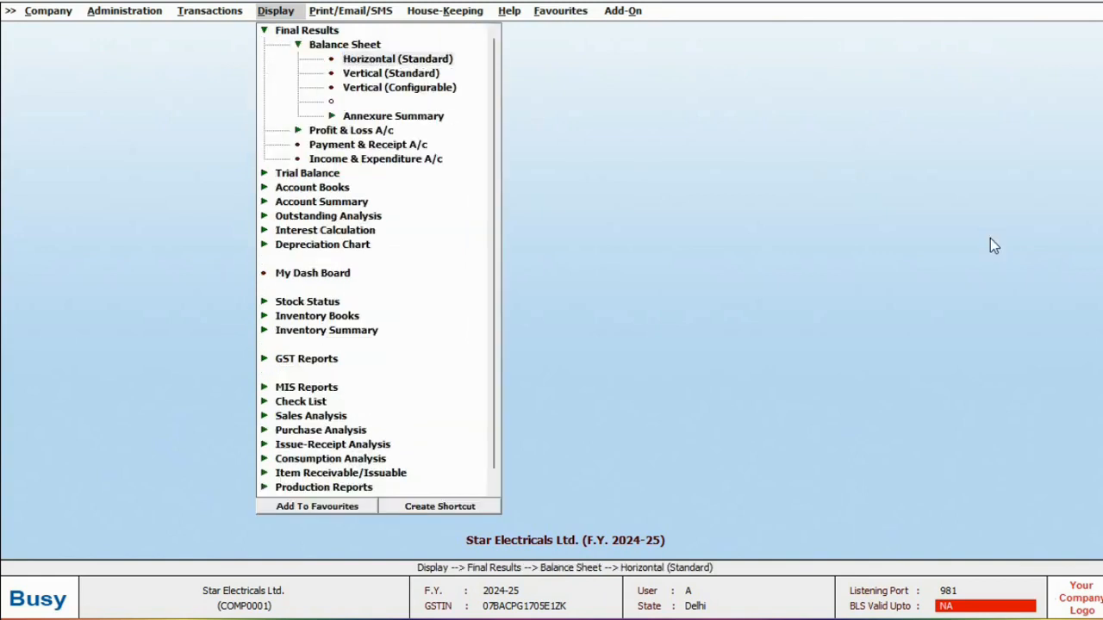
key("F2")
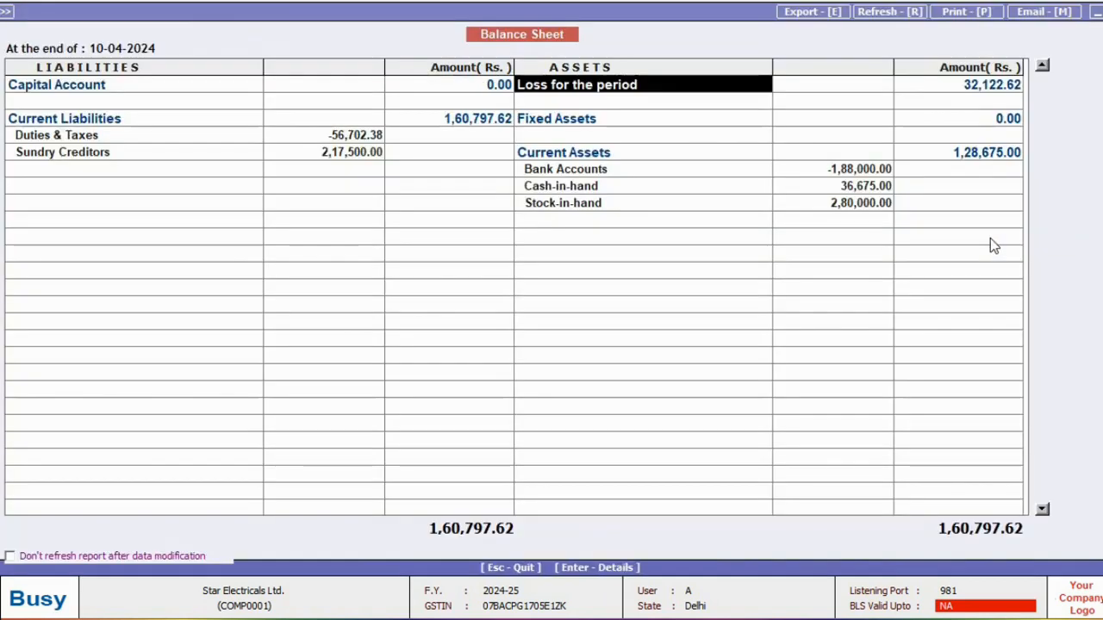
key("Return")
key("Escape")
key("Escape")
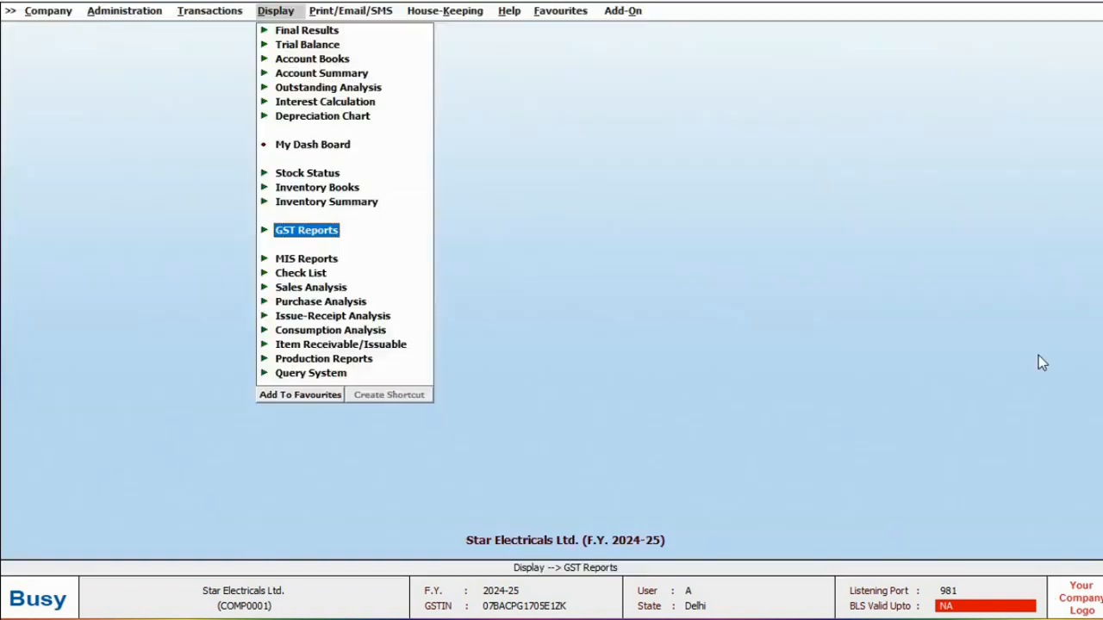
Show the GST Summary for the default dates and review its Post Voucher options with F4.
key("Return")
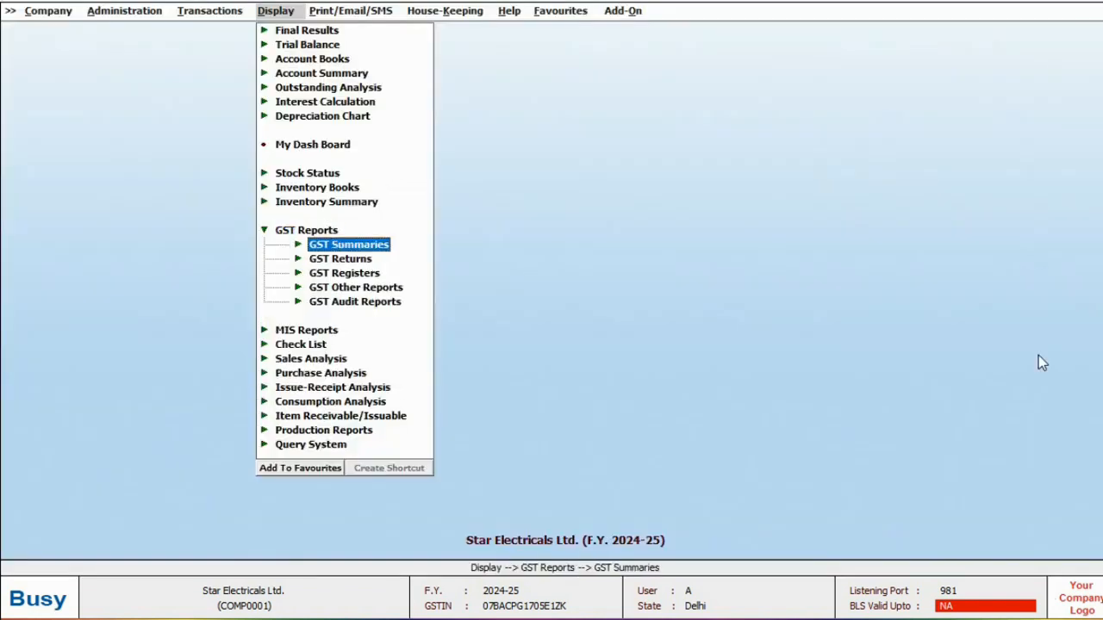
key("Return")
key("Return")
key("Return")
key("Return")
key("F2")
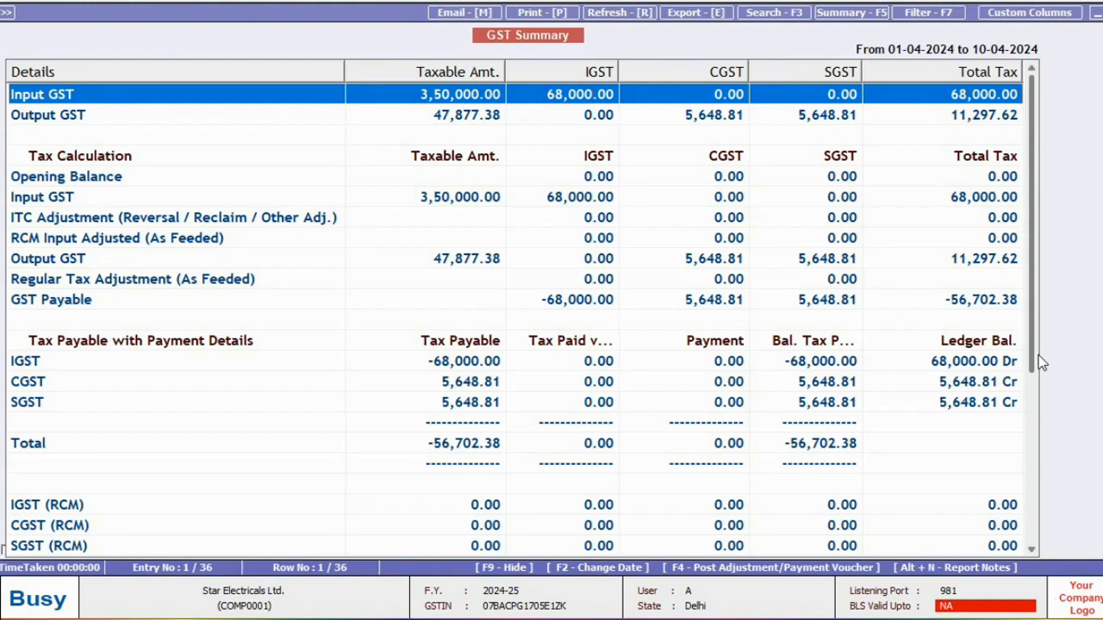
key("F4")
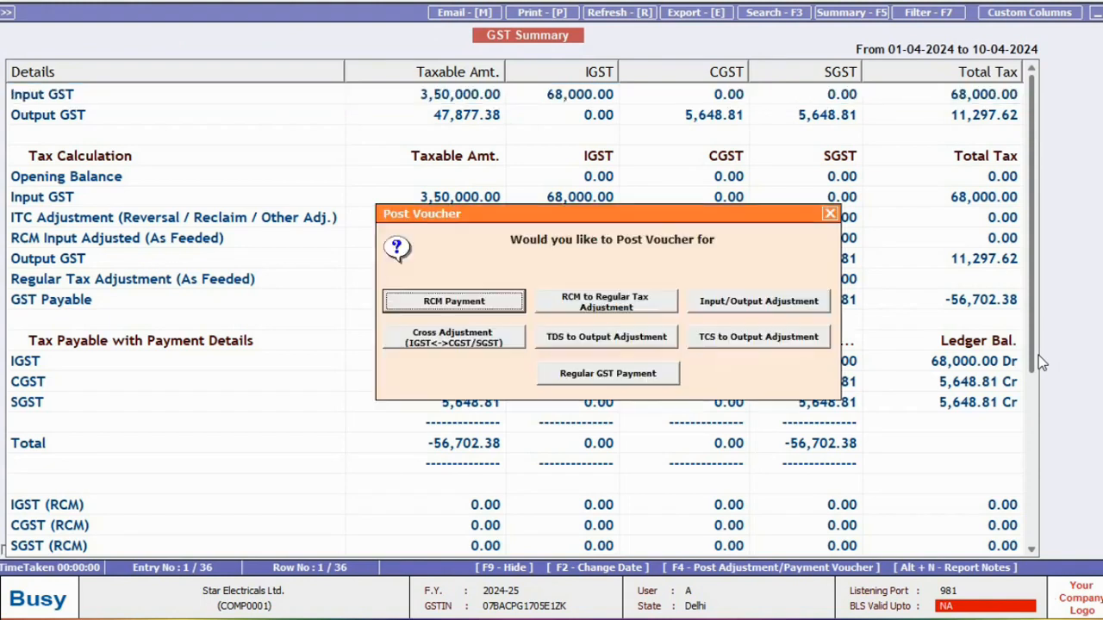
key("Right")
key("Right")
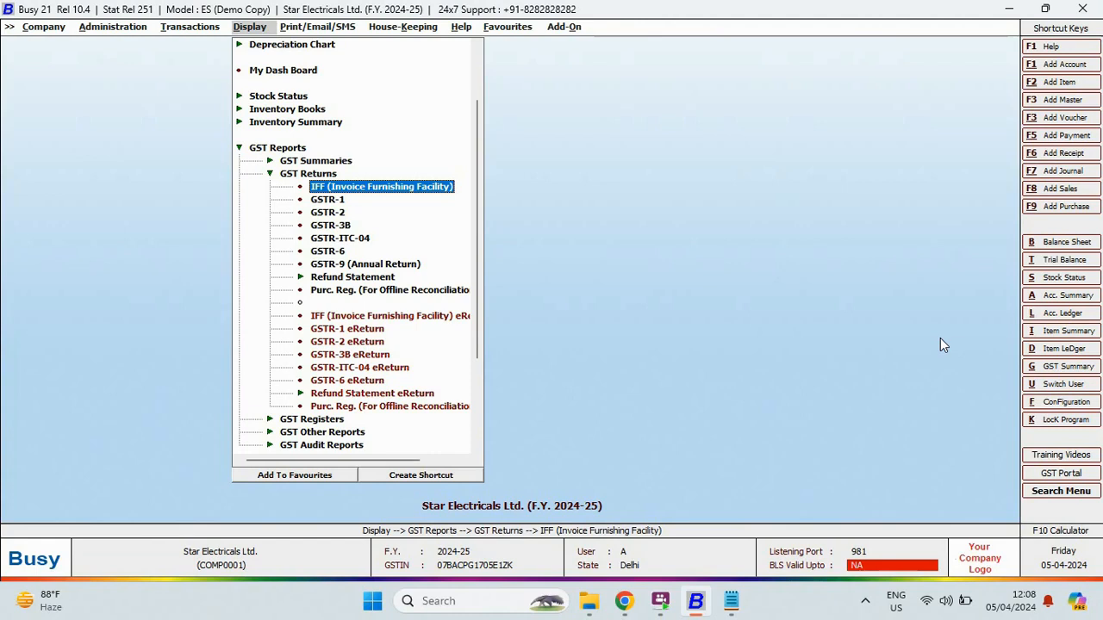
Browse the GST Returns and GST Registers lists, then close the reports menu.
key("Down")
key("Down")
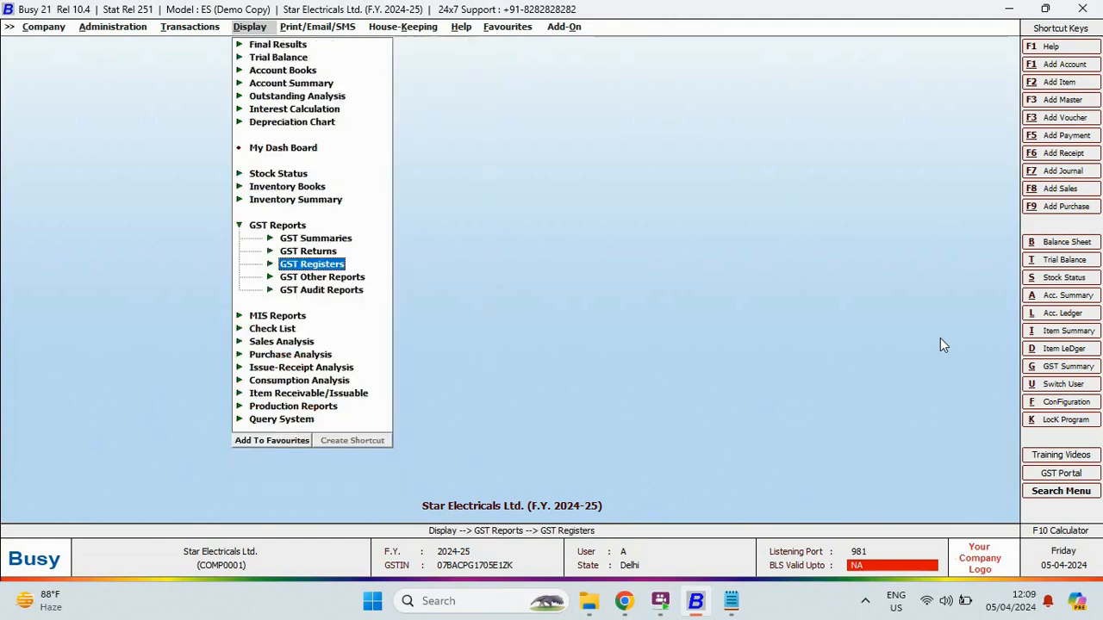
key("Return")
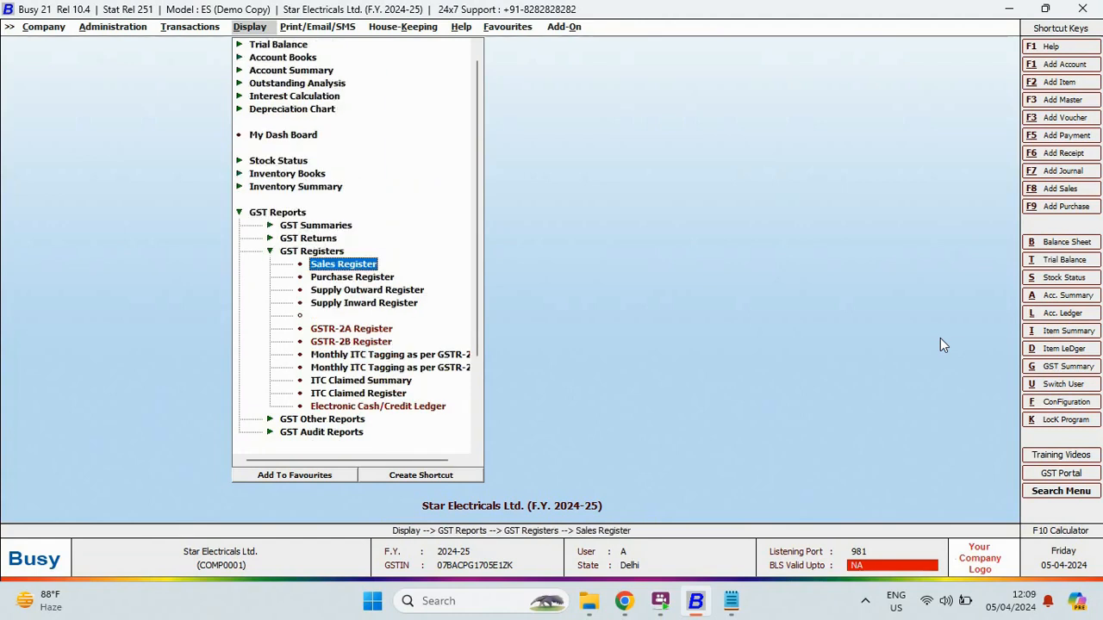
key("Down")
key("Down")
key("Down")
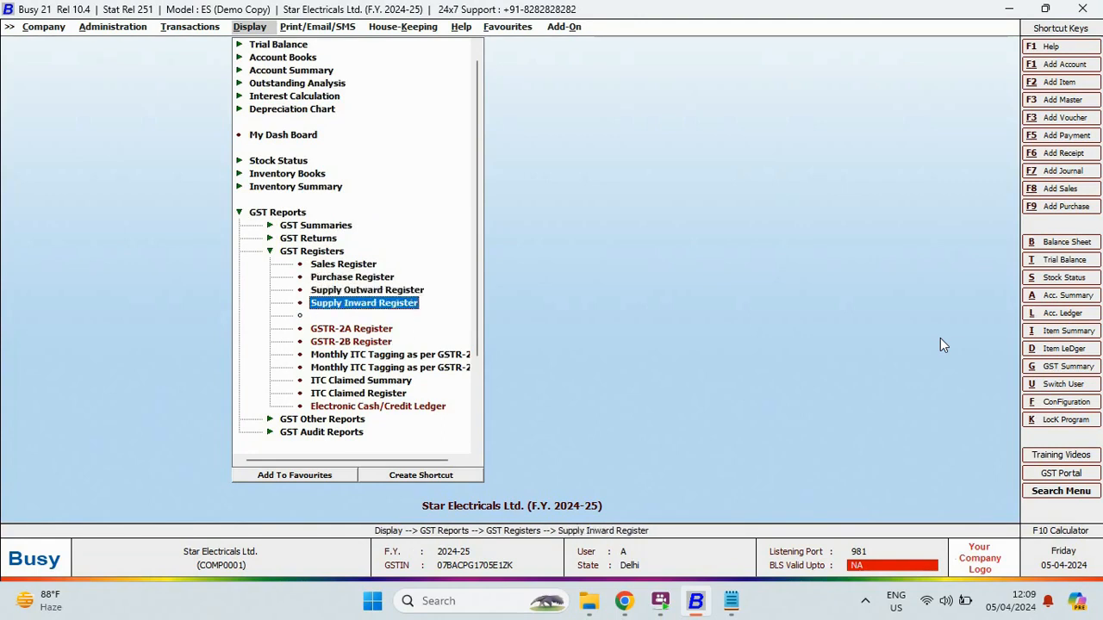
key("Up")
key("Up")
key("Up")
key("Up")
key("Escape")
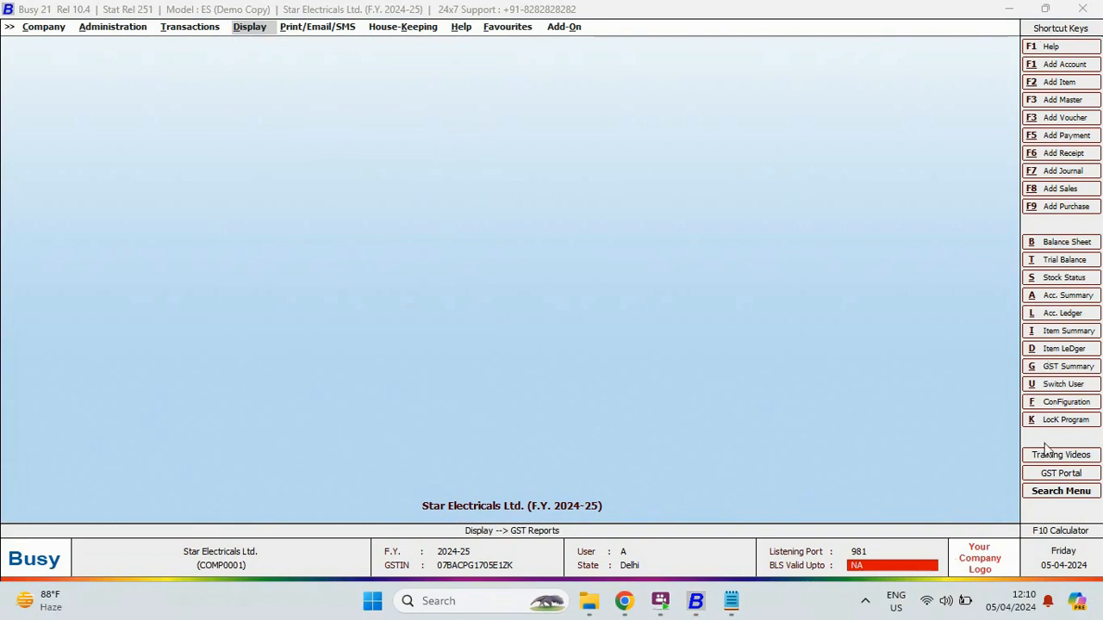
Search the menus for 'trial balance' and look through the matches.
left_click(1046, 493)
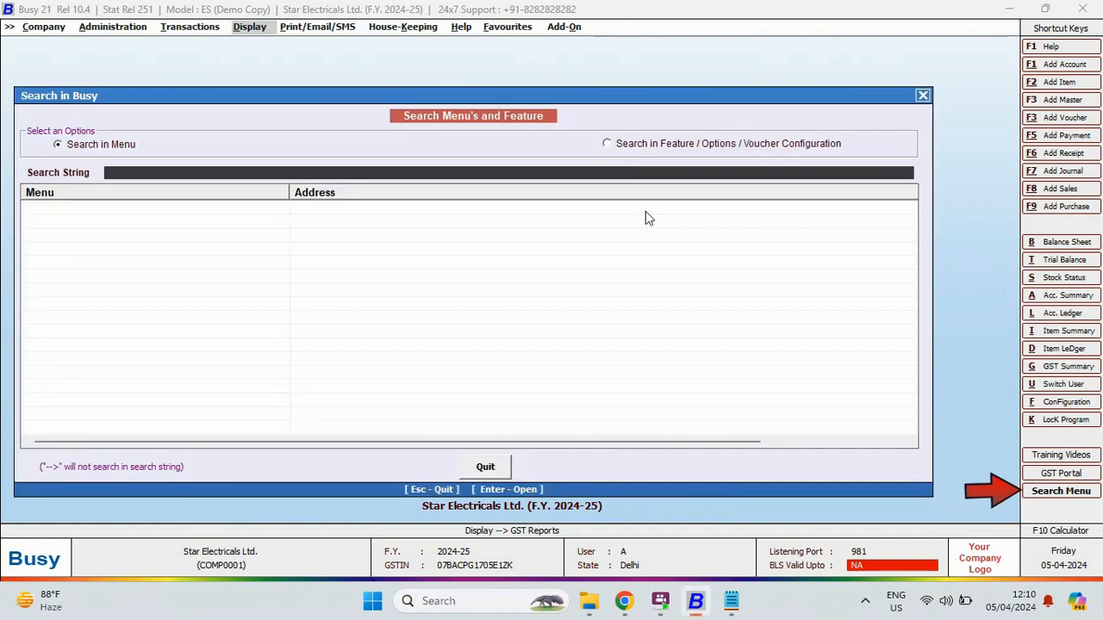
type("trial balance")
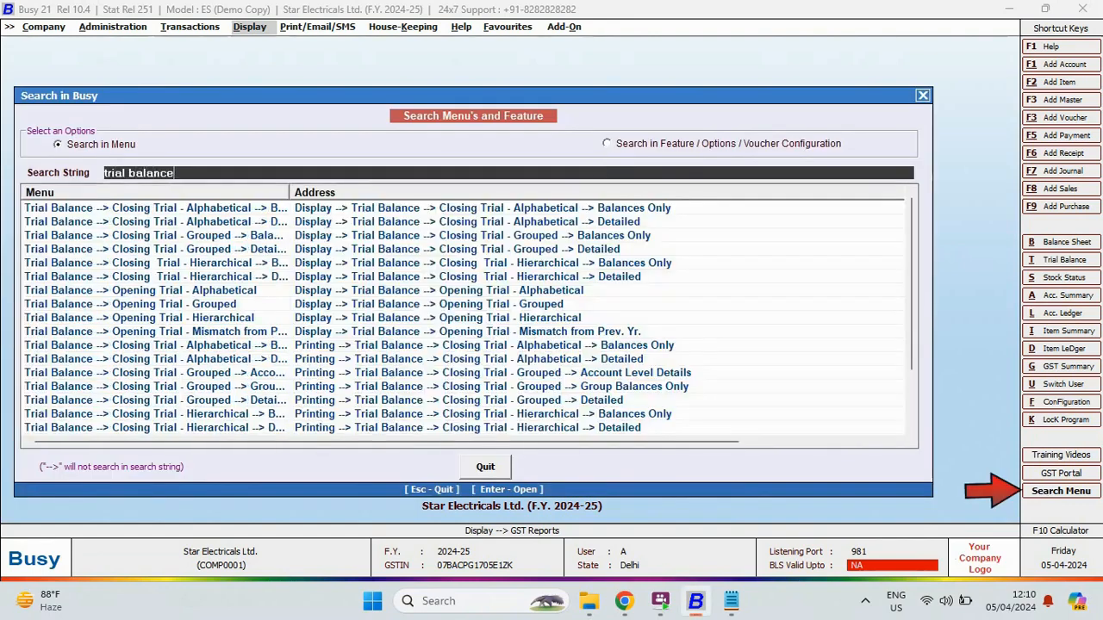
key("Down")
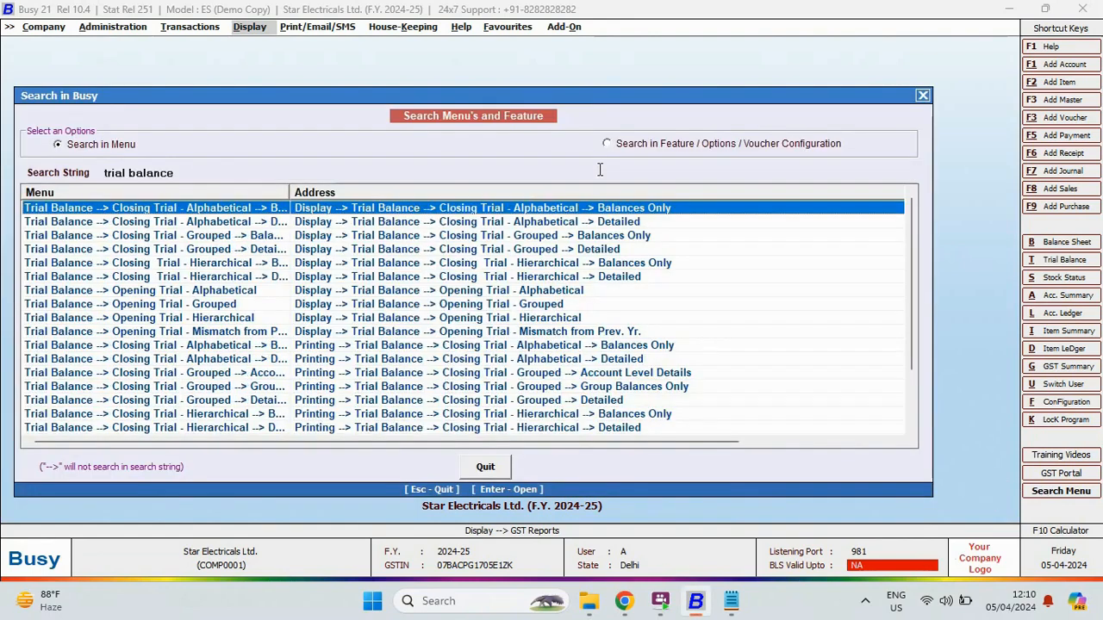
Review the Help shortcut key list, then bring up Transactions with Sales > Add.
key("Escape")
left_click(460, 28)
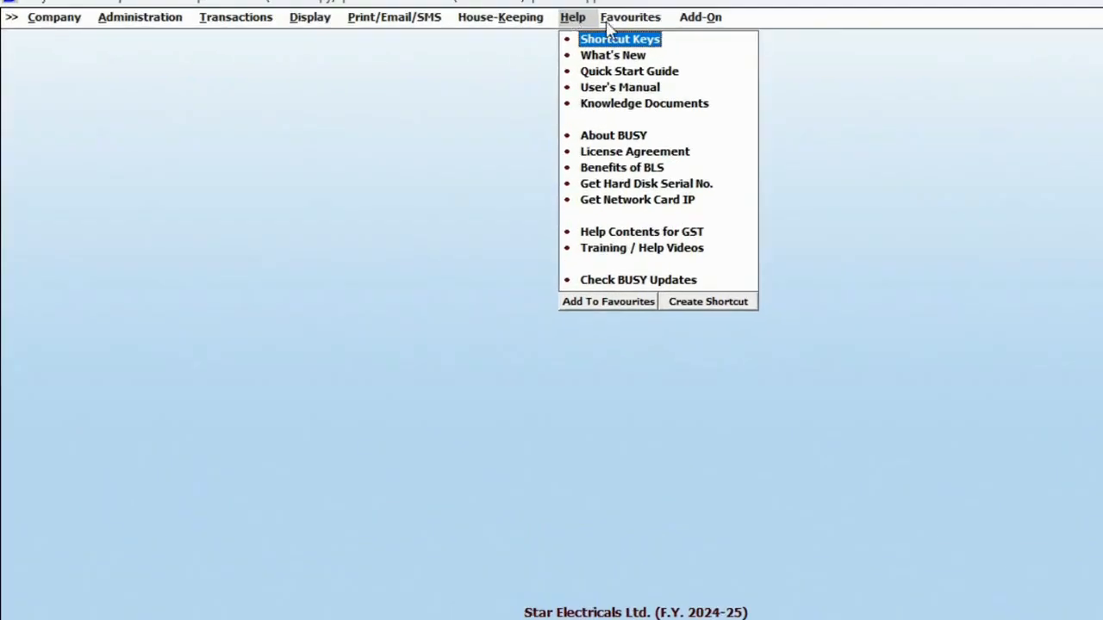
key("Return")
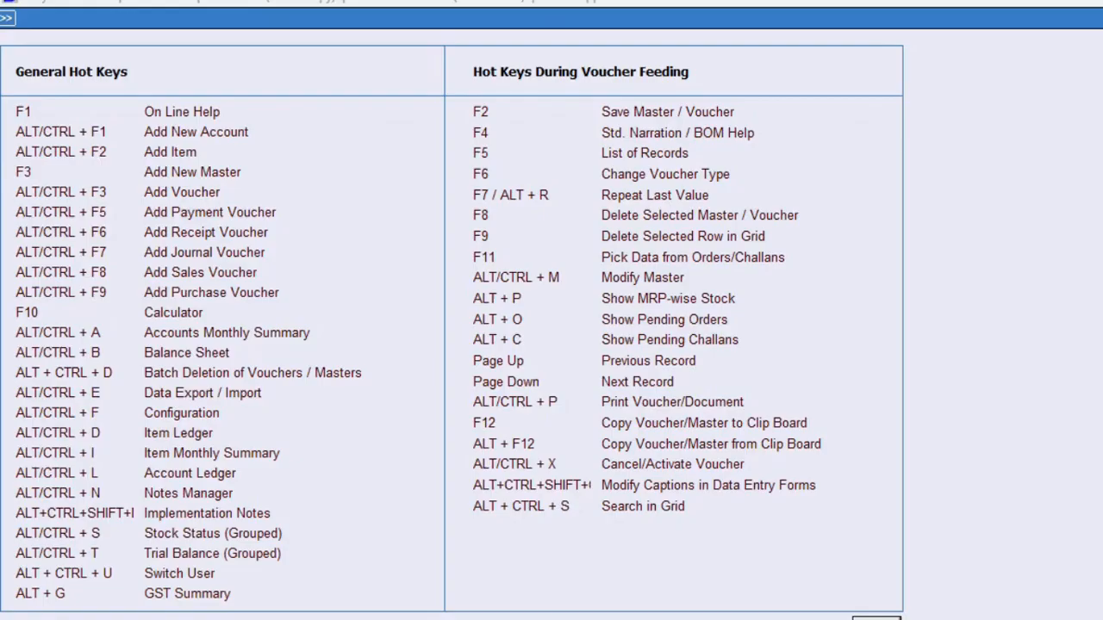
key("Escape")
key("alt+t")
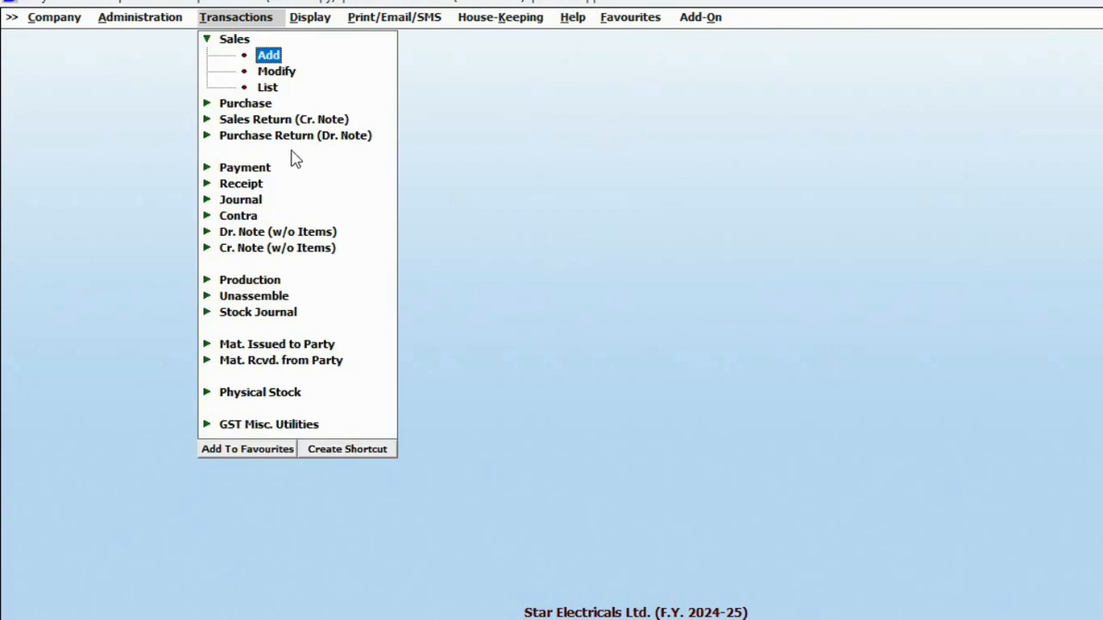
Assign the Ctrl + 1 shortcut to Transactions > Sales > Add.
left_click(364, 451)
left_click(233, 261)
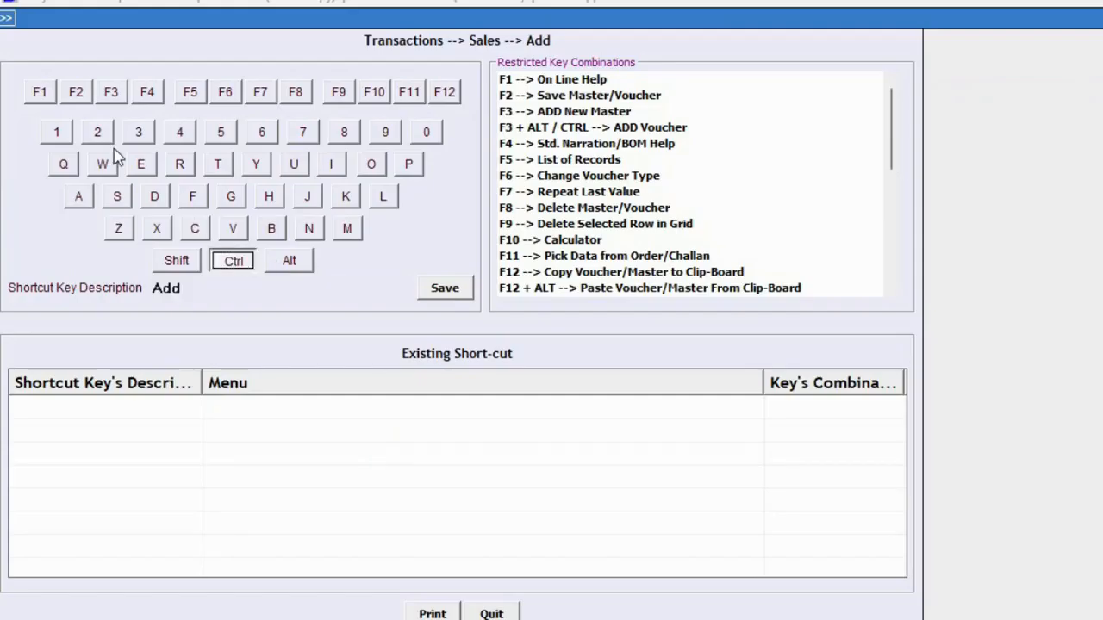
left_click(56, 132)
left_click(443, 288)
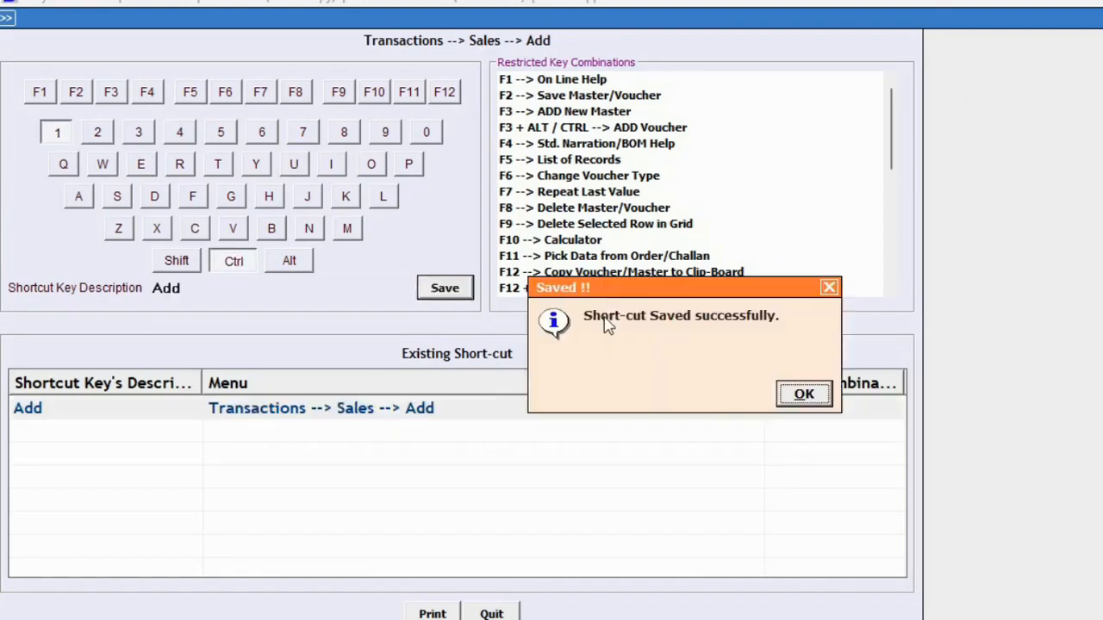
left_click(802, 394)
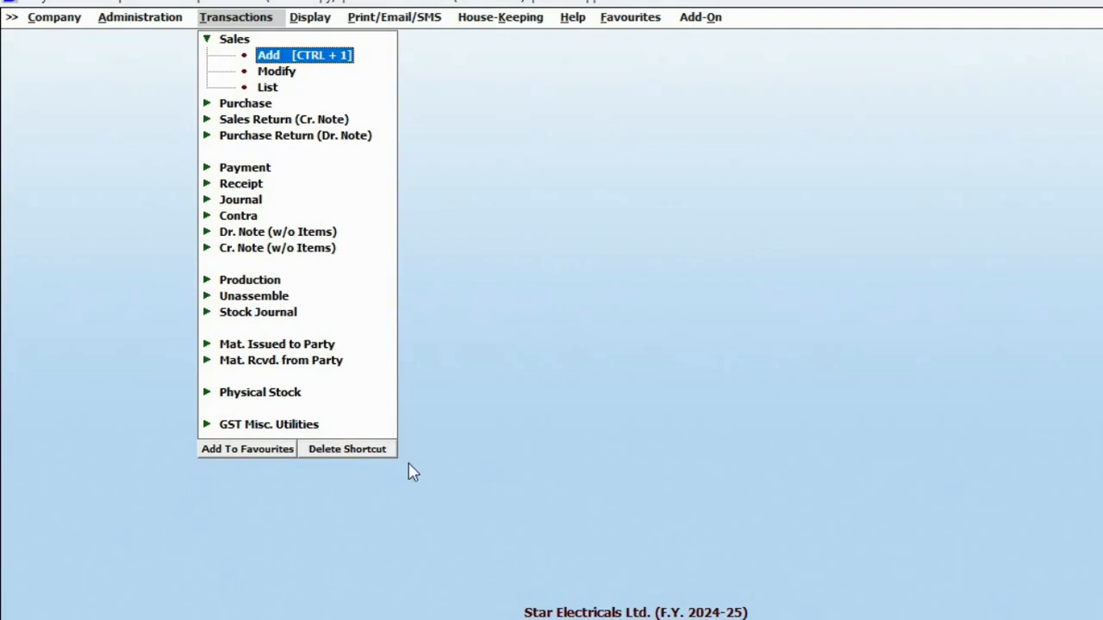
Add Sales > Add to Favourites under the name 'Sales --> Add'.
left_click(266, 457)
key("Delete")
key("Delete")
key("Delete")
key("Delete")
key("Delete")
key("Delete")
key("Delete")
key("Delete")
key("Delete")
key("Delete")
key("Delete")
key("Delete")
key("Delete")
key("Delete")
key("Delete")
key("Return")
key("Return")
key("Right")
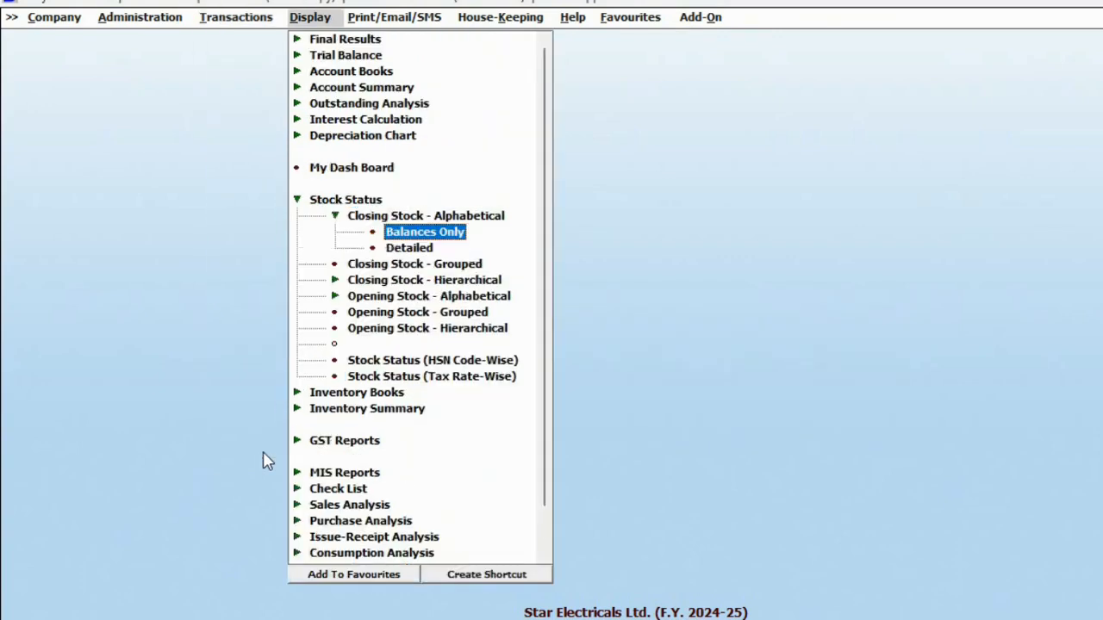
Add Stock Status to Favourites as 'Stock report' and check the favourites list.
left_click(346, 574)
type("Stock report")
key("Return")
key("Return")
left_click(643, 21)
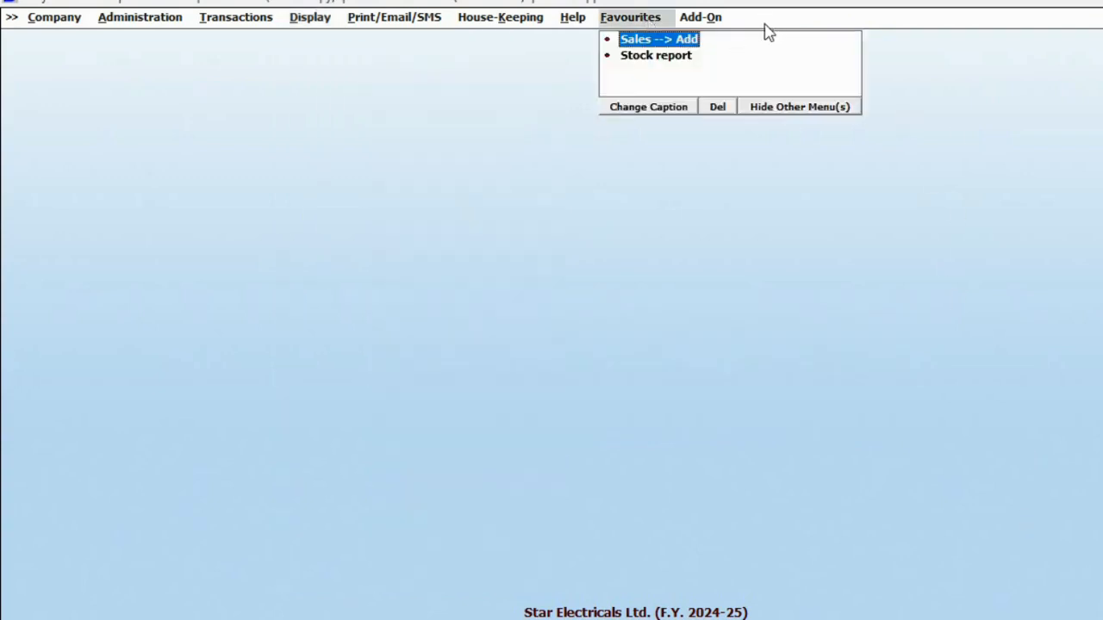
left_click(812, 111)
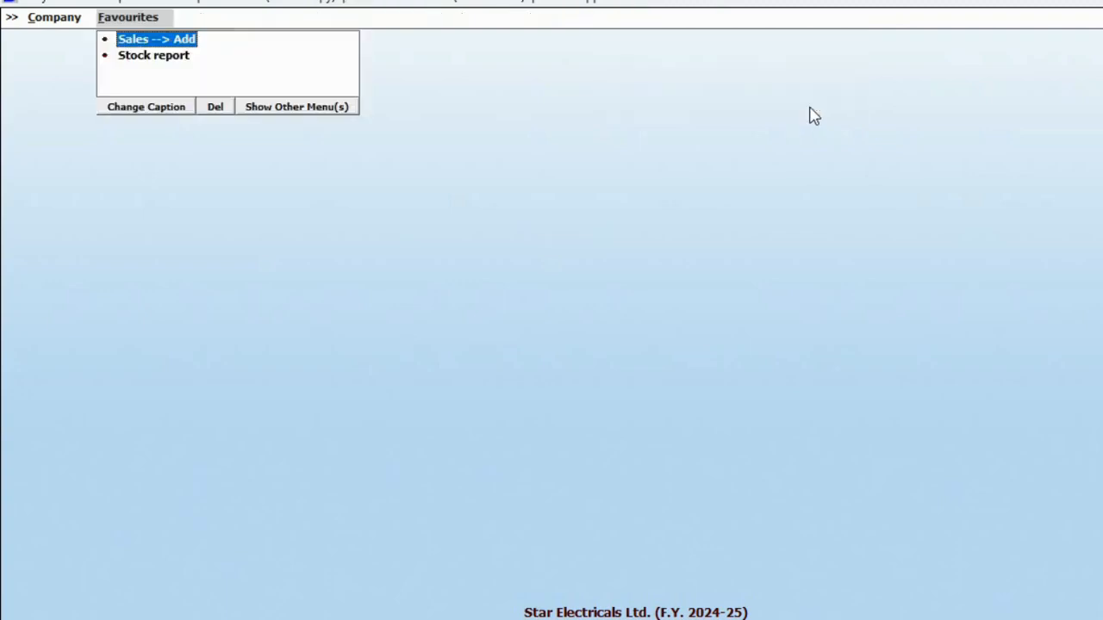
key("Left")
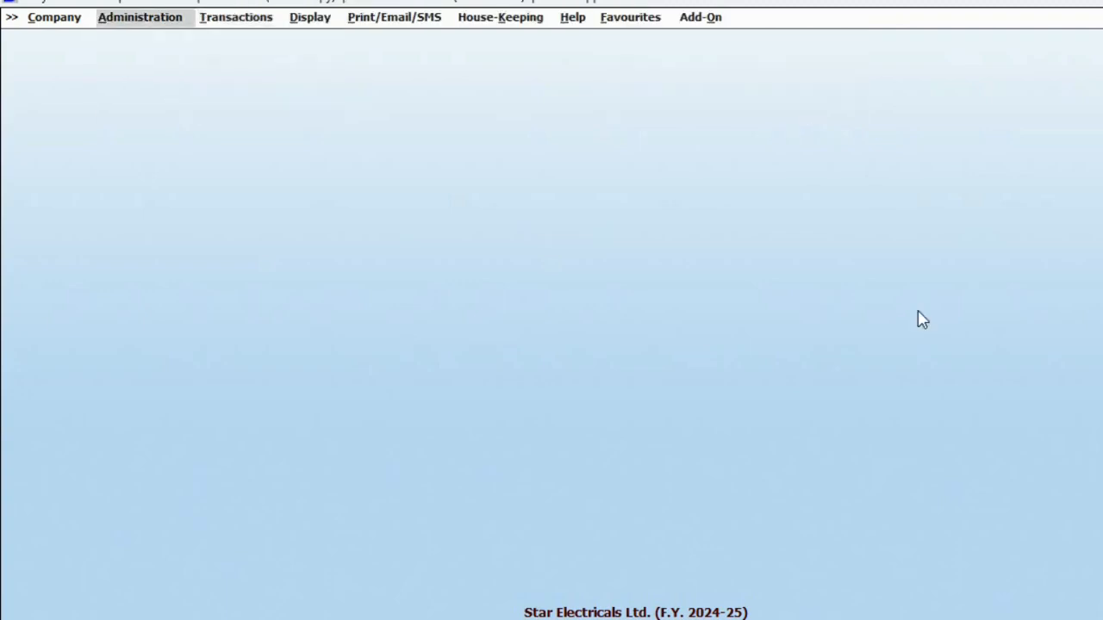
Create a new user named B and enter and confirm its password.
key("Down")
key("Down")
key("Down")
key("Return")
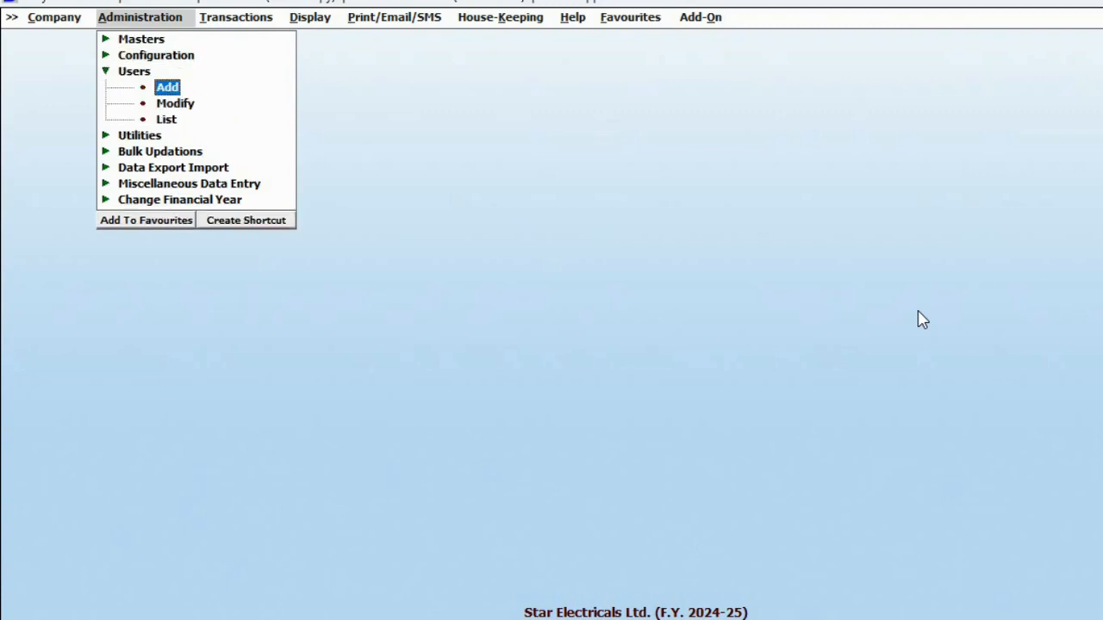
key("Return")
type("B")
key("Return")
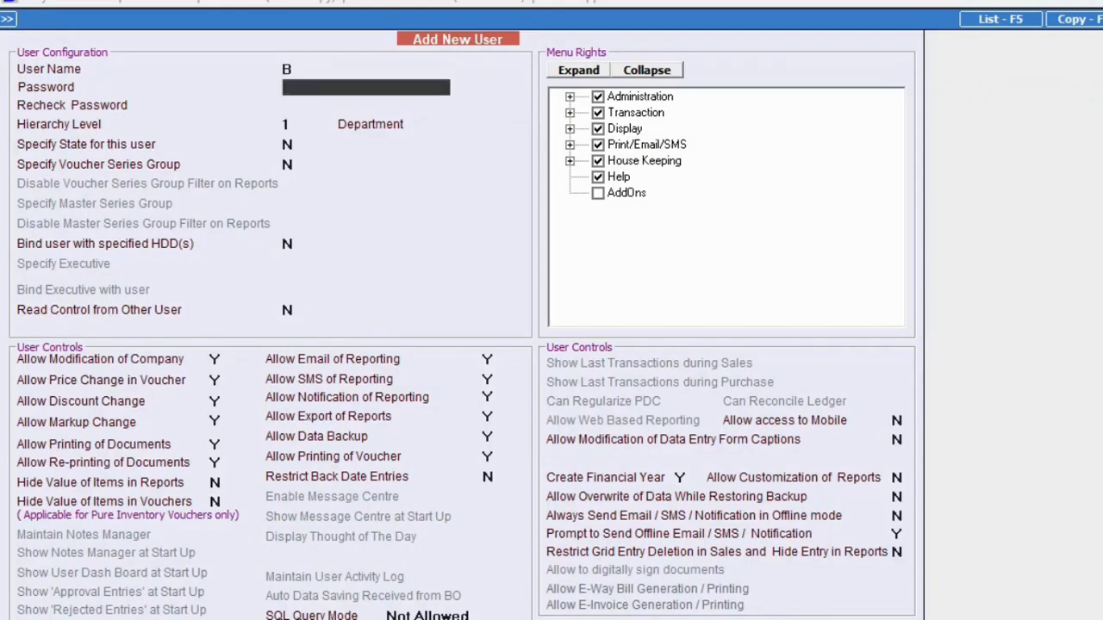
type("b")
key("Return")
type("b")
key("Return")
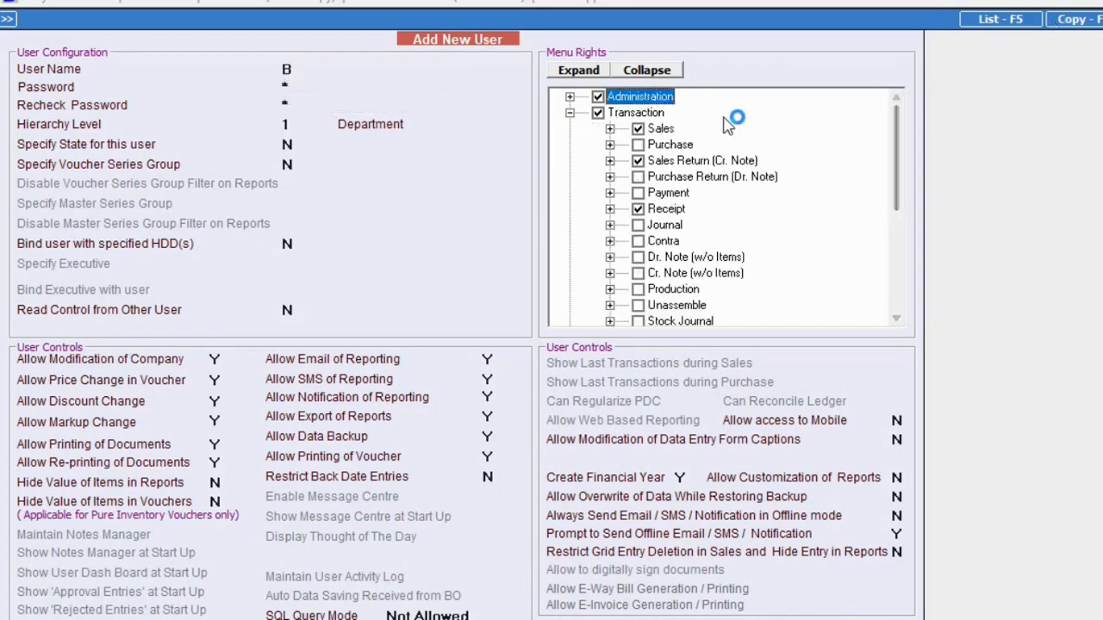
Remove user B's access to Final Results and Trial Balance, then save the user.
left_click(609, 129)
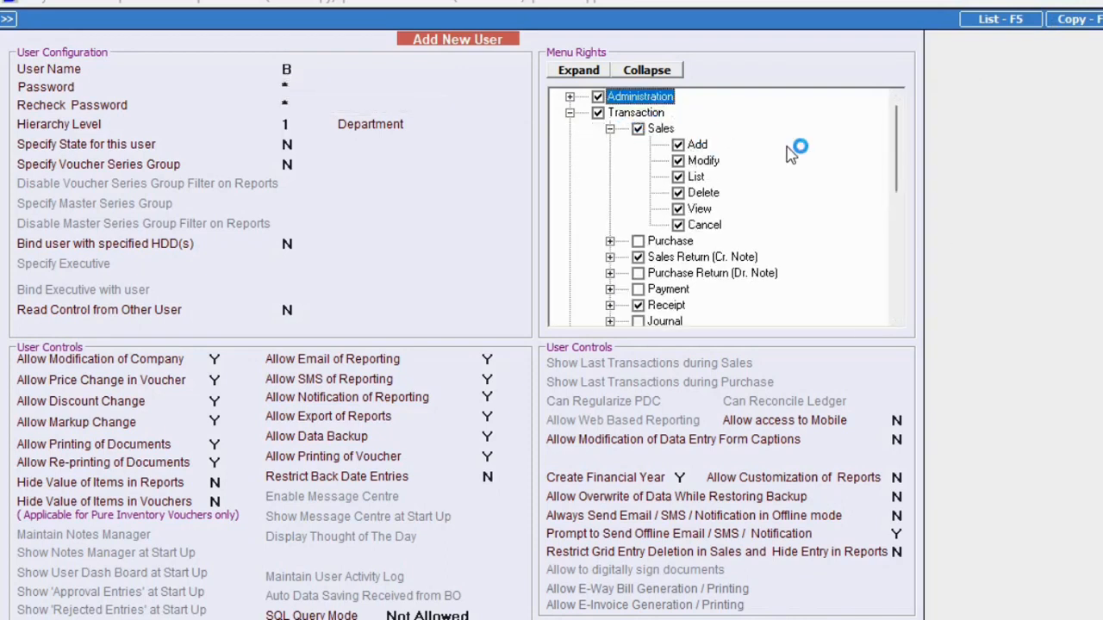
scroll(579, 138, "down", 8)
left_click(638, 112)
left_click(637, 128)
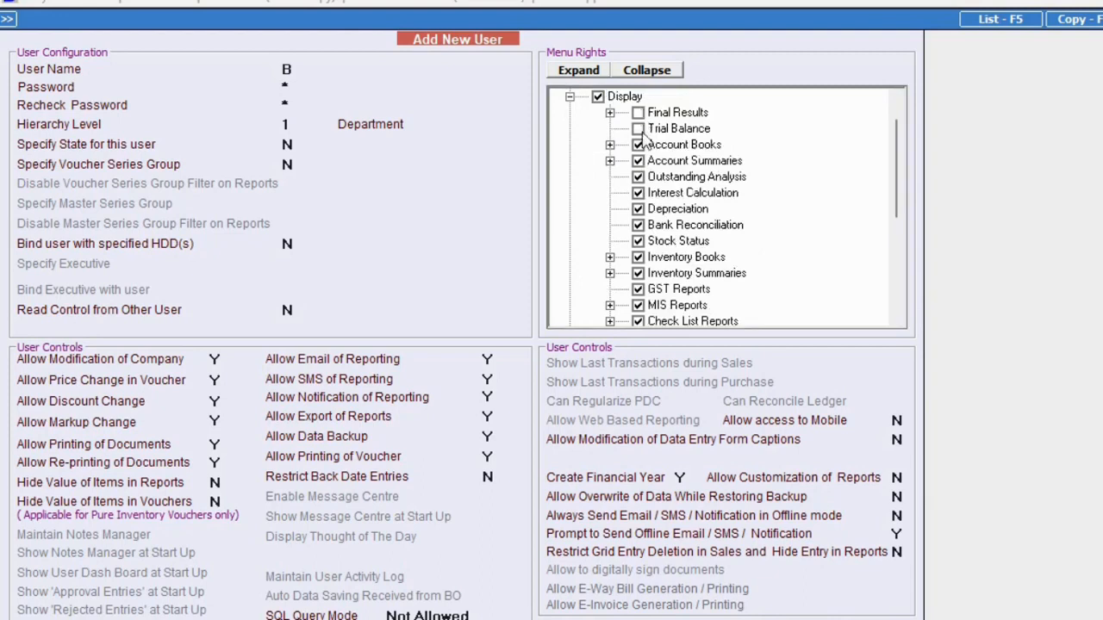
left_click(570, 97)
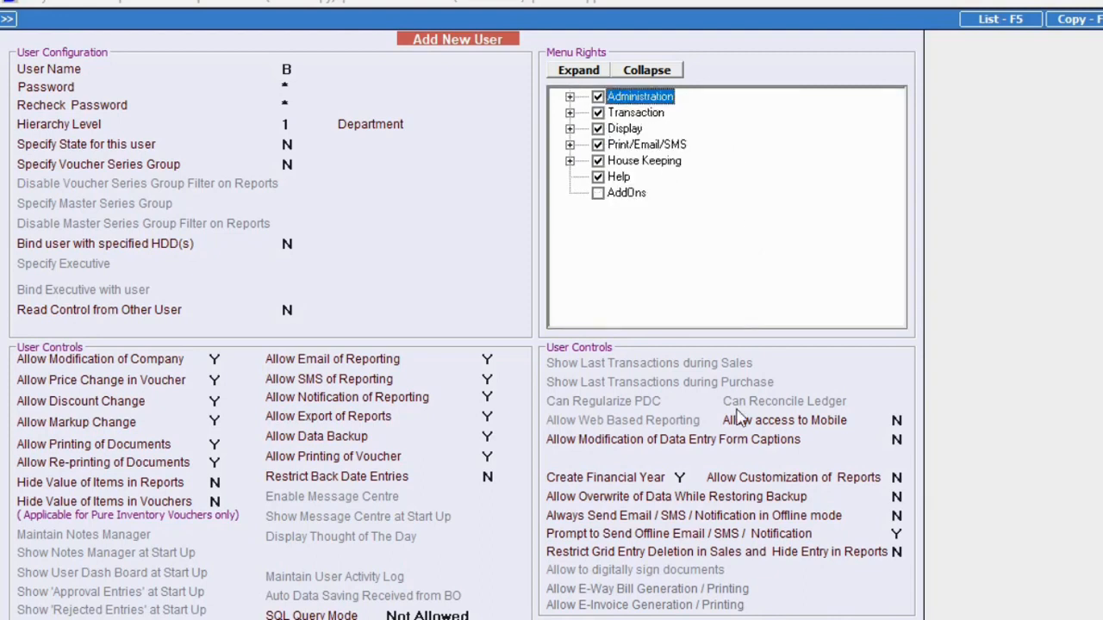
left_click(794, 609)
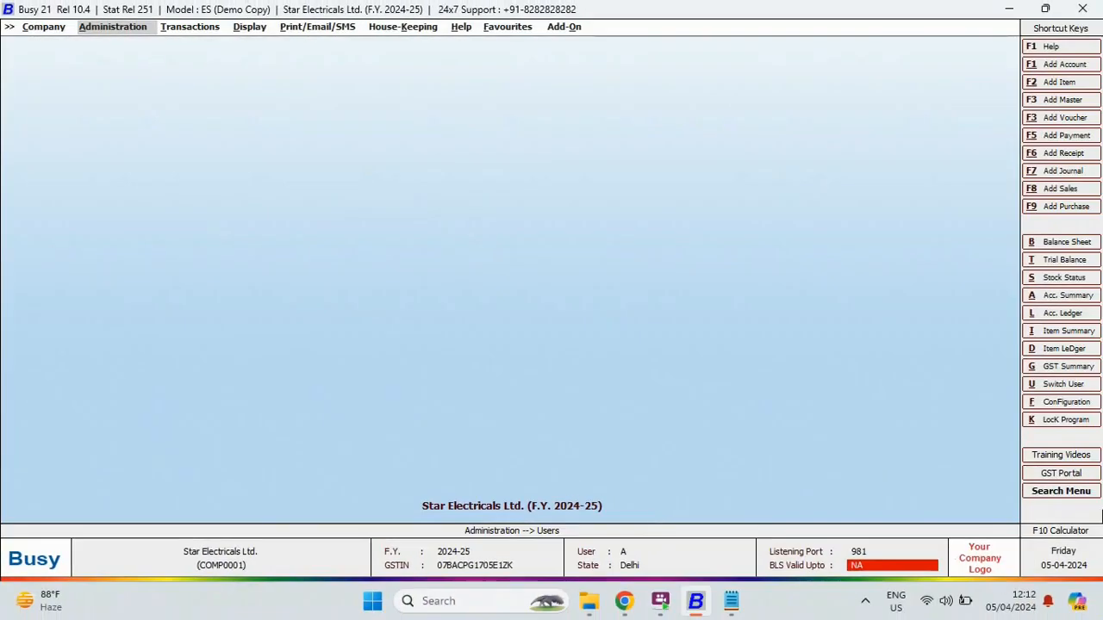
Switch to user B and check which vouchers and reports it can access.
left_click(1076, 392)
type("b")
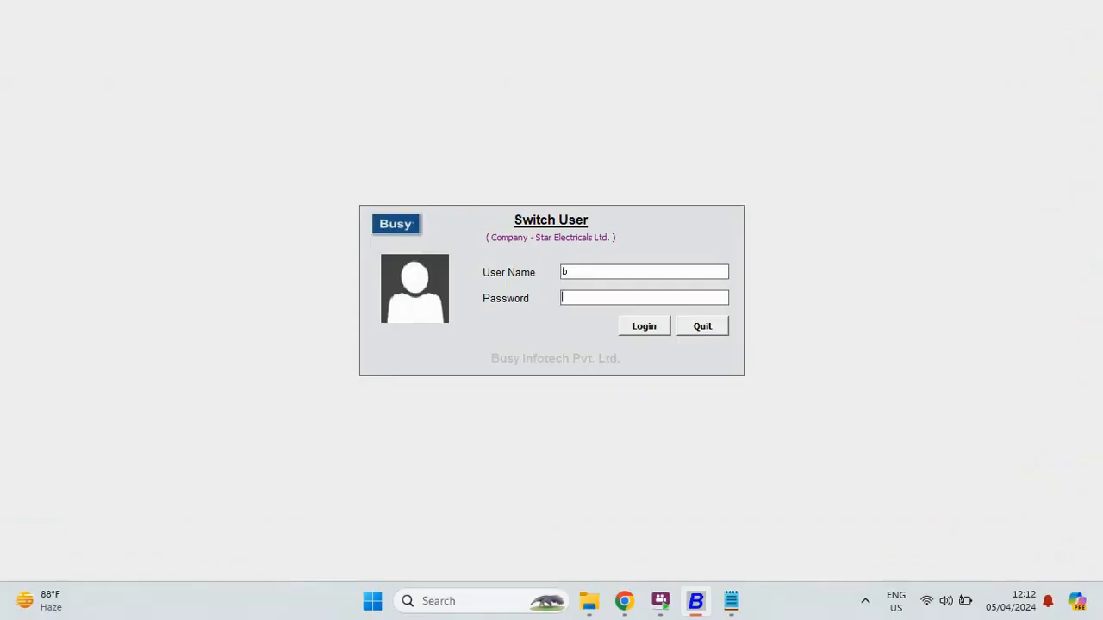
key("Return")
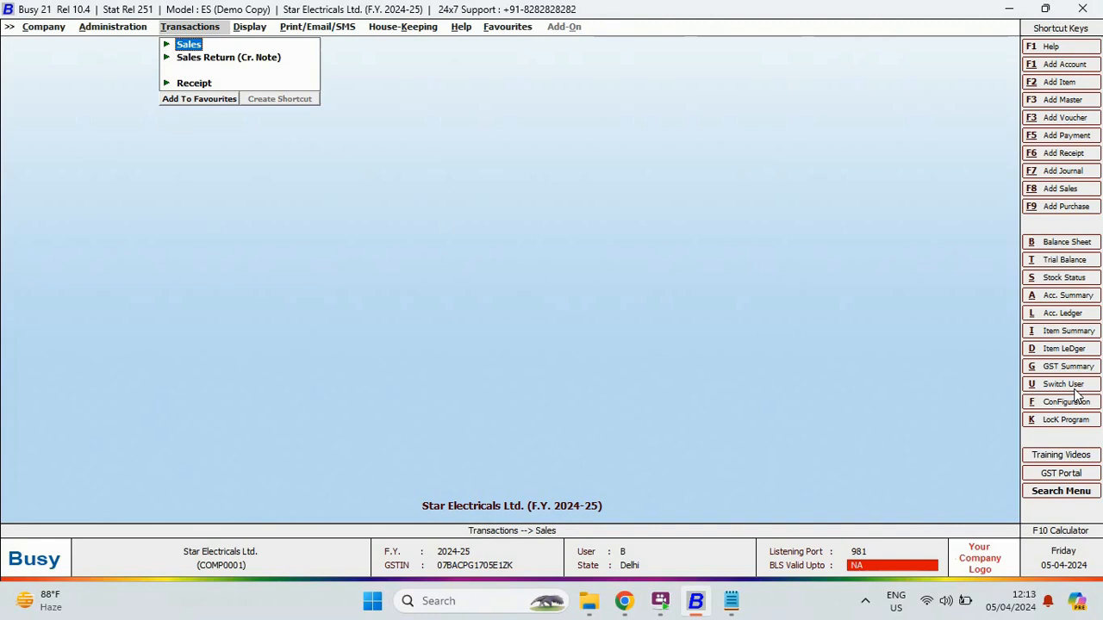
key("Right")
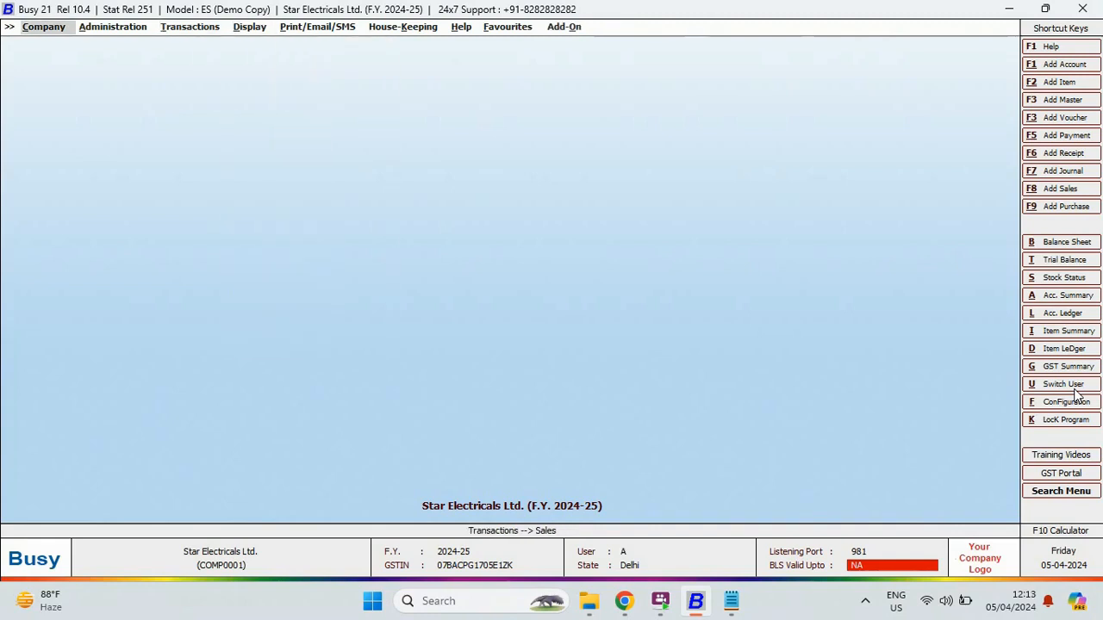
Switch back to user A and close the Star Electricals Ltd. company.
key("Down")
key("Return")
key("Down")
key("Down")
key("Down")
key("Down")
key("Down")
key("Down")
key("Down")
key("Down")
key("Down")
key("Down")
key("Down")
key("Down")
key("Down")
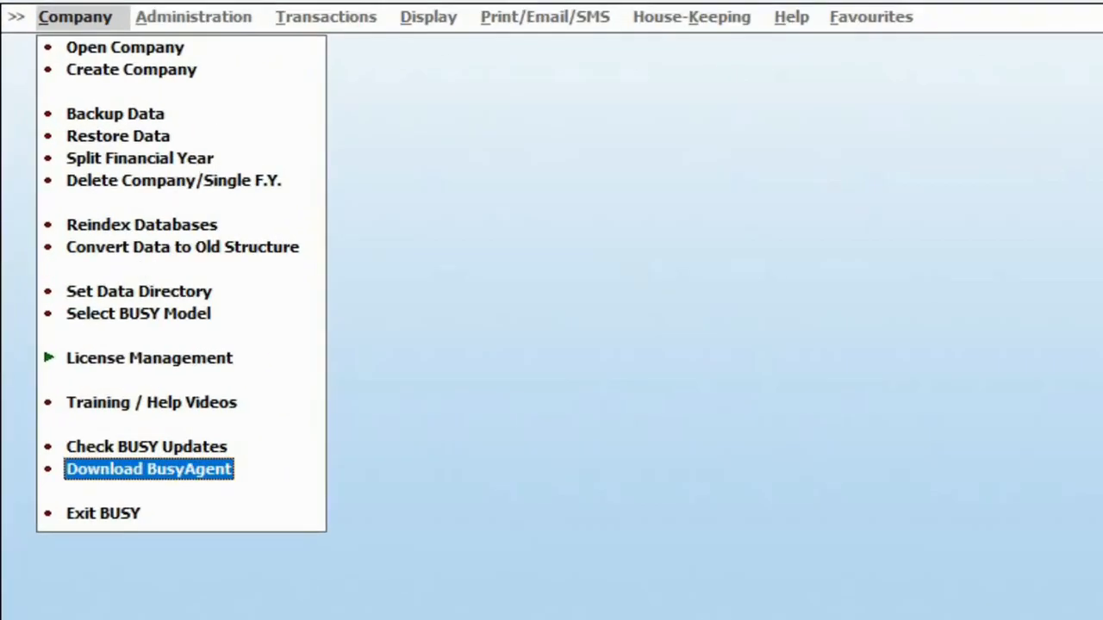